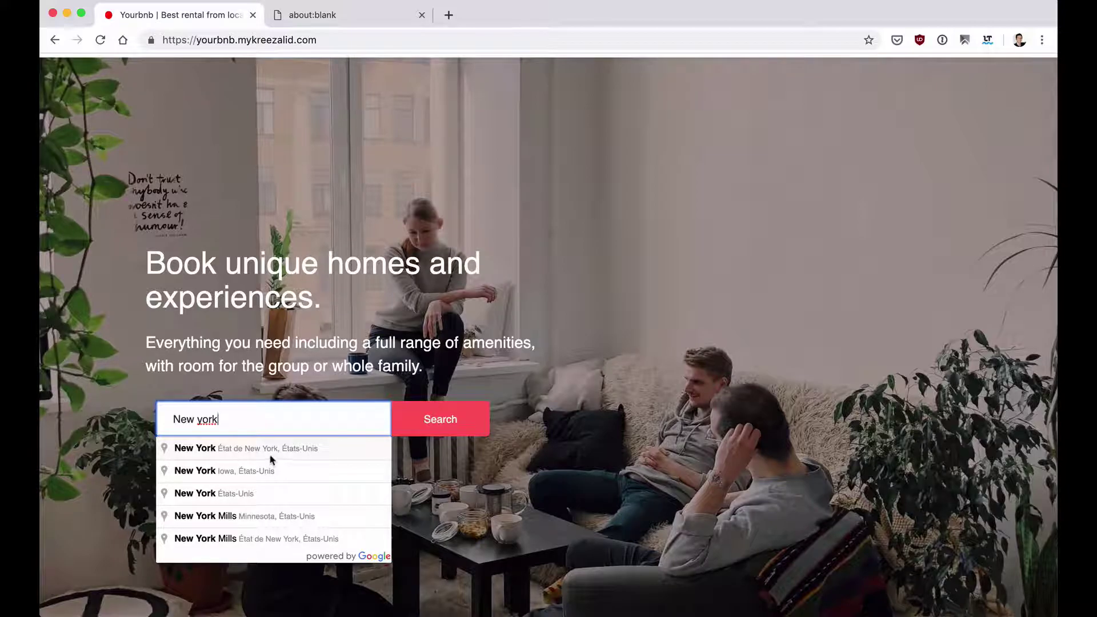
Search for rentals in New York, État de New York and open the Noosa Tree Top Eco Retreat listing.
{"action": "left_click", "coordinate": [273, 455]}
{"action": "left_click", "coordinate": [432, 420]}
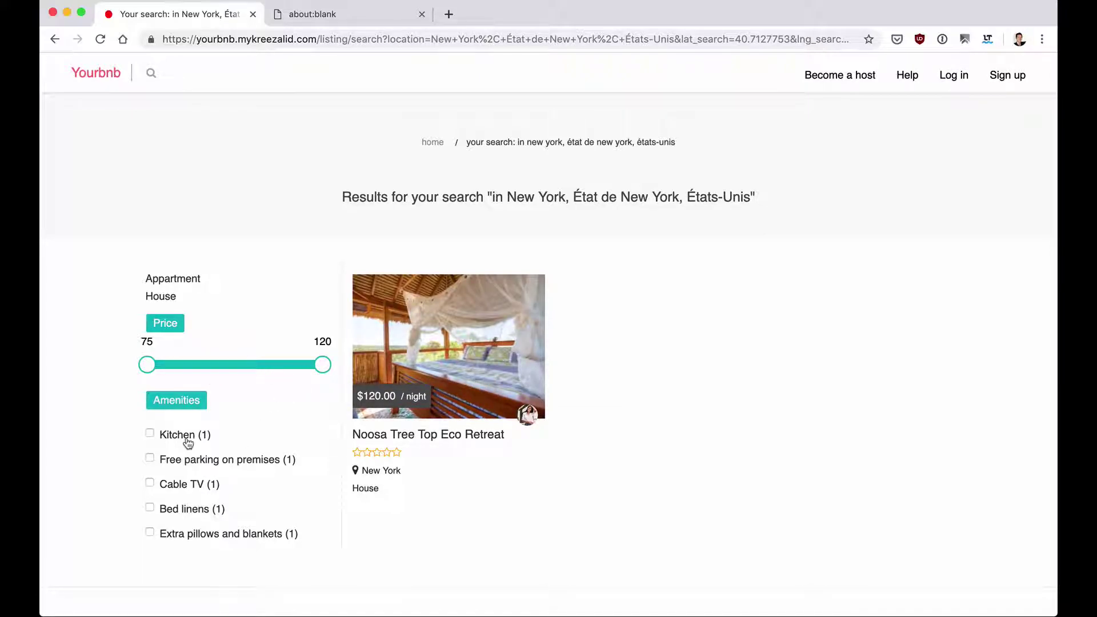
{"action": "left_click", "coordinate": [429, 362]}
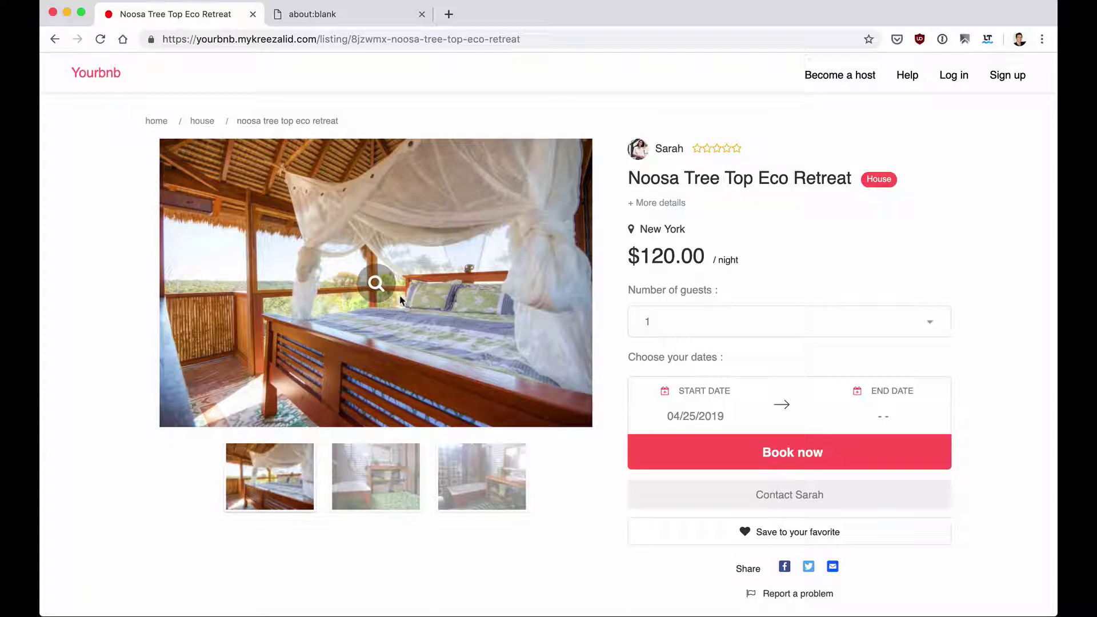
View the listing's photos full screen through to the third one and close the gallery.
{"action": "left_click", "coordinate": [381, 285]}
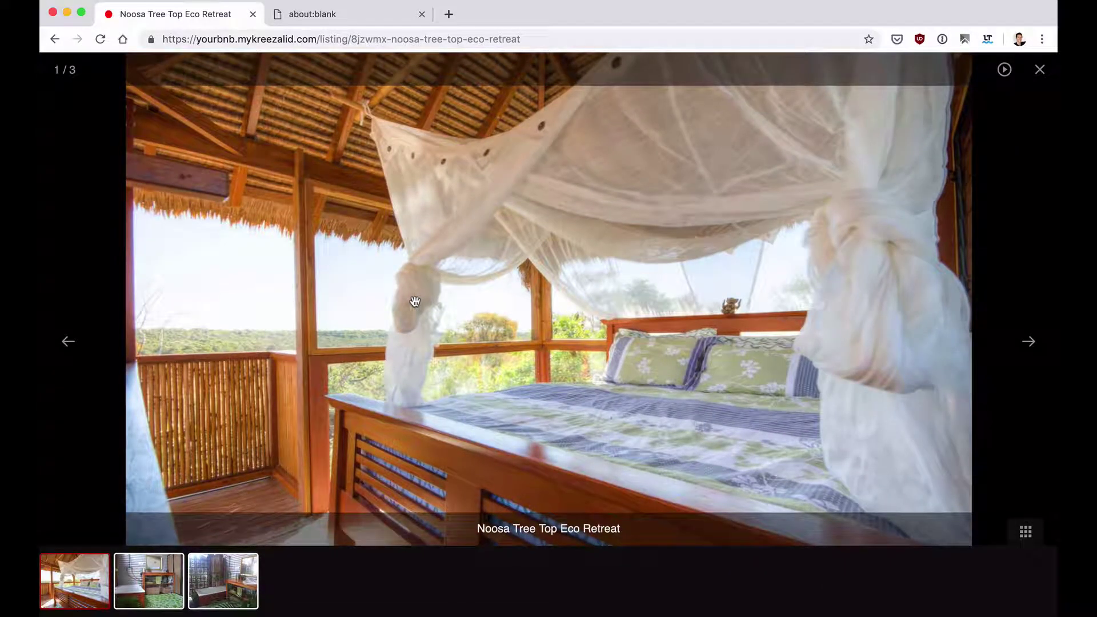
{"action": "key", "text": "Right"}
{"action": "key", "text": "Right"}
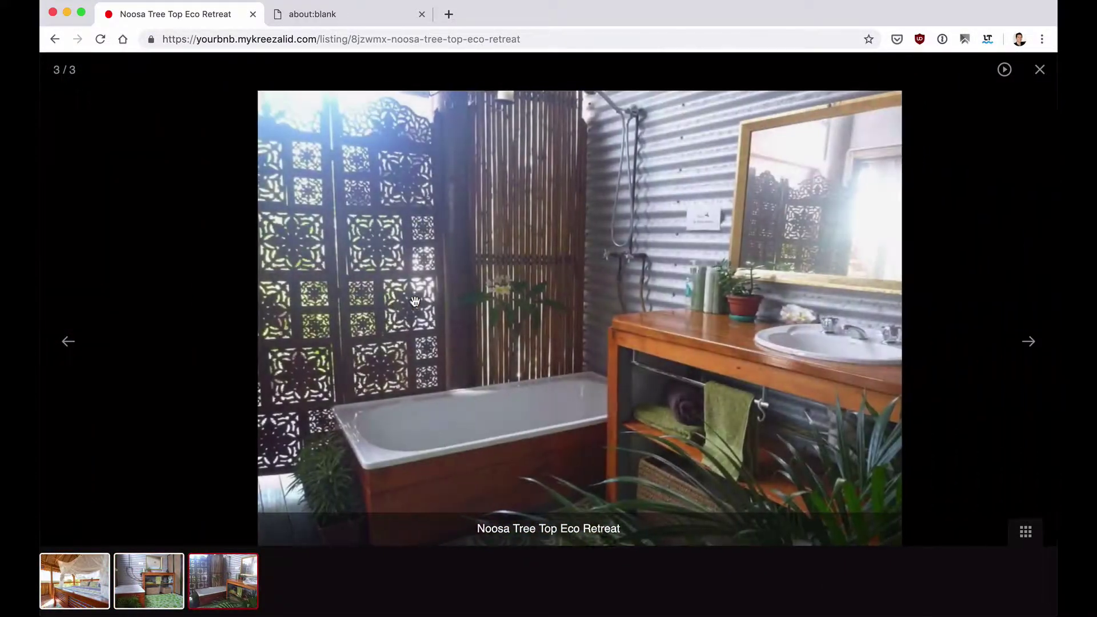
{"action": "key", "text": "Escape"}
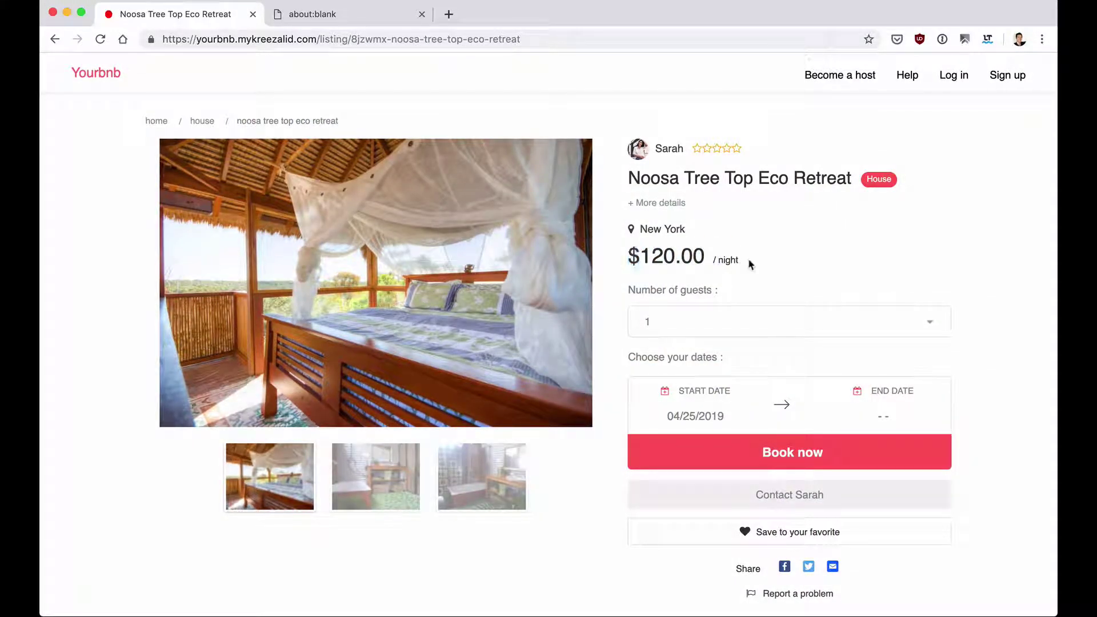
Set the booking to 3 guests with a start date of 04/27/2019 and an end date of 05/04/2019.
{"action": "left_click", "coordinate": [738, 318]}
{"action": "left_click", "coordinate": [732, 350]}
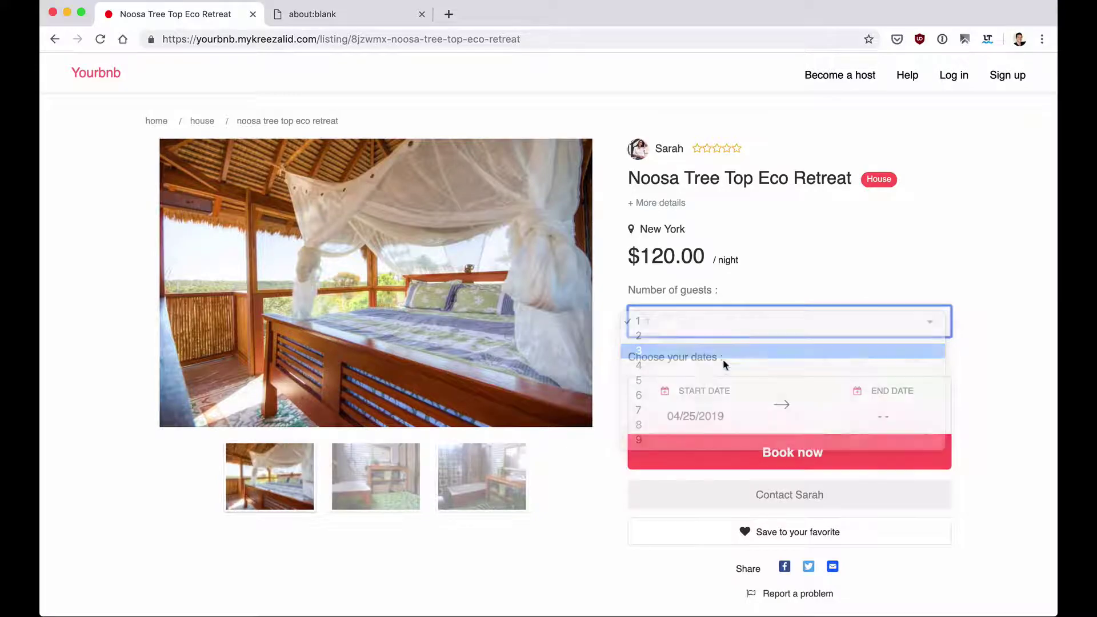
{"action": "scroll", "coordinate": [656, 403], "scroll_direction": "down", "scroll_amount": 3}
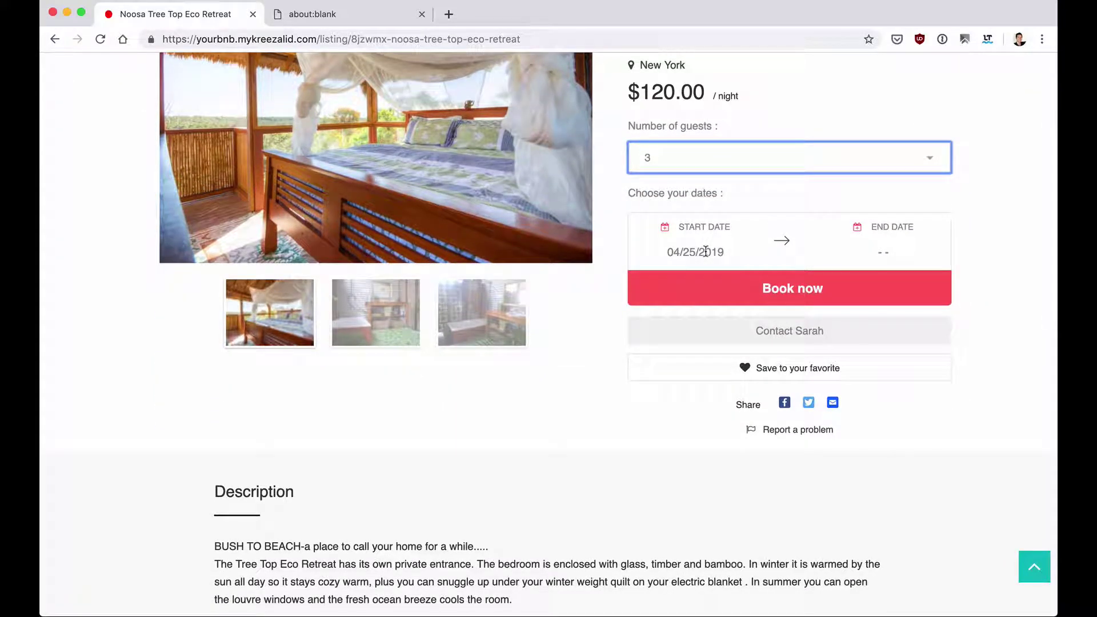
{"action": "left_click", "coordinate": [709, 251]}
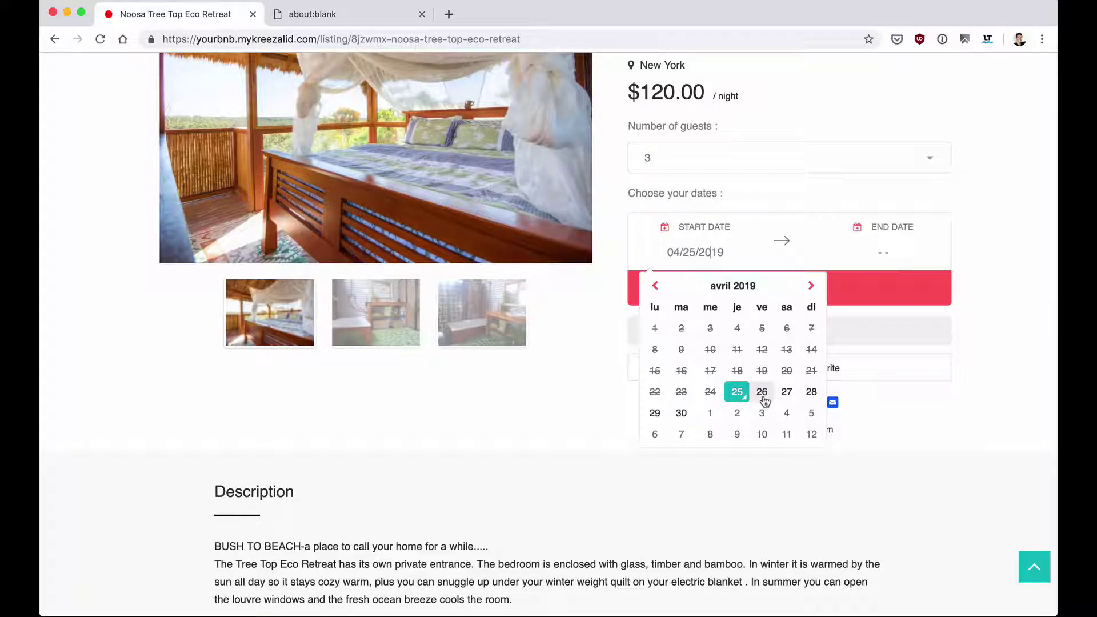
{"action": "left_click", "coordinate": [786, 391]}
{"action": "left_click", "coordinate": [861, 252]}
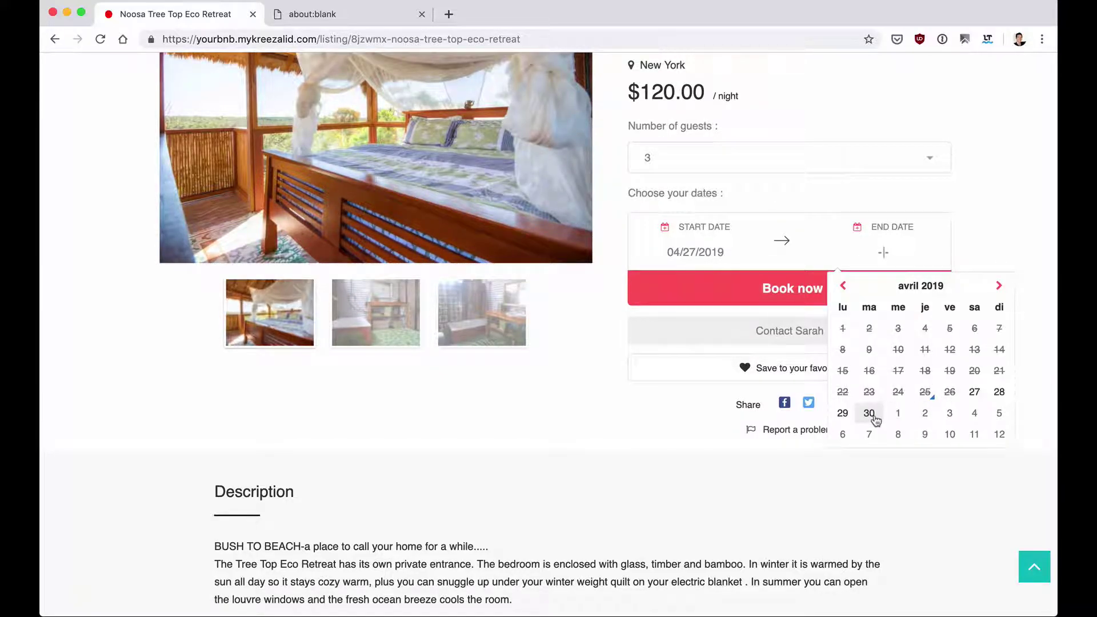
{"action": "left_click", "coordinate": [973, 413]}
Review the listing's description and map, and start the booking up to the optional message to the host.
{"action": "scroll", "coordinate": [570, 343], "scroll_direction": "down", "scroll_amount": 5}
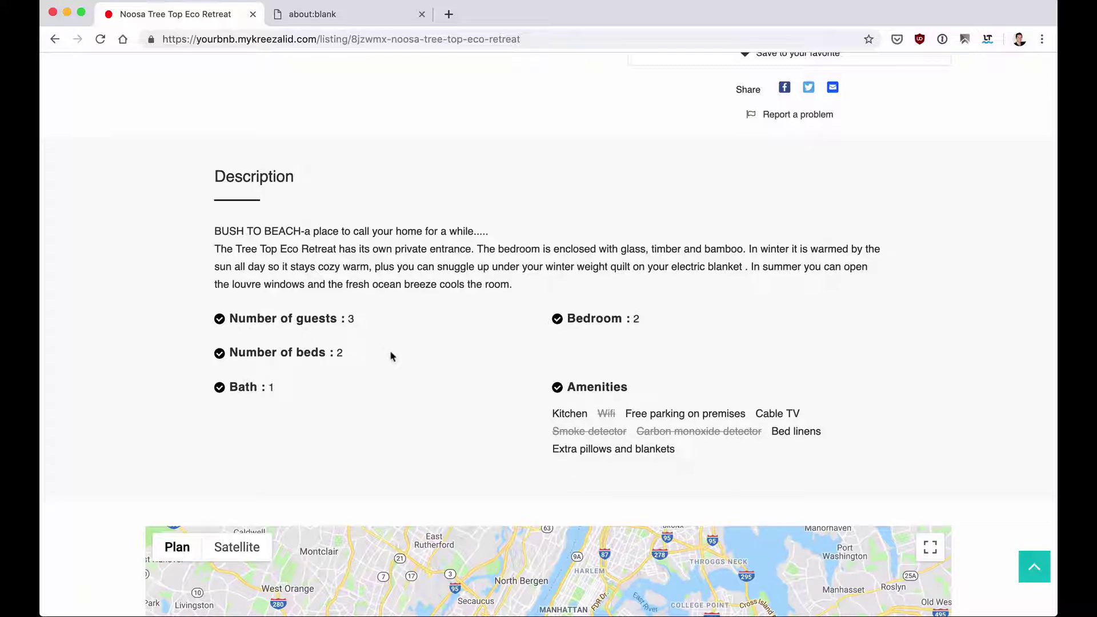
{"action": "scroll", "coordinate": [406, 379], "scroll_direction": "down", "scroll_amount": 3}
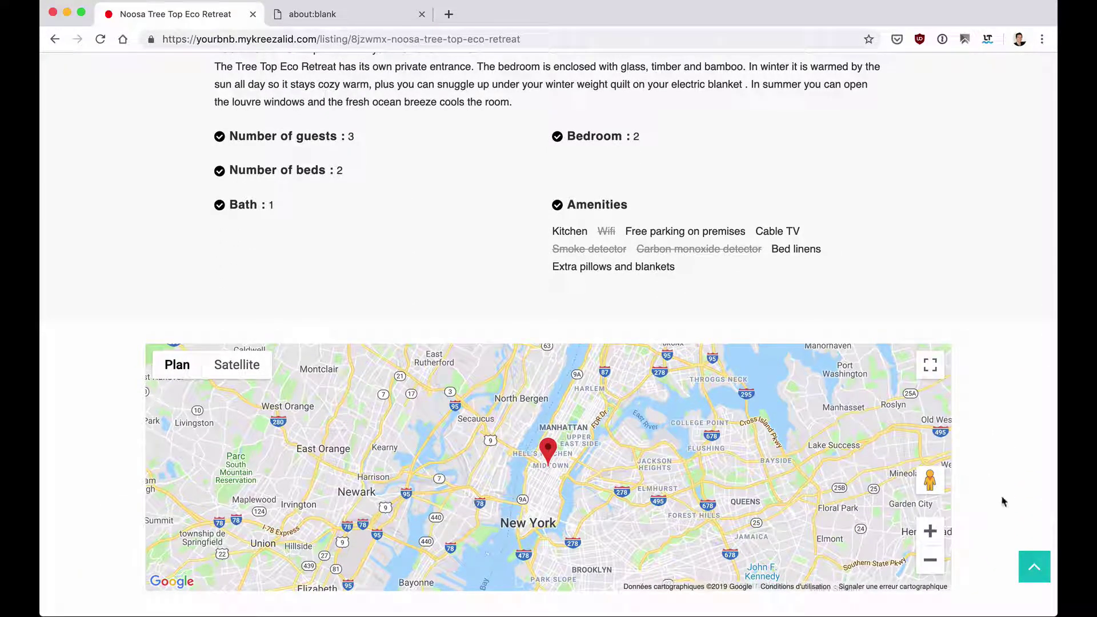
{"action": "scroll", "coordinate": [1001, 497], "scroll_direction": "down", "scroll_amount": 1}
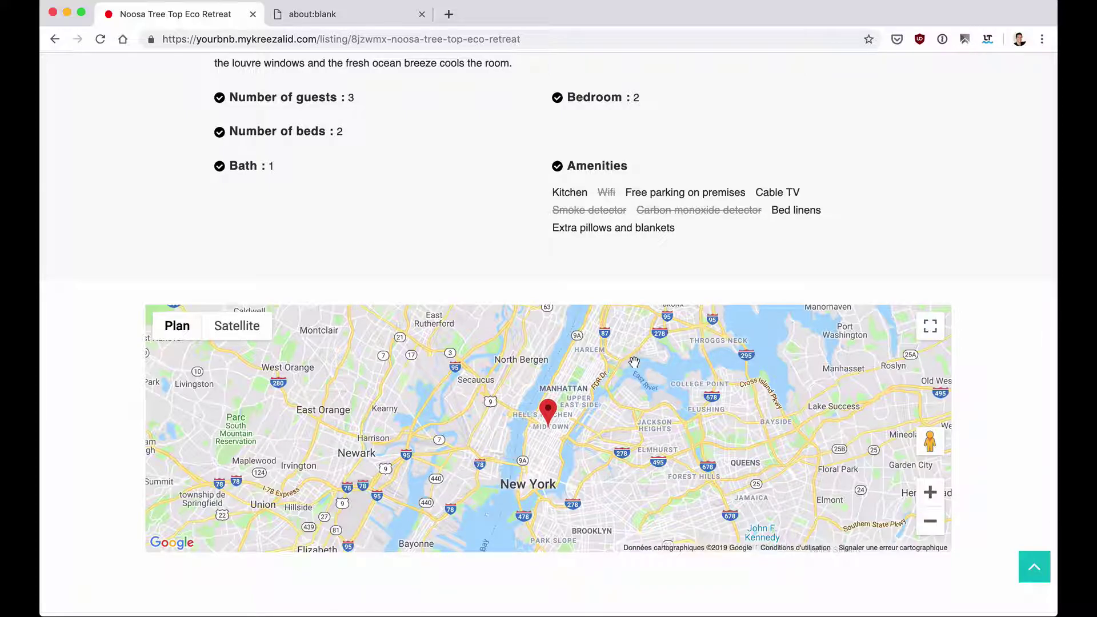
{"action": "scroll", "coordinate": [634, 362], "scroll_direction": "up", "scroll_amount": 10}
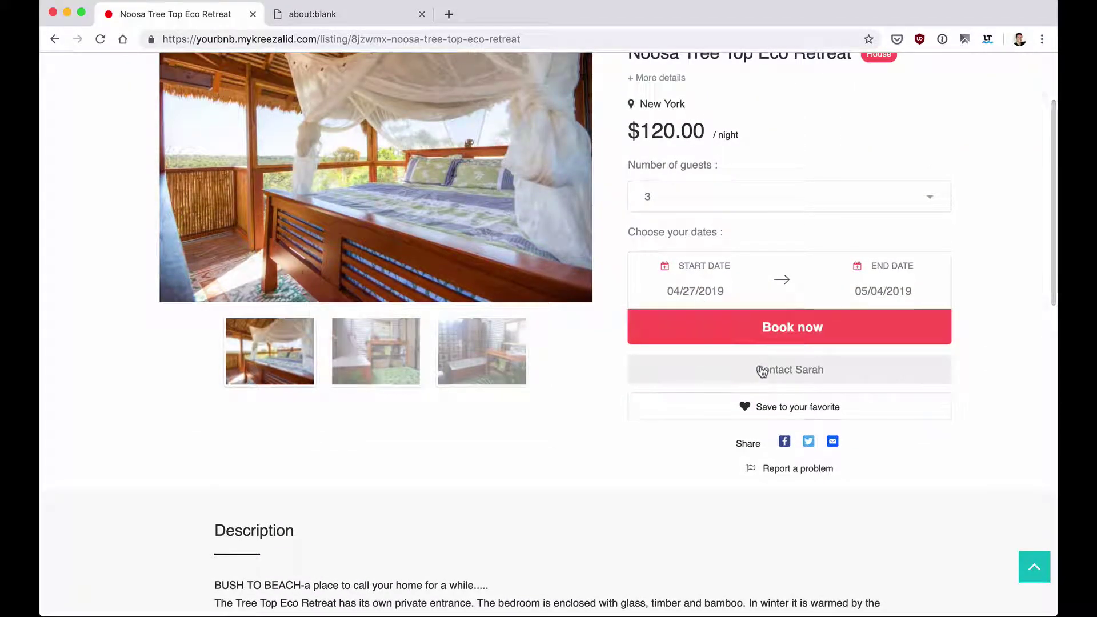
{"action": "scroll", "coordinate": [762, 372], "scroll_direction": "up", "scroll_amount": 1}
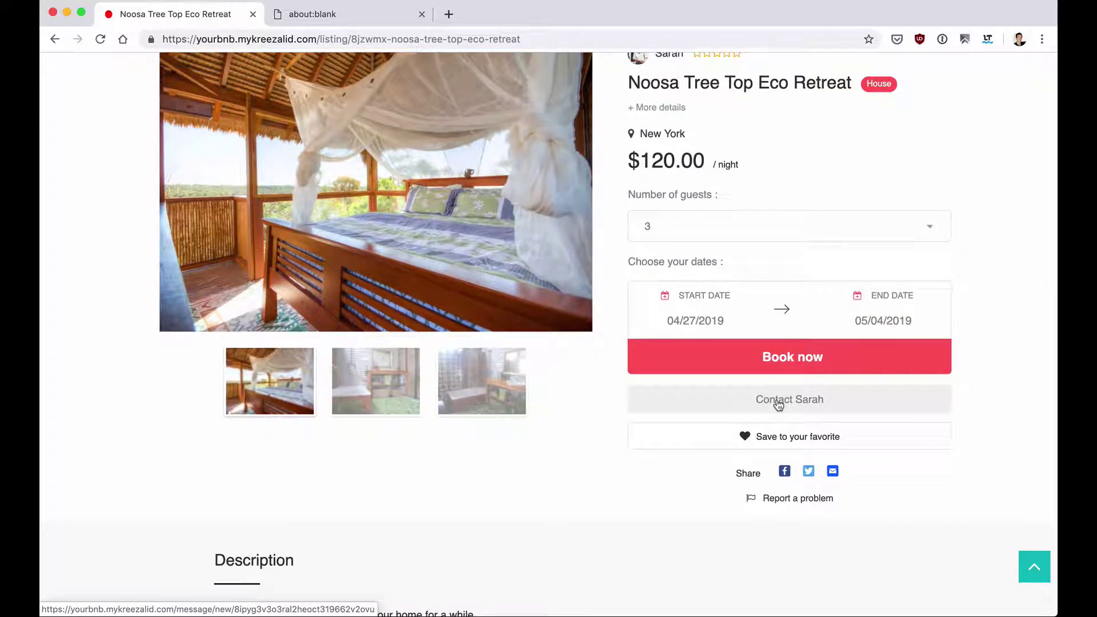
{"action": "left_click", "coordinate": [777, 357]}
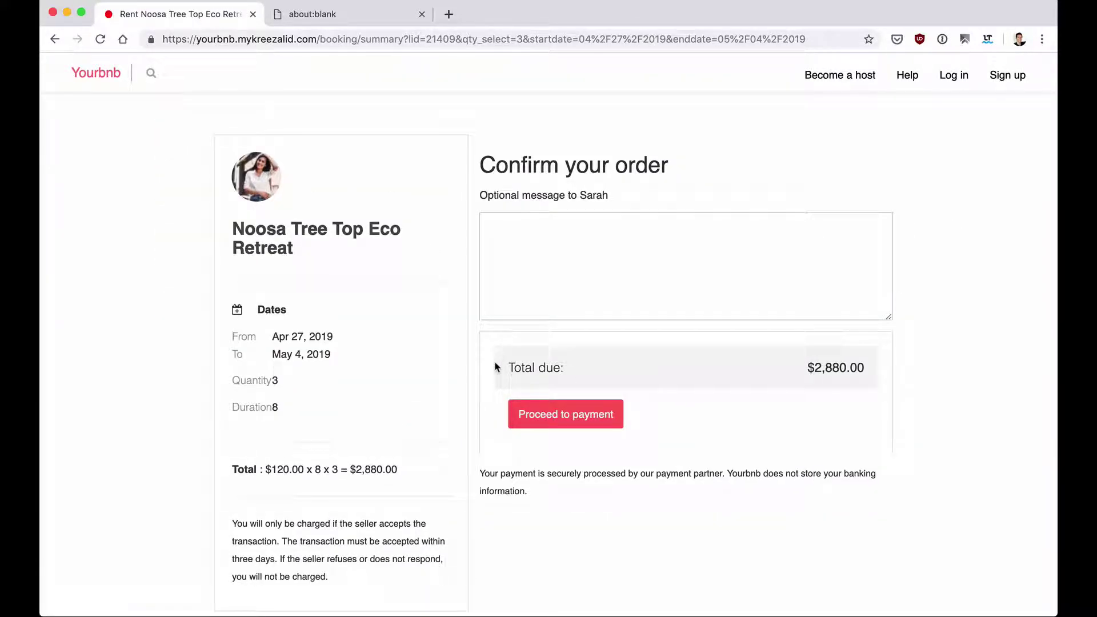
{"action": "scroll", "coordinate": [495, 367], "scroll_direction": "down", "scroll_amount": 1}
{"action": "left_click", "coordinate": [530, 235]}
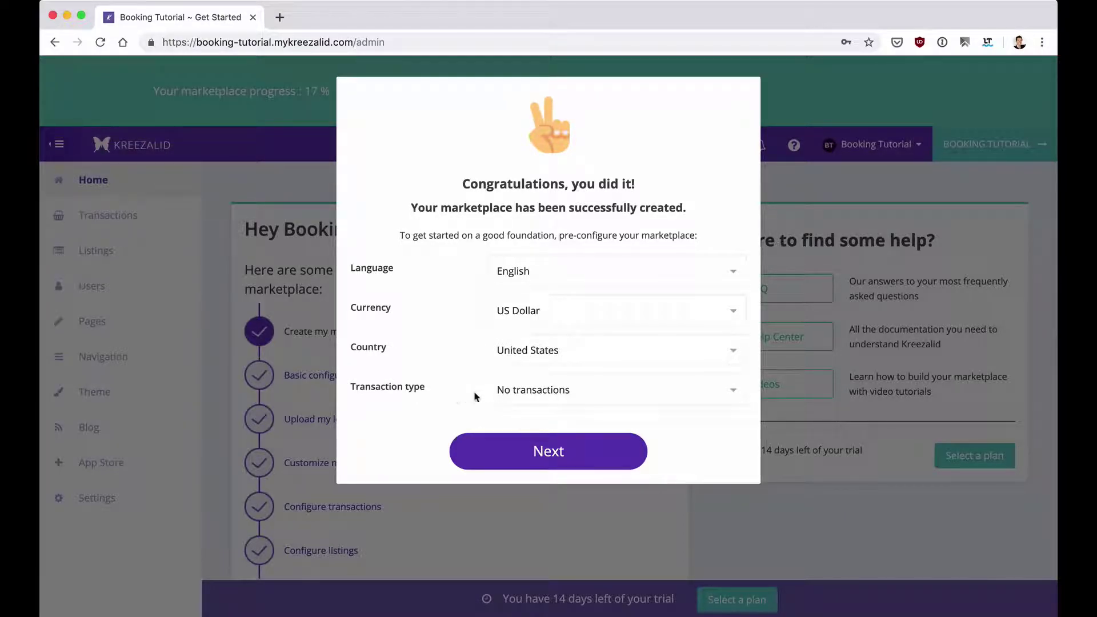
Choose Booking/rentals as the transaction type and confirm the new marketplace's initial configuration.
{"action": "left_click", "coordinate": [538, 394]}
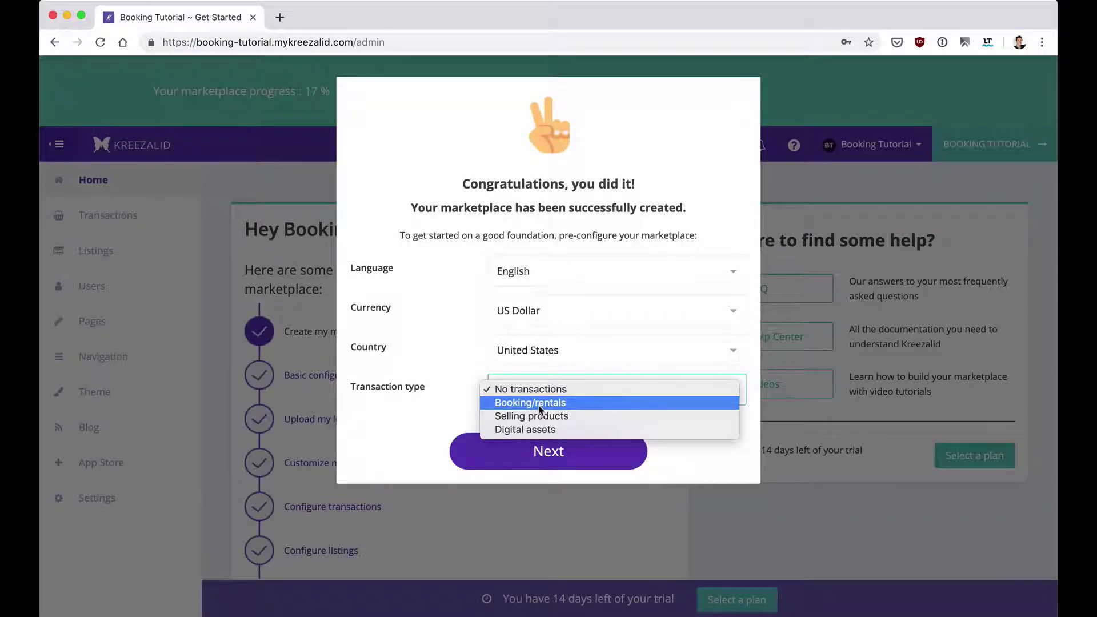
{"action": "left_click", "coordinate": [539, 406]}
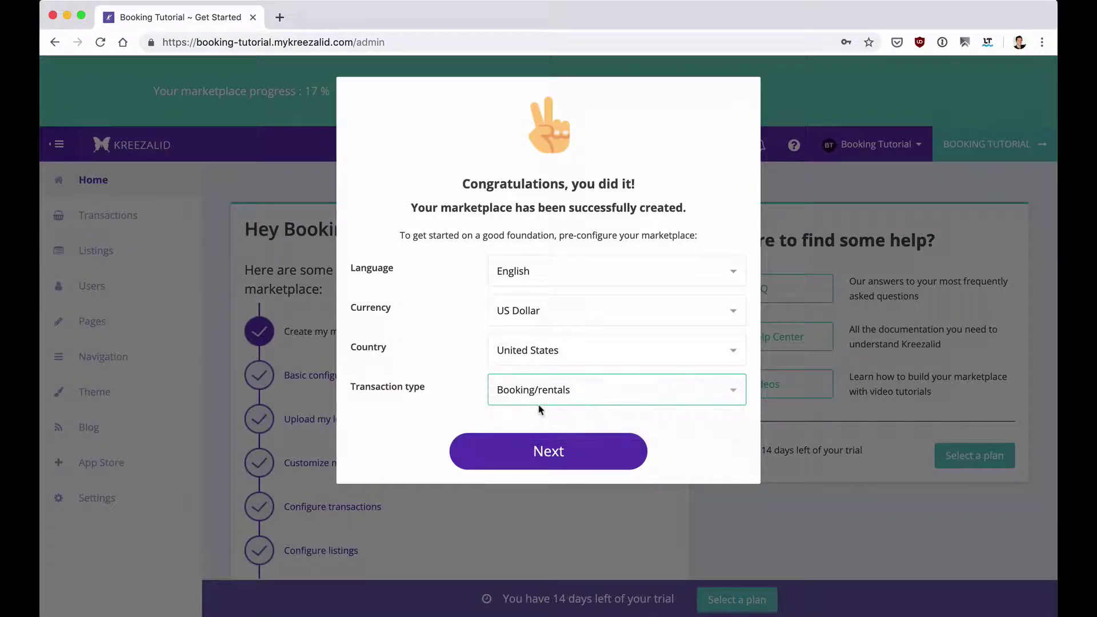
{"action": "left_click", "coordinate": [564, 455]}
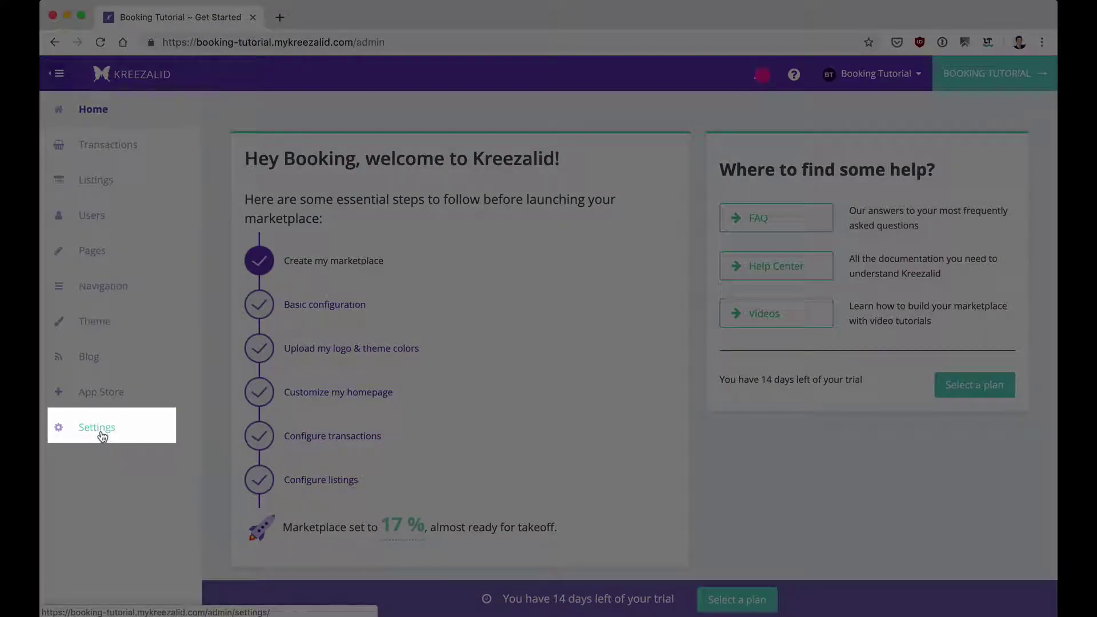
Open the Order types settings and set the transaction type to Booking / Rental.
{"action": "left_click", "coordinate": [102, 437]}
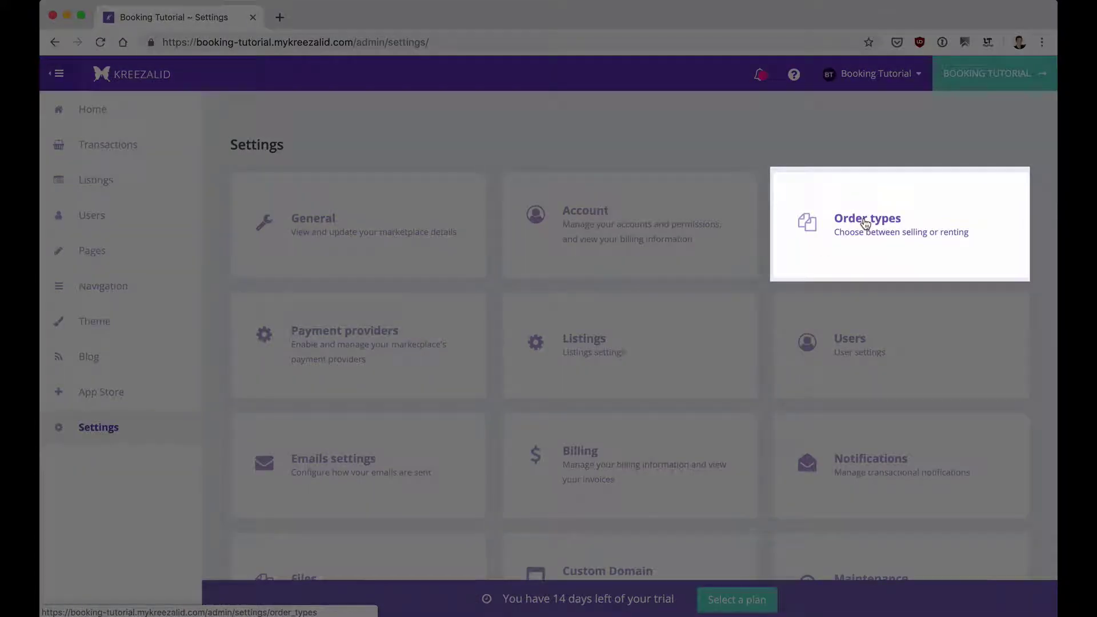
{"action": "left_click", "coordinate": [865, 222]}
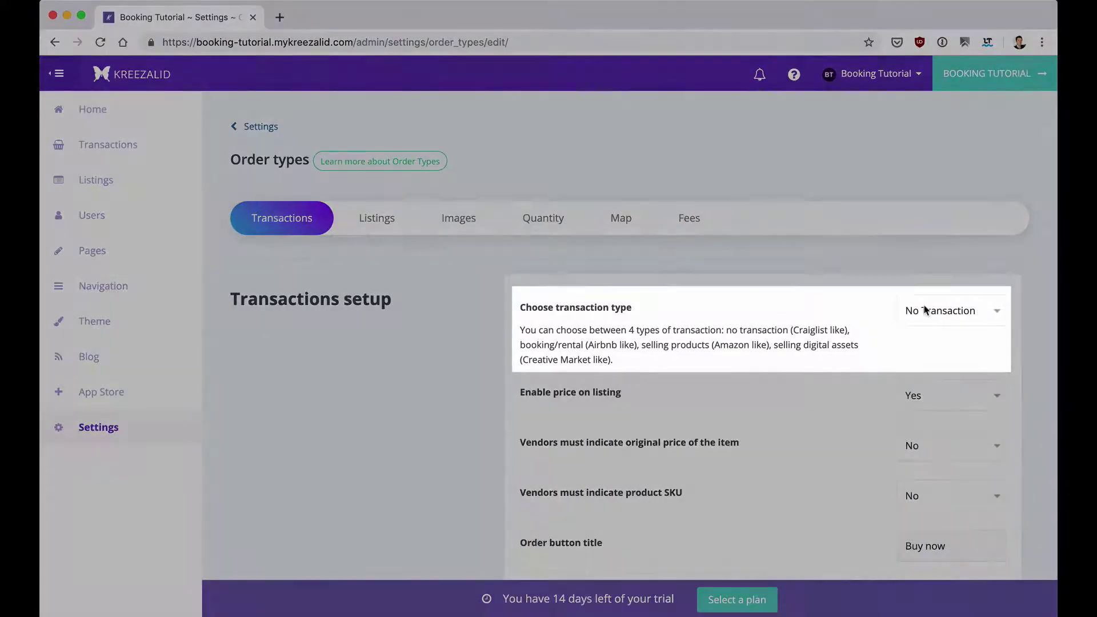
{"action": "left_click", "coordinate": [925, 310]}
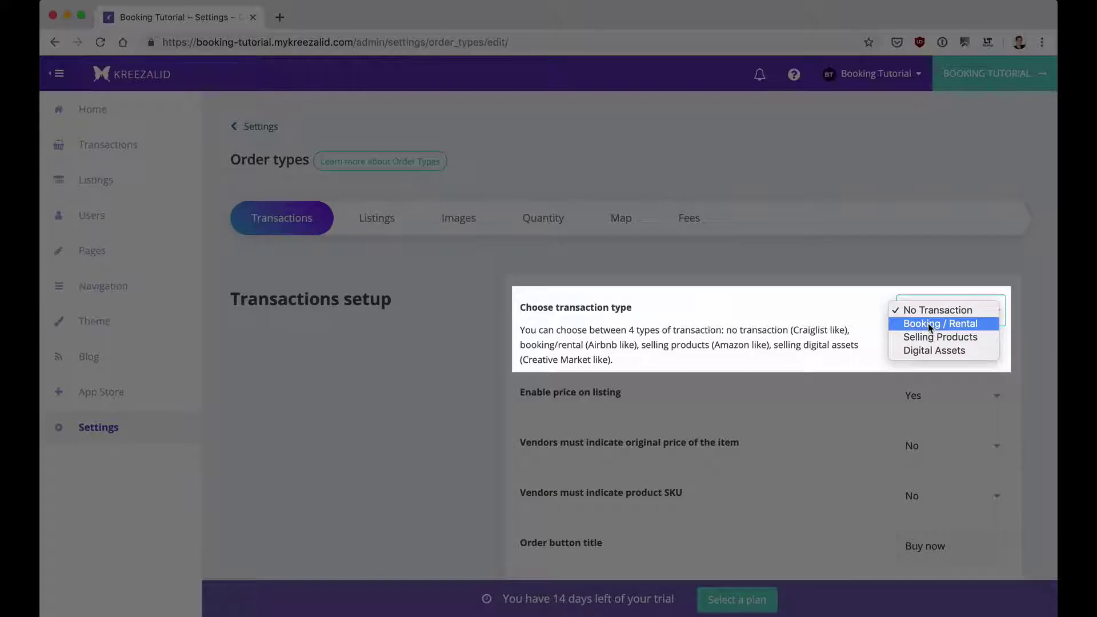
{"action": "left_click", "coordinate": [928, 308]}
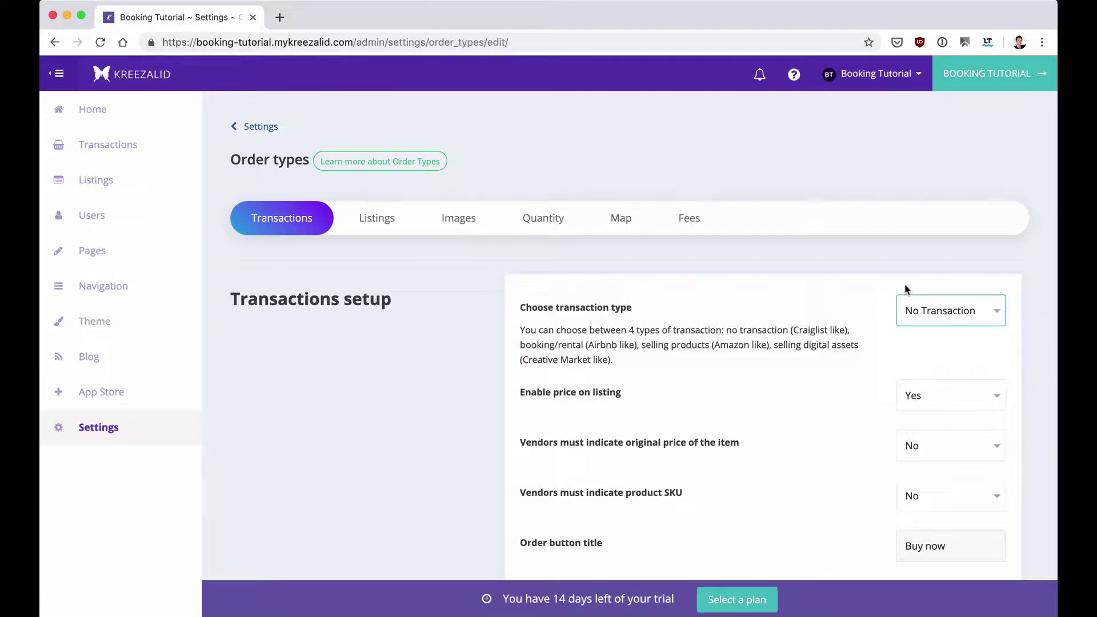
{"action": "scroll", "coordinate": [906, 286], "scroll_direction": "down", "scroll_amount": 1}
{"action": "left_click", "coordinate": [937, 280]}
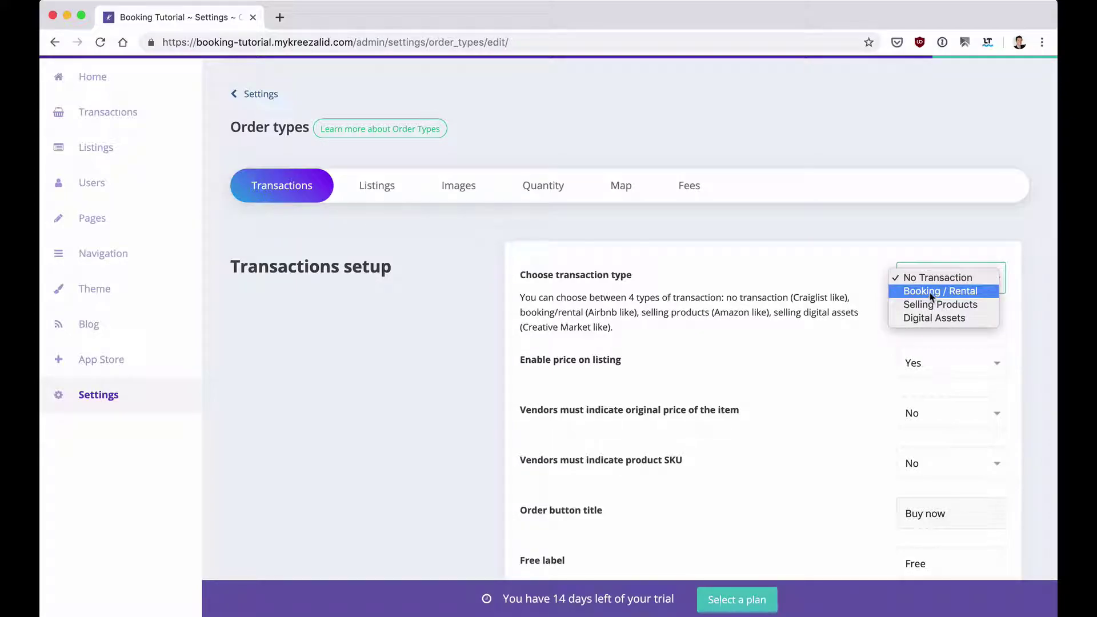
{"action": "left_click", "coordinate": [931, 291]}
Change the order button title to "Book now" in the transactions setup.
{"action": "scroll", "coordinate": [903, 365], "scroll_direction": "down", "scroll_amount": 1}
{"action": "scroll", "coordinate": [902, 366], "scroll_direction": "down", "scroll_amount": 3}
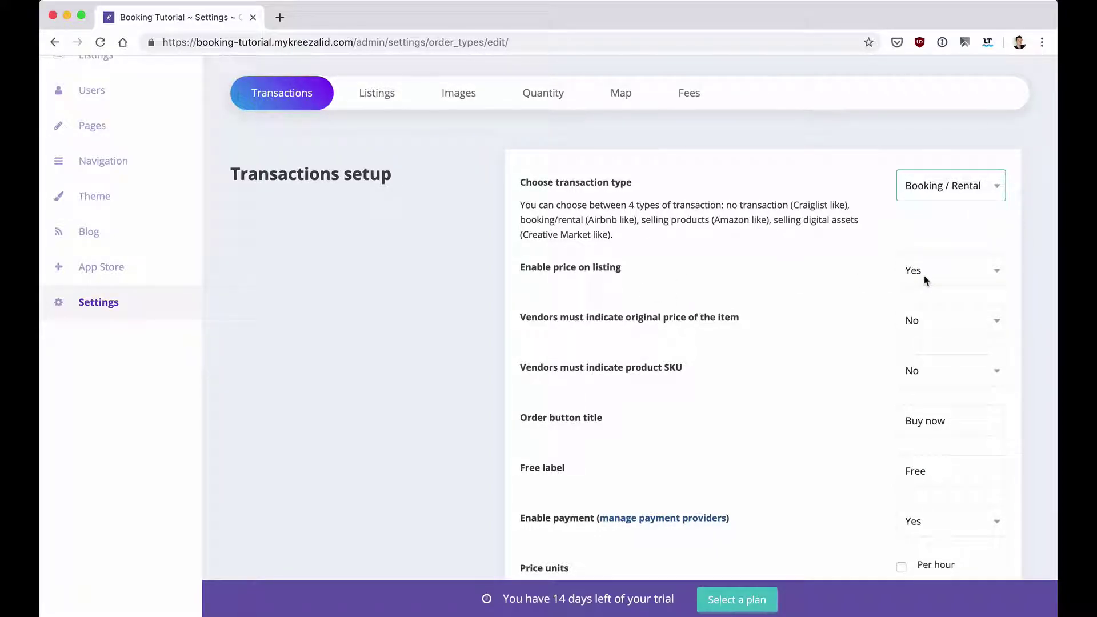
{"action": "scroll", "coordinate": [911, 358], "scroll_direction": "down", "scroll_amount": 2}
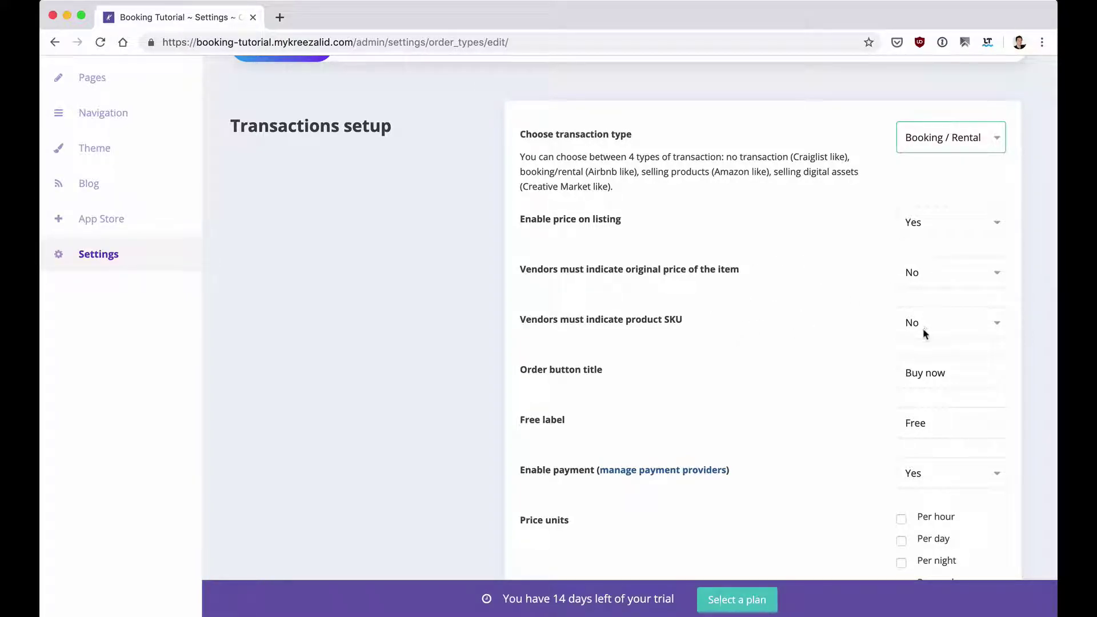
{"action": "scroll", "coordinate": [923, 329], "scroll_direction": "down", "scroll_amount": 3}
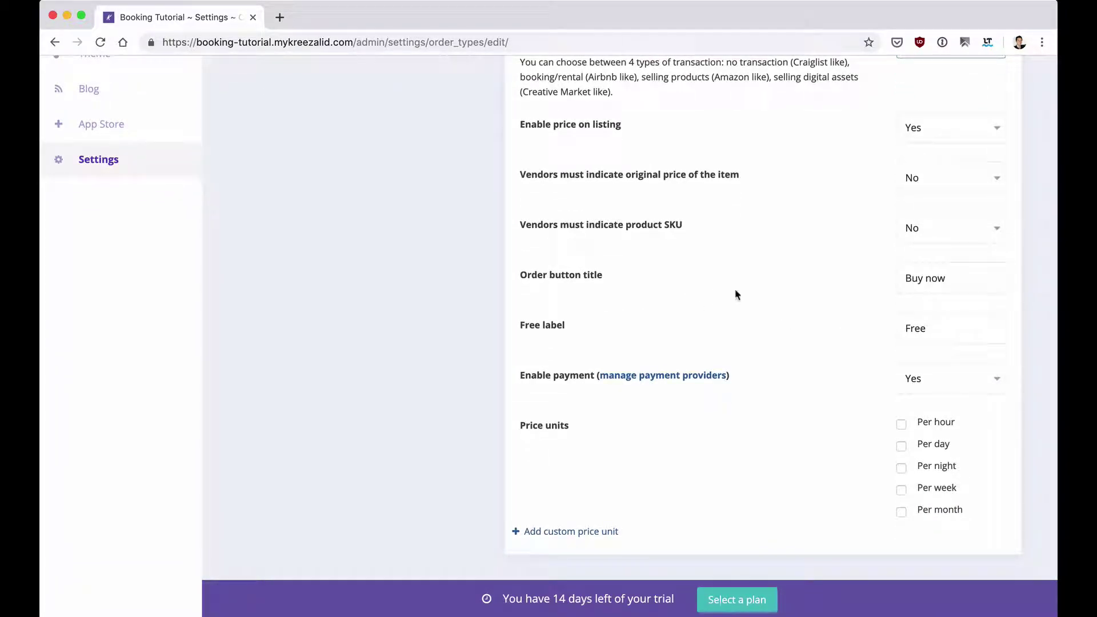
{"action": "left_click_drag", "start_coordinate": [958, 283], "coordinate": [813, 276]}
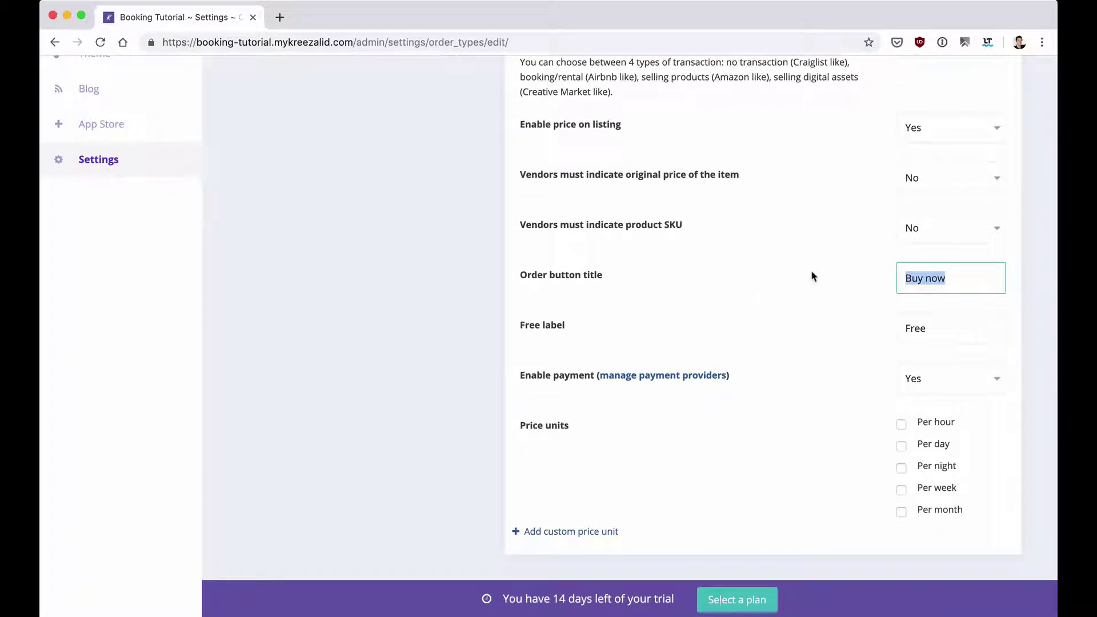
{"action": "type", "text": "Book"}
Enable the Per night and Per month price units in the transactions setup.
{"action": "scroll", "coordinate": [777, 339], "scroll_direction": "down", "scroll_amount": 1}
{"action": "left_click_drag", "start_coordinate": [955, 288], "coordinate": [835, 288]}
{"action": "scroll", "coordinate": [854, 313], "scroll_direction": "down", "scroll_amount": 1}
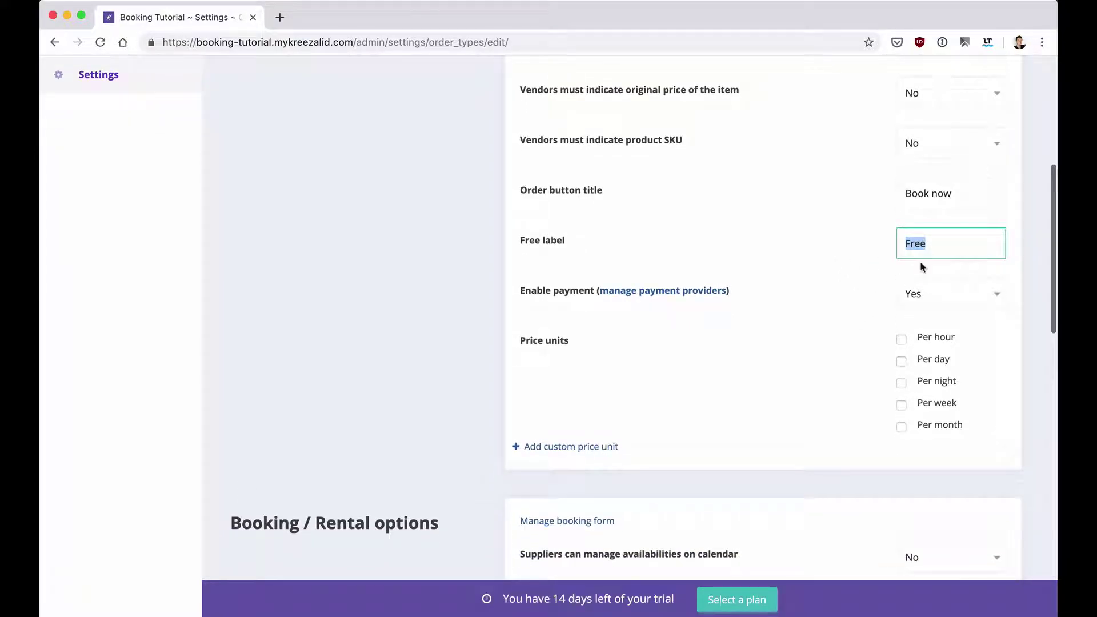
{"action": "scroll", "coordinate": [918, 299], "scroll_direction": "down", "scroll_amount": 1}
{"action": "left_click", "coordinate": [894, 247]}
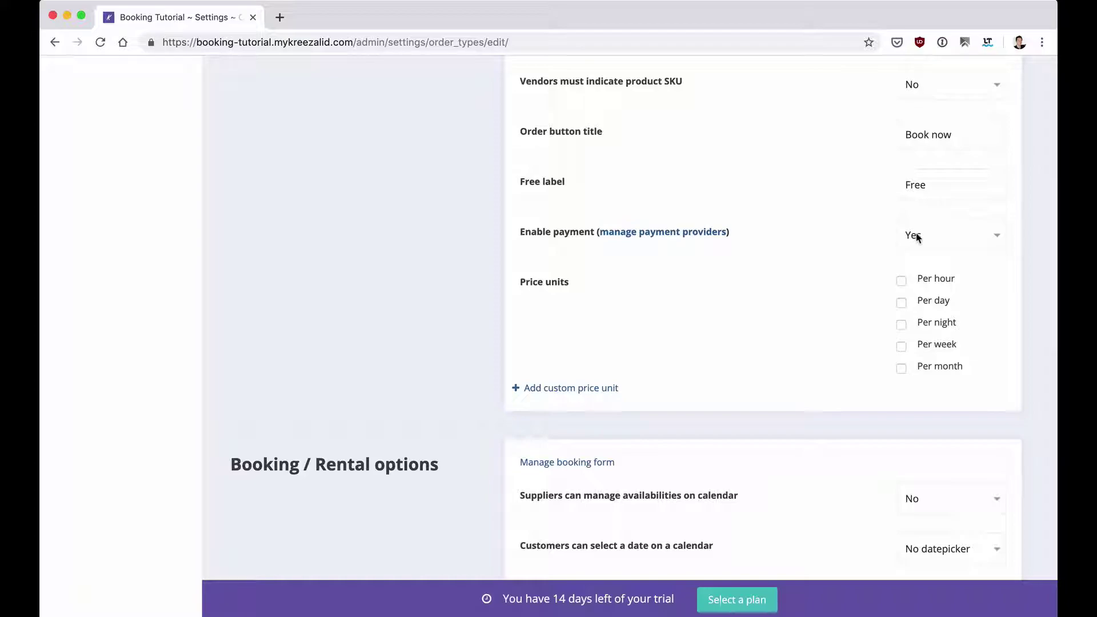
{"action": "scroll", "coordinate": [865, 314], "scroll_direction": "down", "scroll_amount": 1}
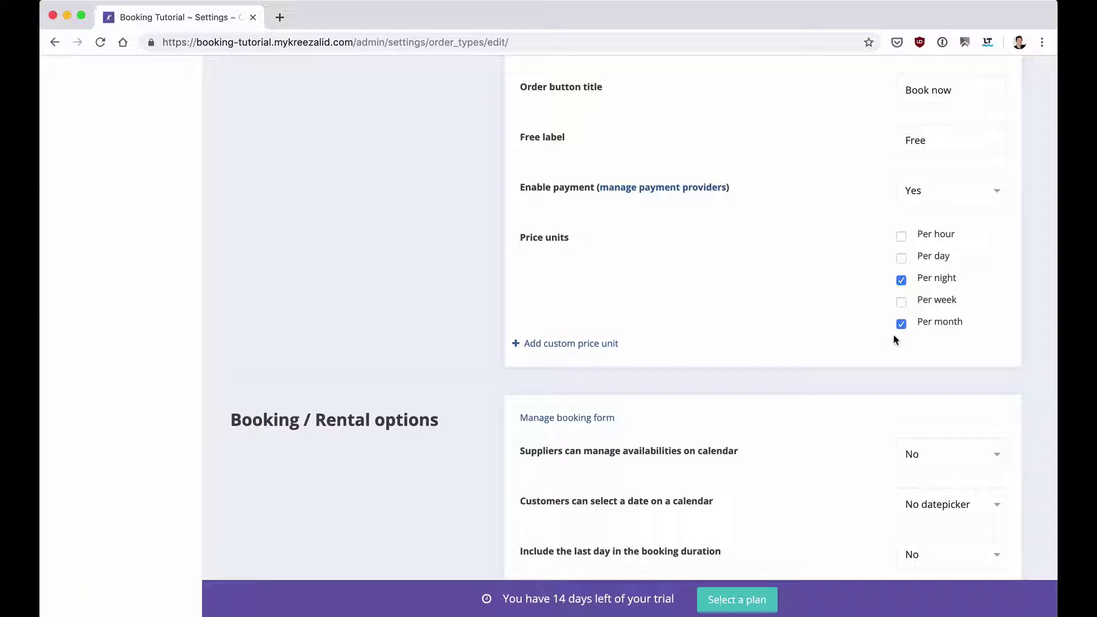
Set "Suppliers can manage availabilities on calendar" to Yes in the Booking / Rental options.
{"action": "scroll", "coordinate": [895, 339], "scroll_direction": "down", "scroll_amount": 2}
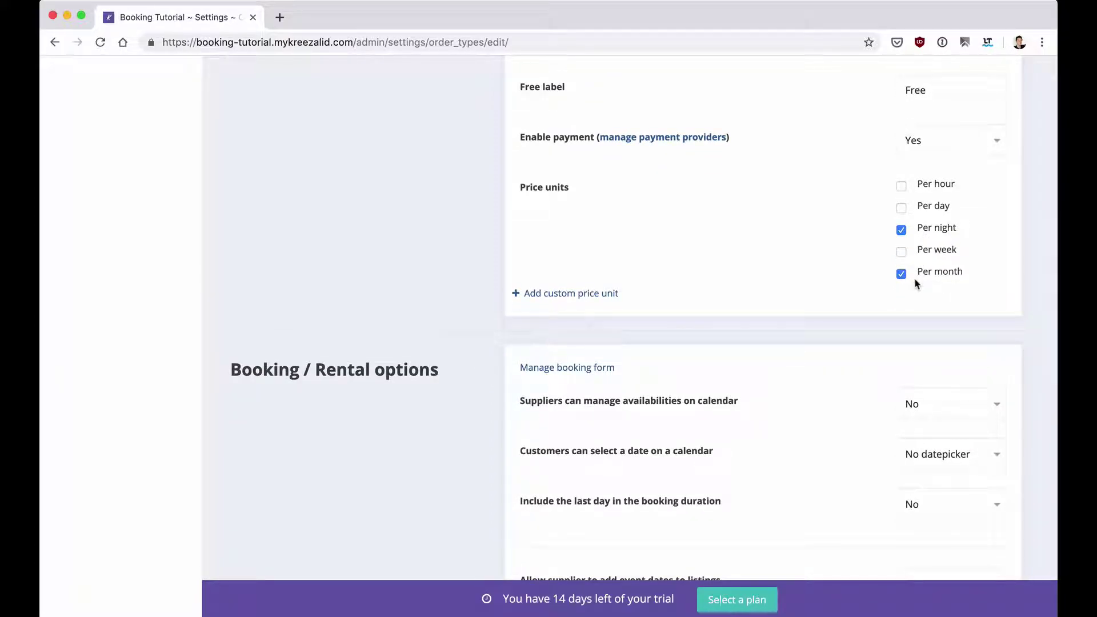
{"action": "scroll", "coordinate": [916, 284], "scroll_direction": "down", "scroll_amount": 5}
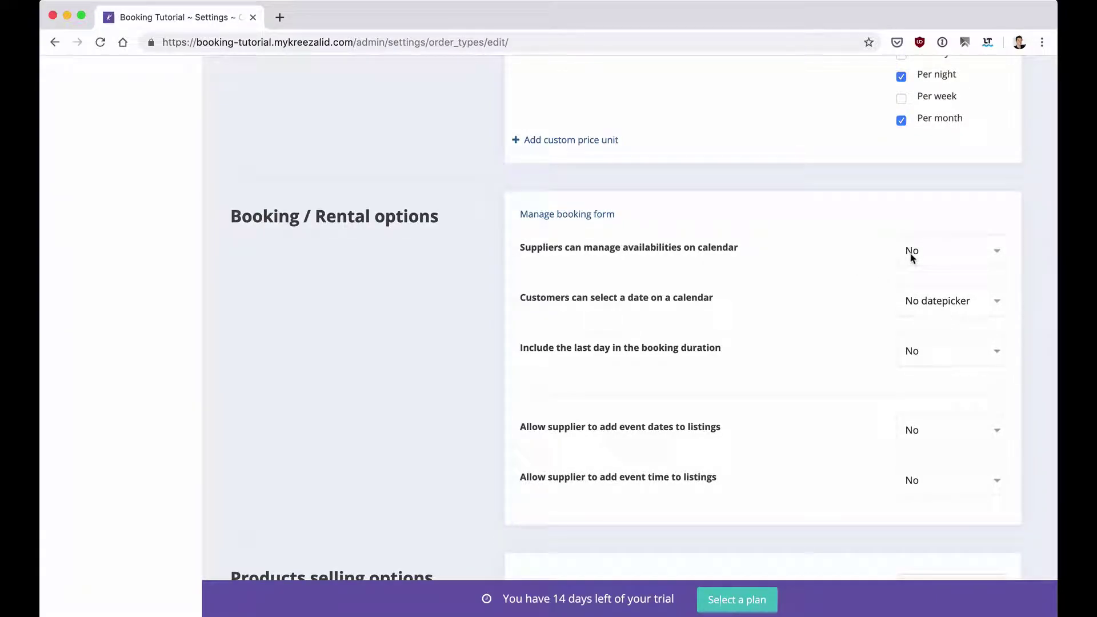
{"action": "left_click", "coordinate": [913, 253]}
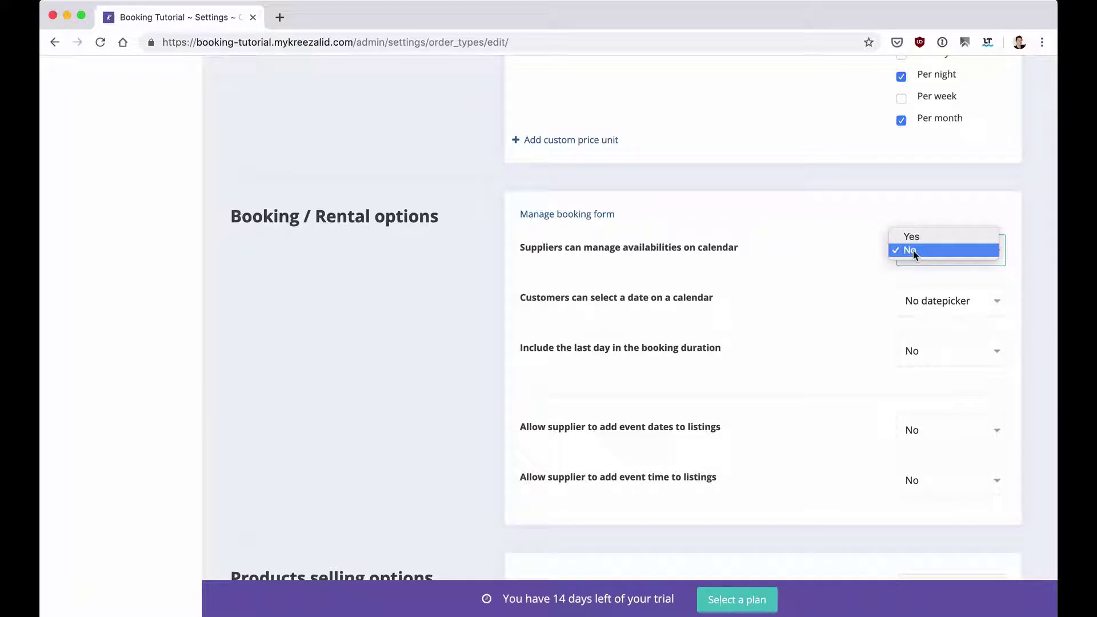
{"action": "left_click", "coordinate": [917, 237]}
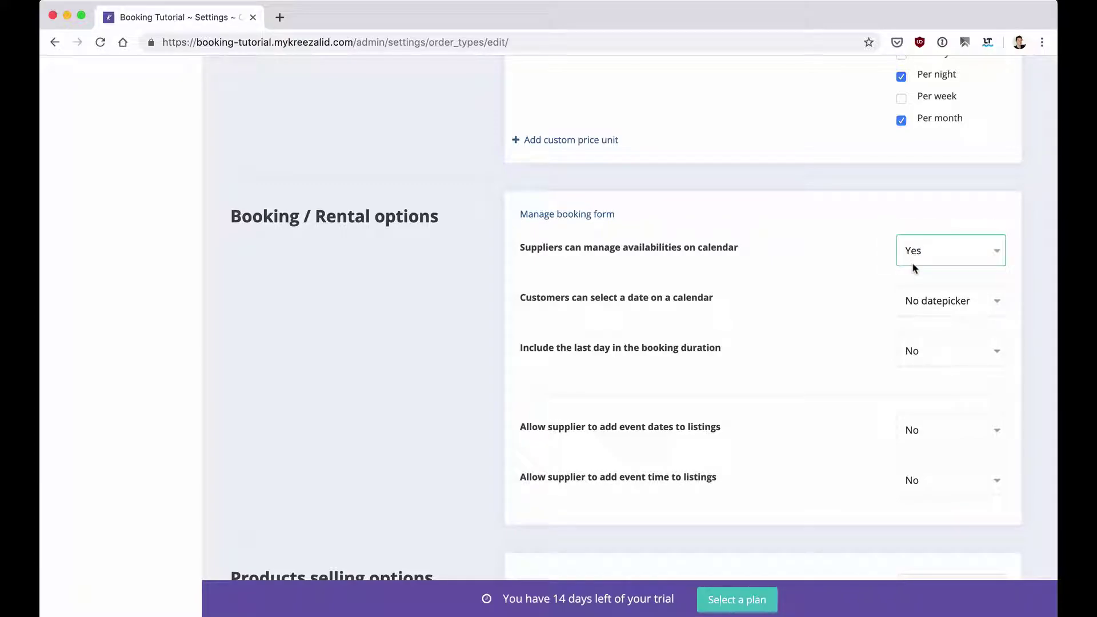
Set the customers' calendar date selection to "Choose a period" and include the last day in the booking duration.
{"action": "scroll", "coordinate": [900, 340], "scroll_direction": "down", "scroll_amount": 2}
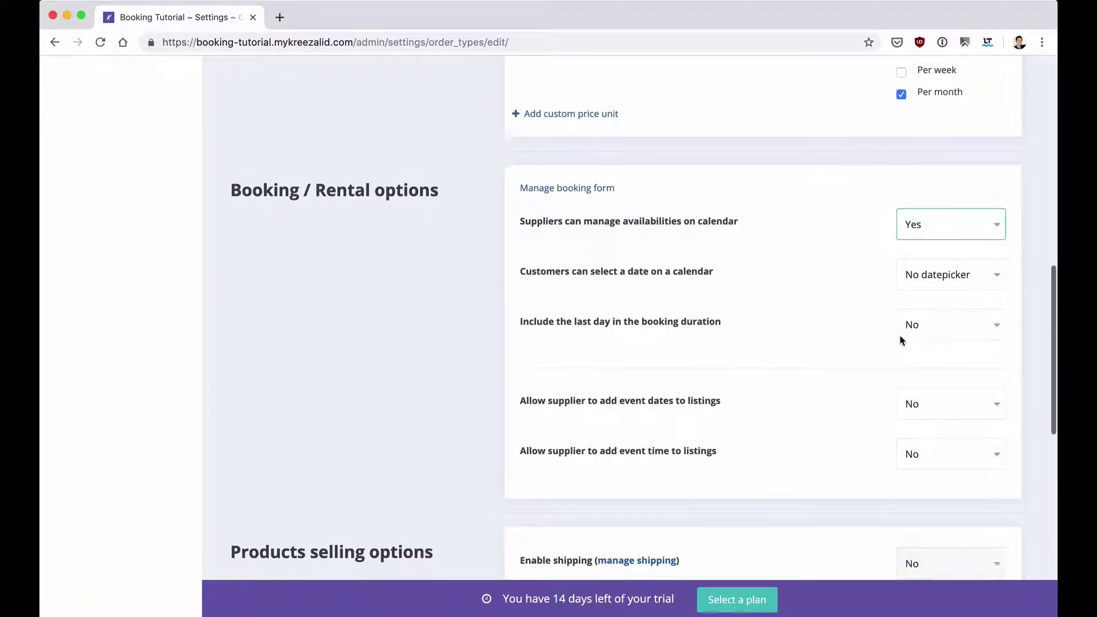
{"action": "left_click", "coordinate": [931, 271]}
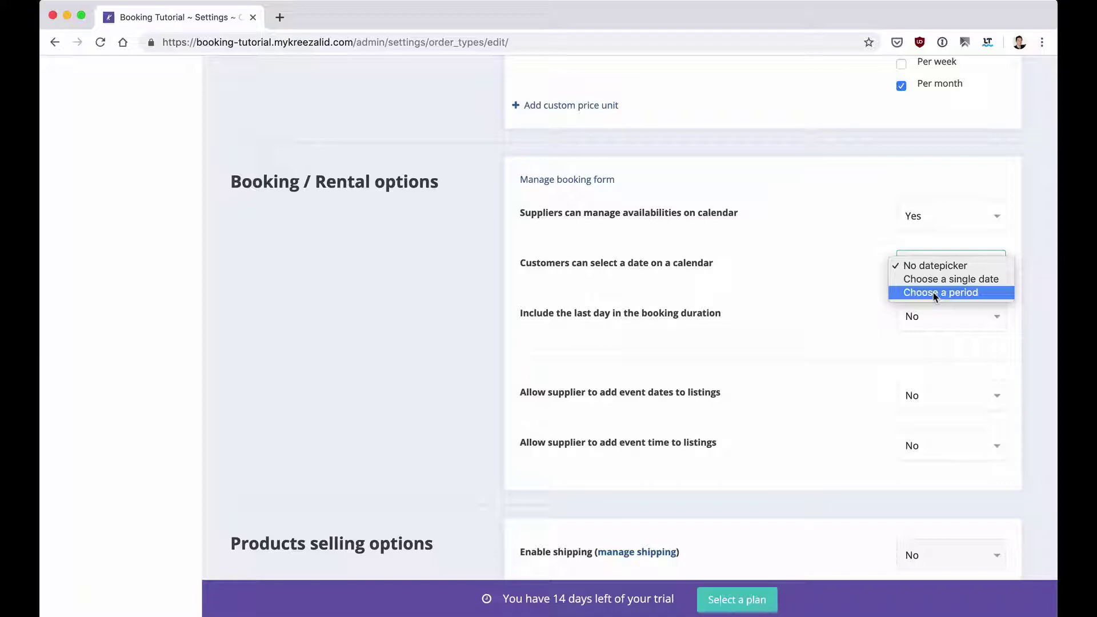
{"action": "left_click", "coordinate": [935, 294]}
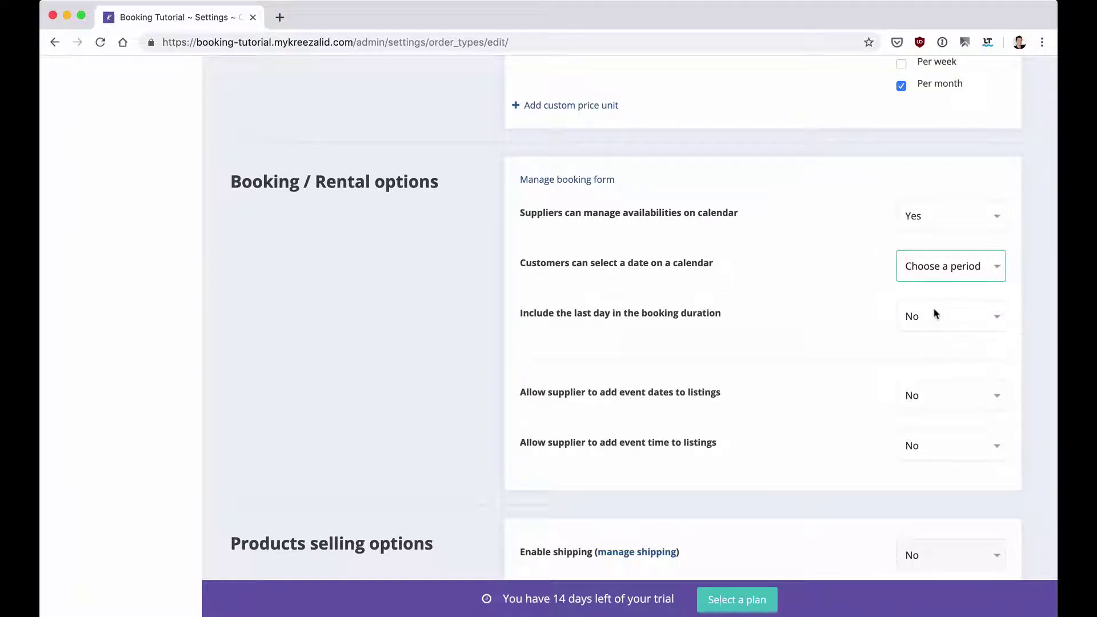
{"action": "scroll", "coordinate": [934, 313], "scroll_direction": "down", "scroll_amount": 1}
{"action": "left_click", "coordinate": [922, 281]}
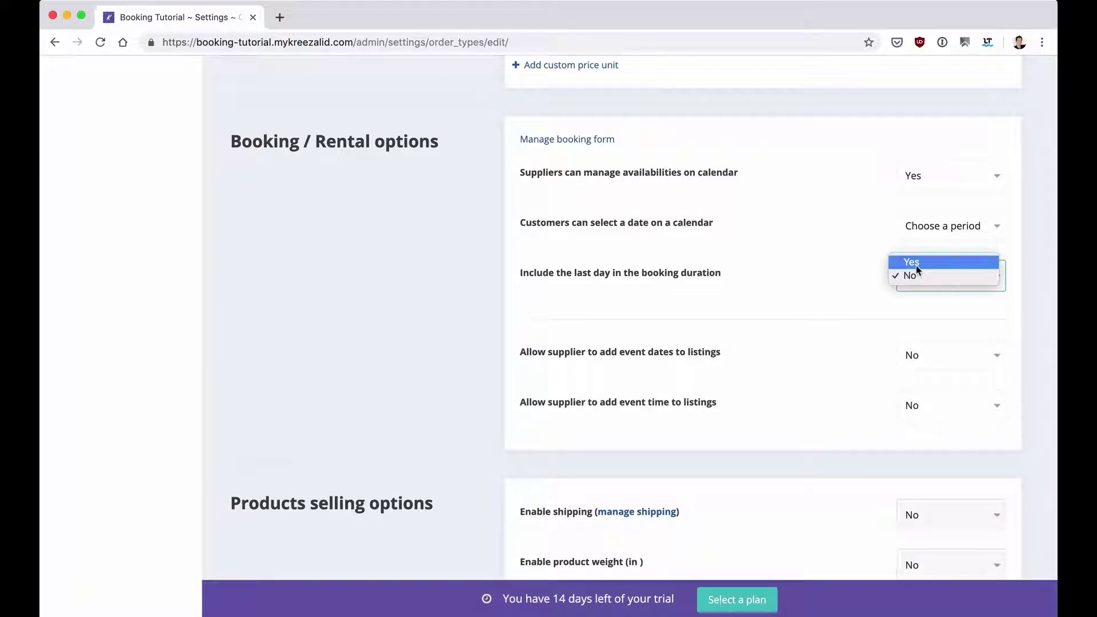
{"action": "left_click", "coordinate": [916, 262]}
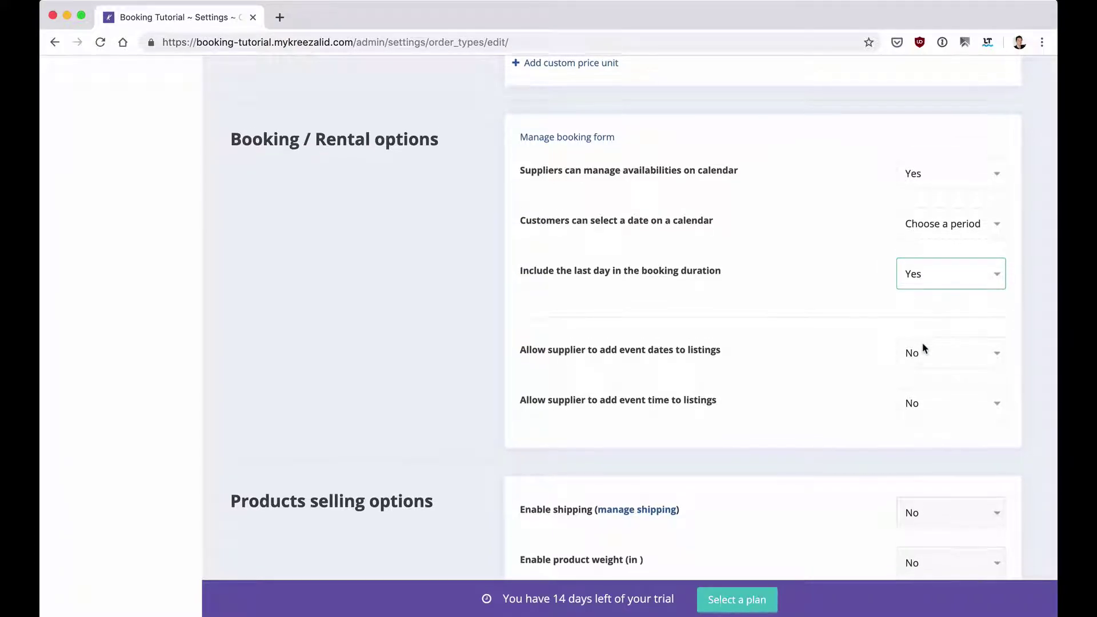
Keep "Allow supplier to add event dates to listings" at No and save the transactions setup.
{"action": "scroll", "coordinate": [923, 346], "scroll_direction": "down", "scroll_amount": 2}
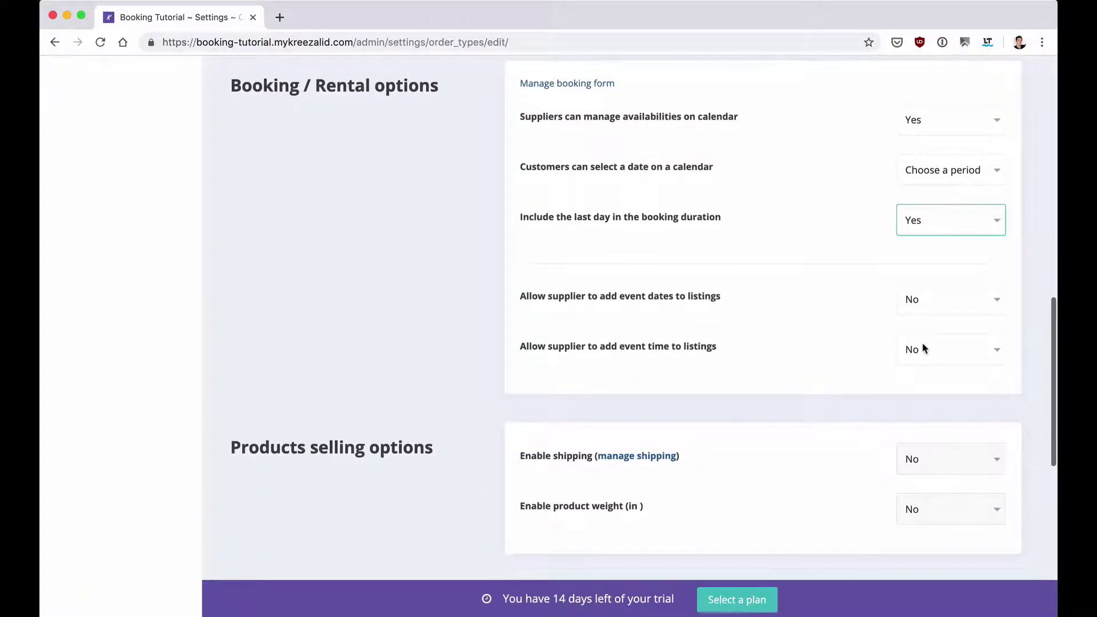
{"action": "left_click", "coordinate": [914, 302]}
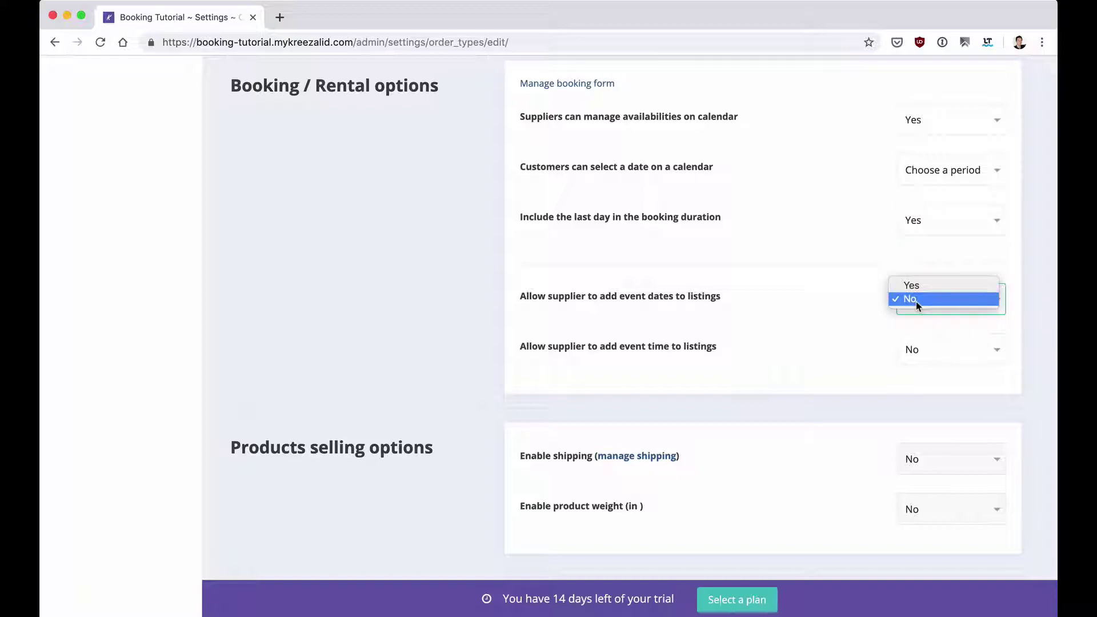
{"action": "left_click", "coordinate": [916, 300]}
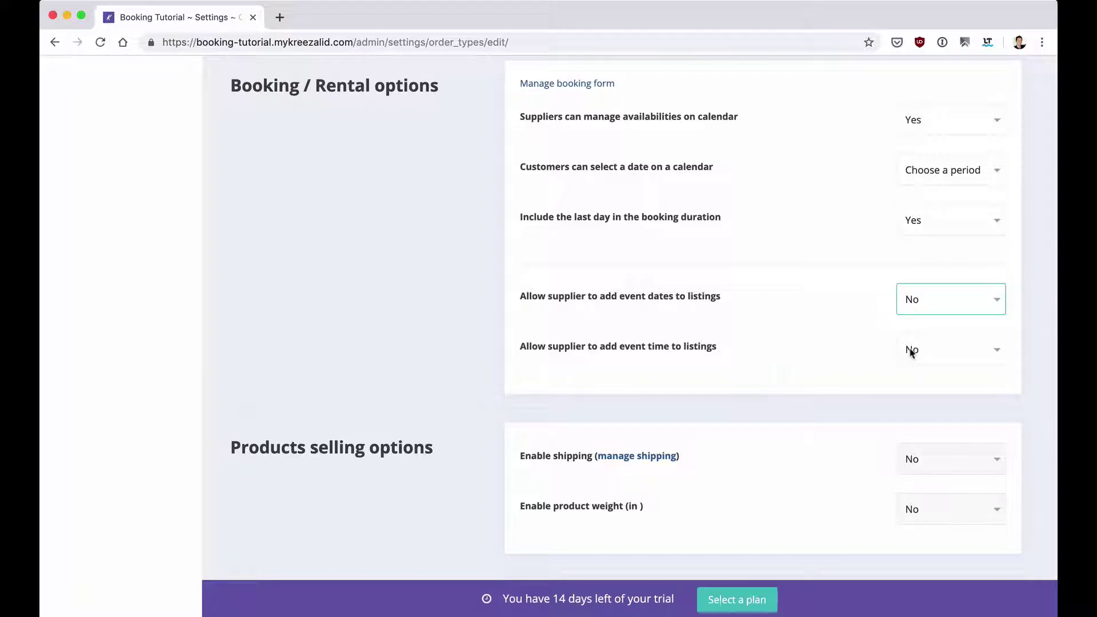
{"action": "left_click", "coordinate": [914, 392]}
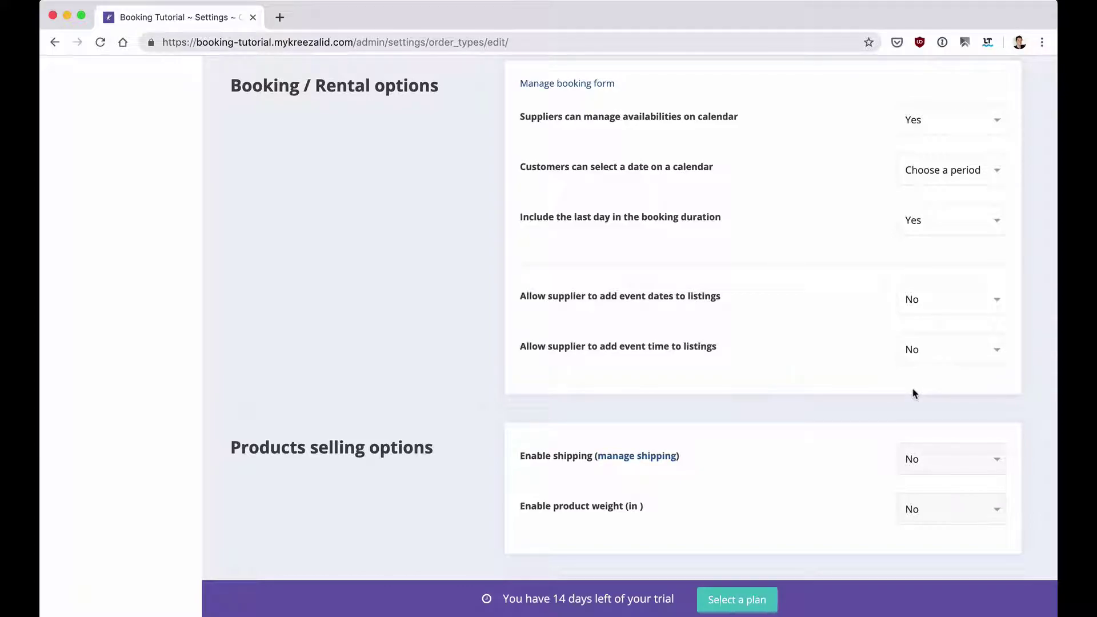
{"action": "scroll", "coordinate": [913, 393], "scroll_direction": "down", "scroll_amount": 5}
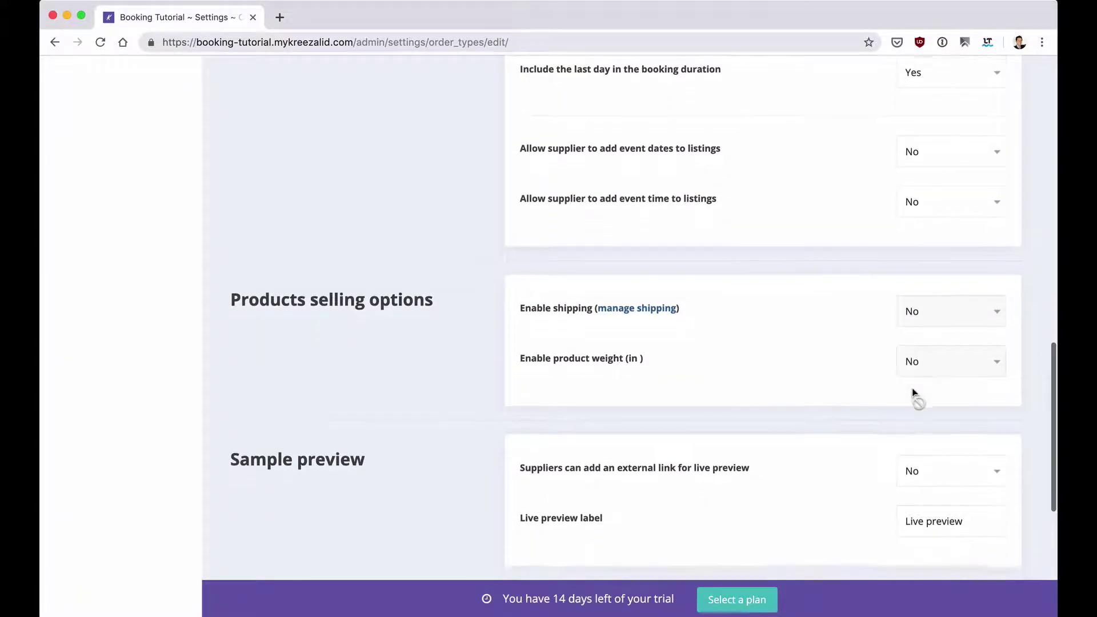
{"action": "scroll", "coordinate": [912, 393], "scroll_direction": "down", "scroll_amount": 3}
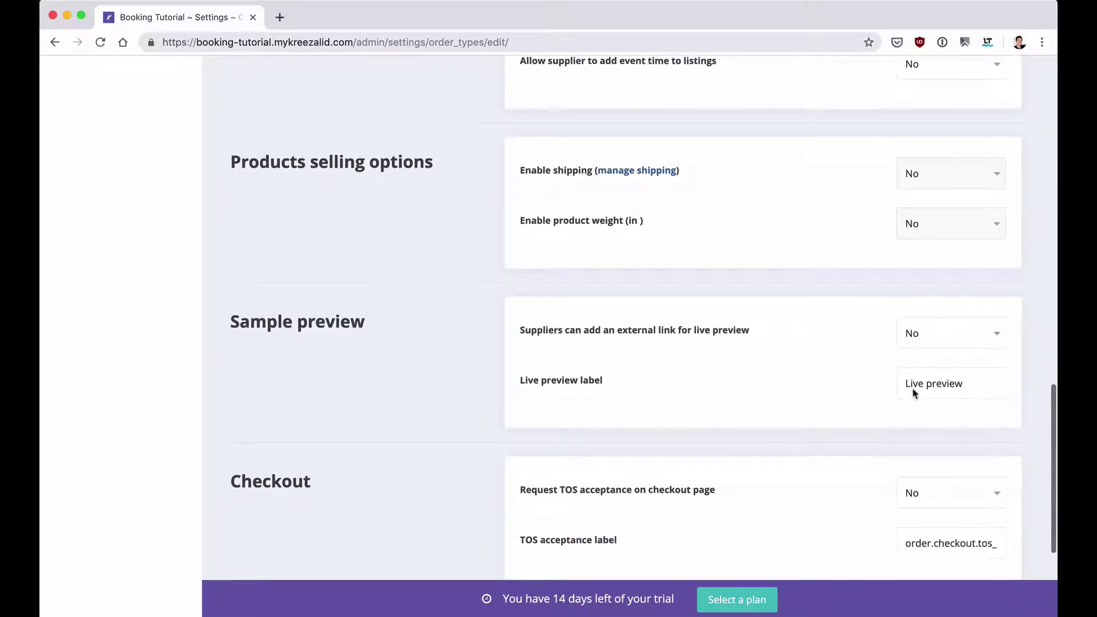
{"action": "scroll", "coordinate": [913, 393], "scroll_direction": "down", "scroll_amount": 3}
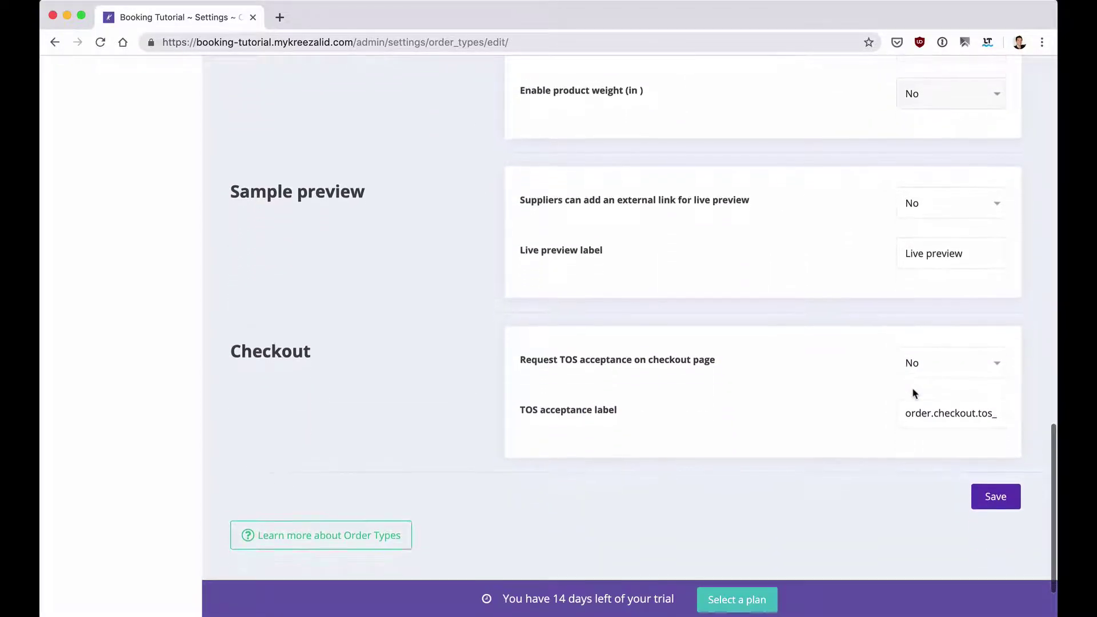
{"action": "left_click", "coordinate": [993, 492]}
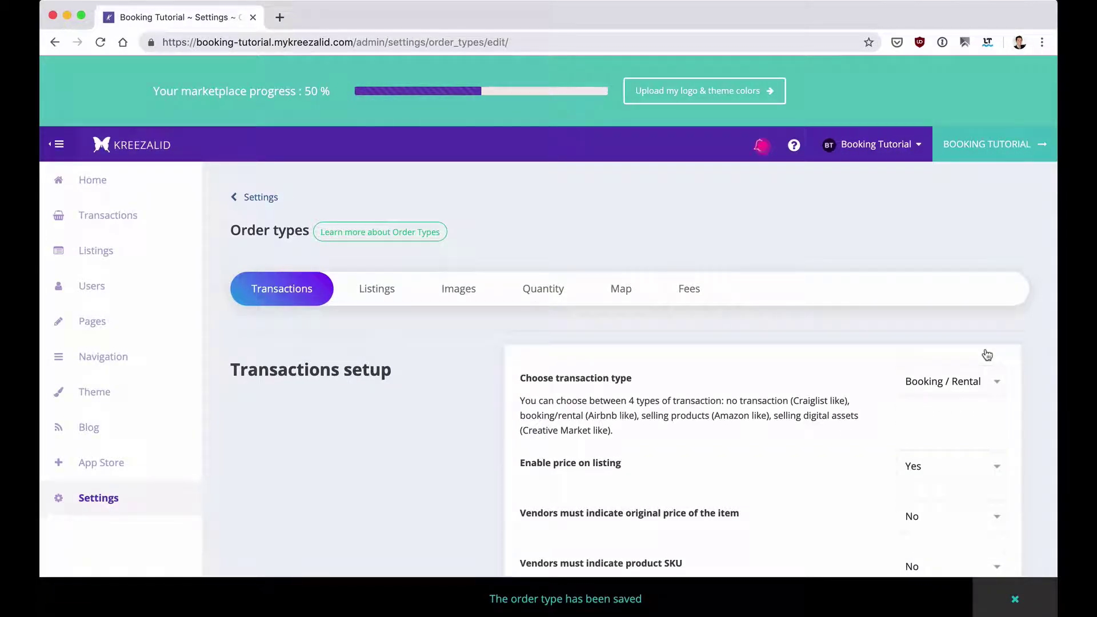
In the order type's image settings, keep the supplier's avatar as cover at No and the maximum at 3 images per listing, and save.
{"action": "left_click", "coordinate": [464, 298]}
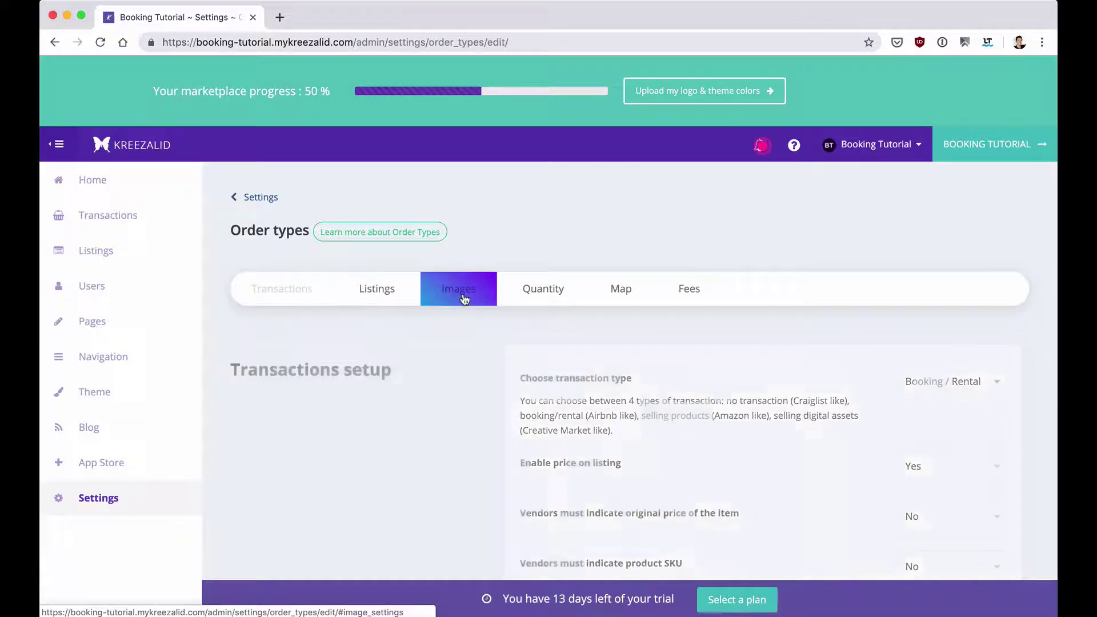
{"action": "scroll", "coordinate": [506, 334], "scroll_direction": "down", "scroll_amount": 2}
{"action": "scroll", "coordinate": [505, 330], "scroll_direction": "down", "scroll_amount": 2}
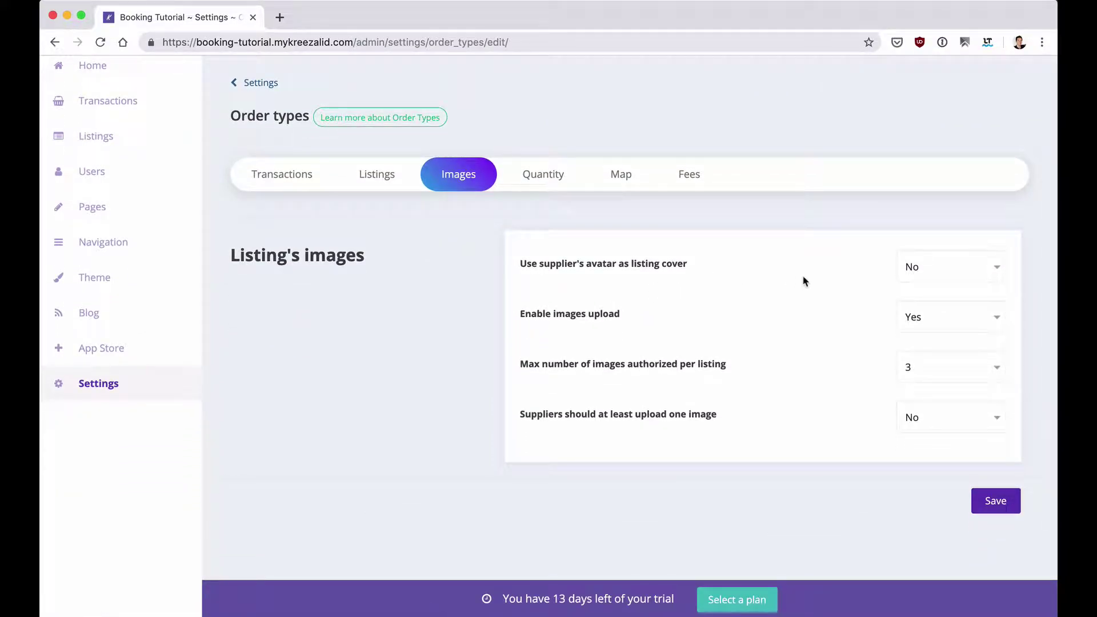
{"action": "left_click", "coordinate": [931, 267]}
{"action": "left_click", "coordinate": [912, 263]}
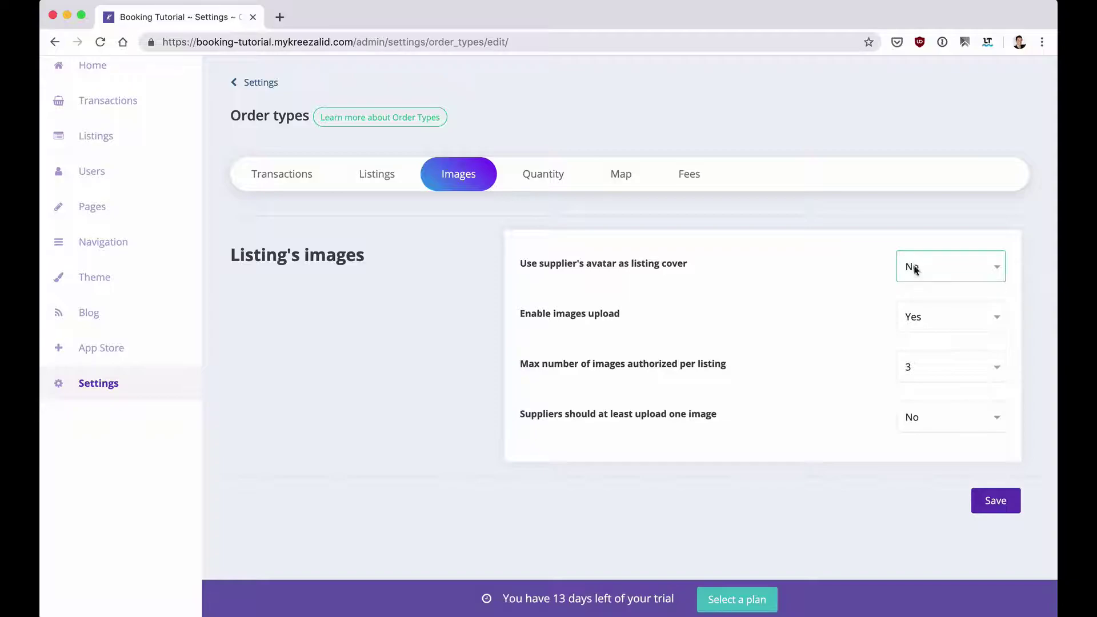
{"action": "left_click", "coordinate": [920, 374]}
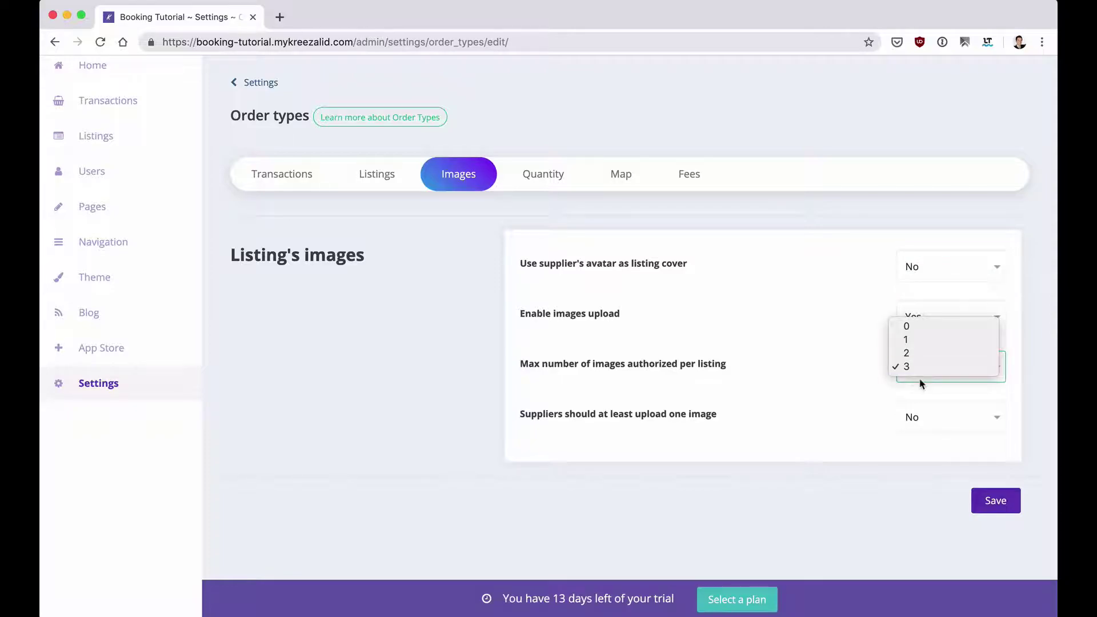
{"action": "left_click", "coordinate": [920, 369]}
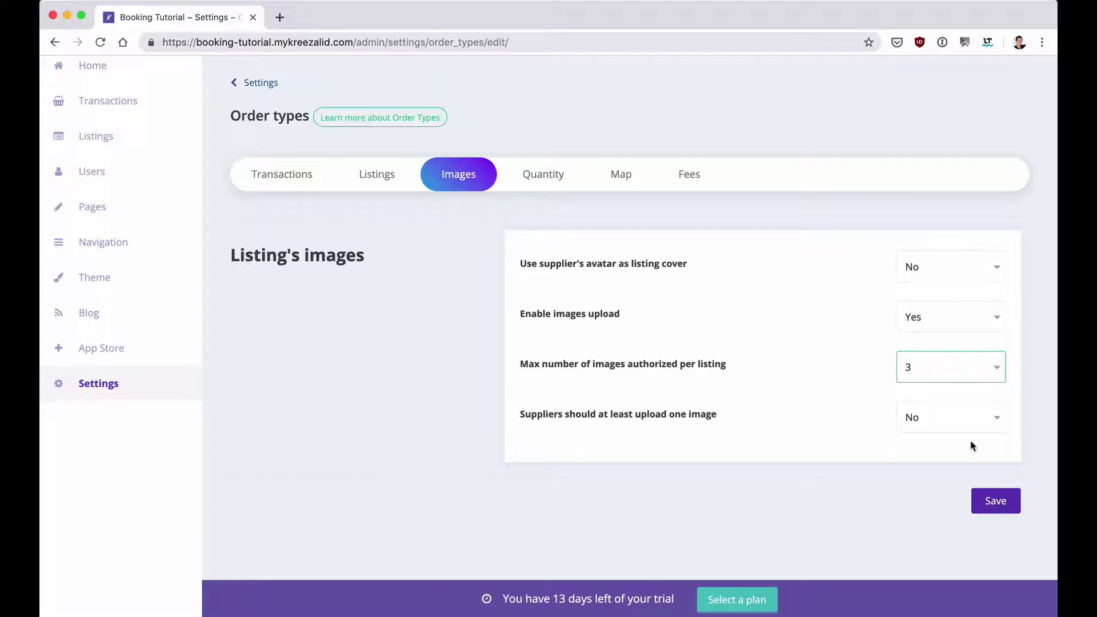
{"action": "left_click", "coordinate": [994, 501]}
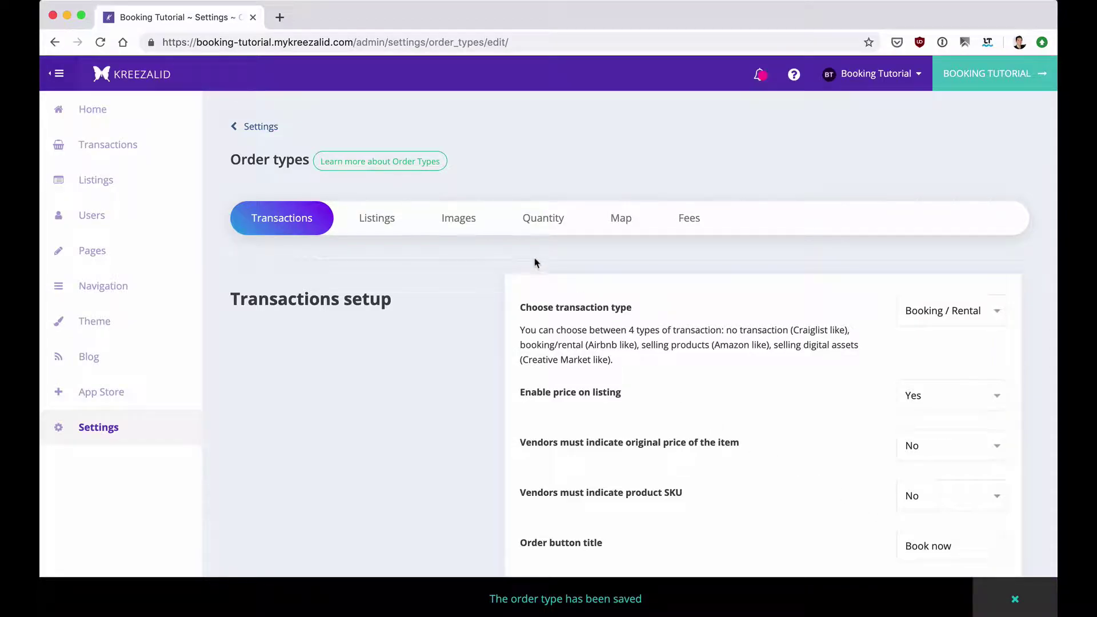
In the order type's quantity settings, let suppliers define an available quantity per listing and customers choose a quantity when ordering.
{"action": "left_click", "coordinate": [539, 218]}
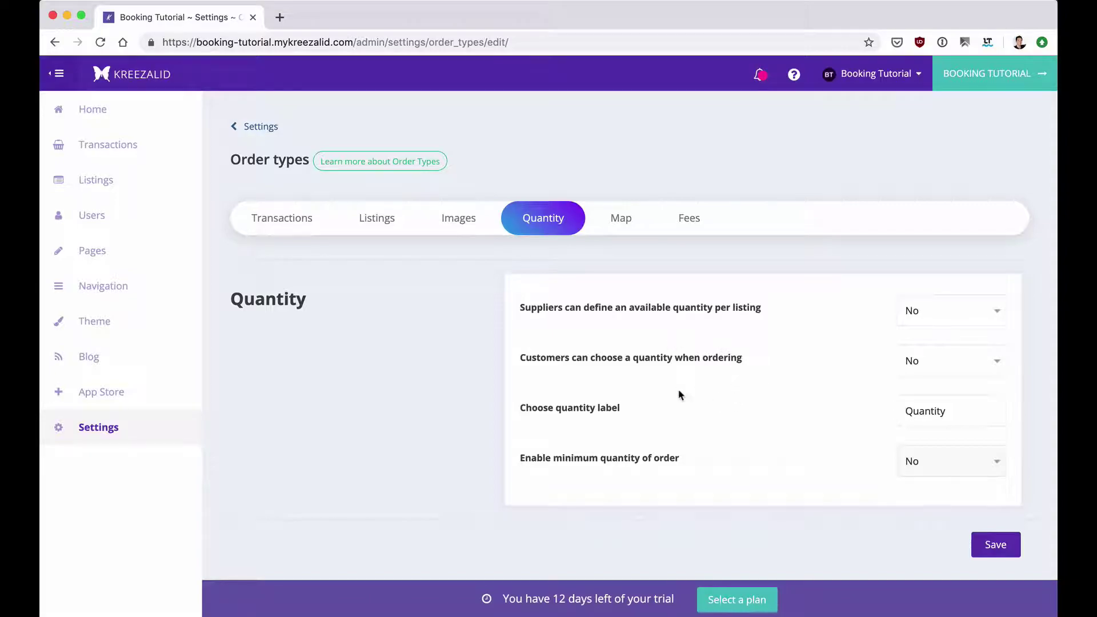
{"action": "scroll", "coordinate": [680, 394], "scroll_direction": "down", "scroll_amount": 1}
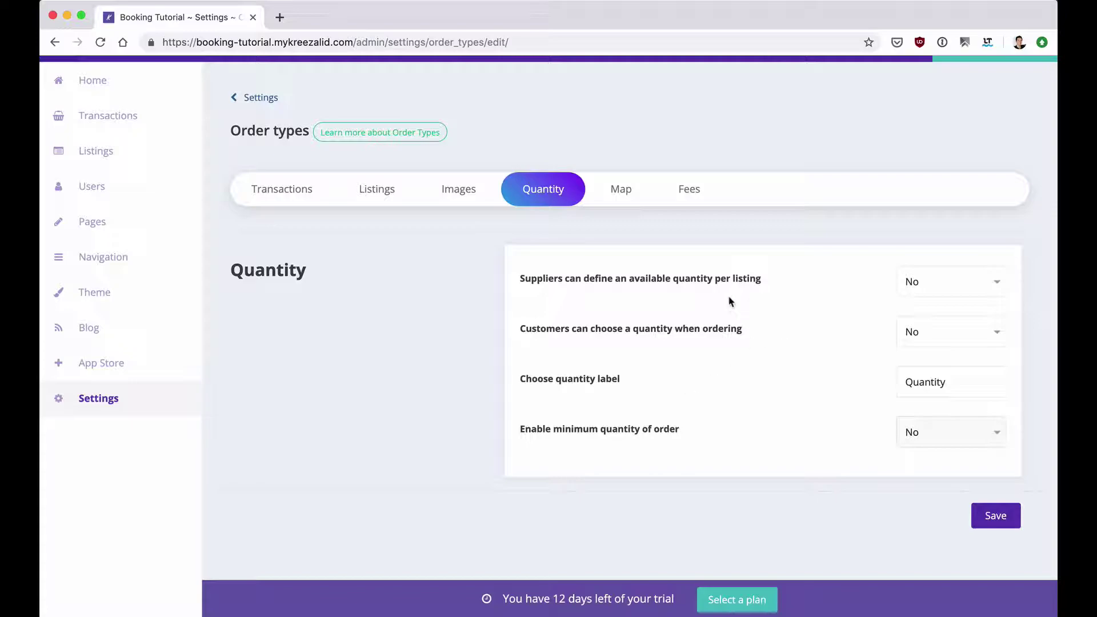
{"action": "left_click", "coordinate": [927, 281]}
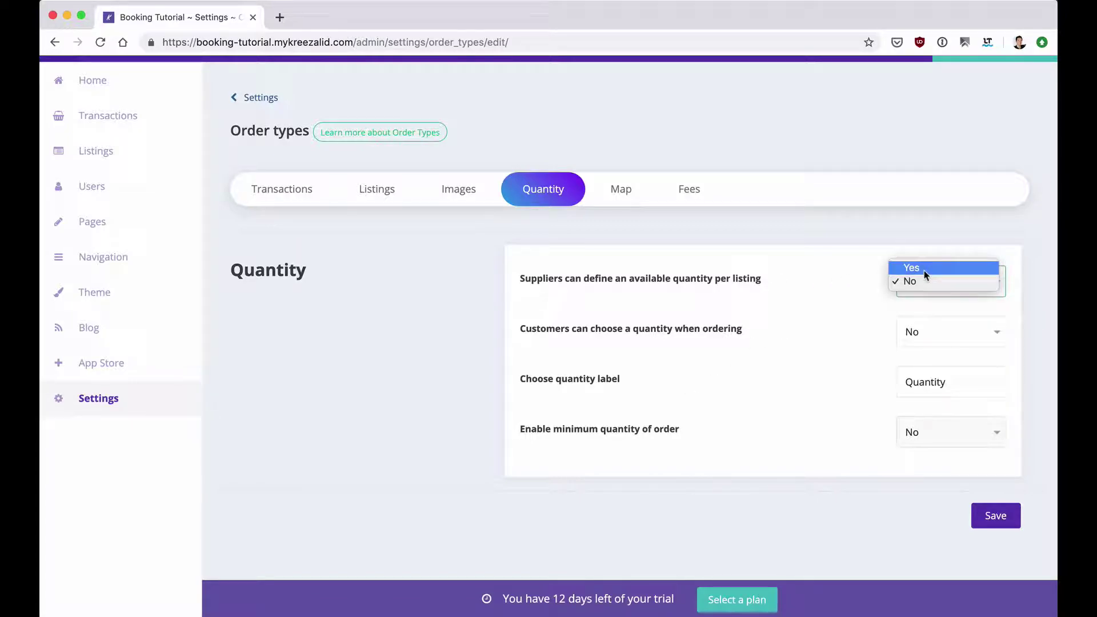
{"action": "left_click", "coordinate": [924, 270]}
{"action": "left_click", "coordinate": [923, 332]}
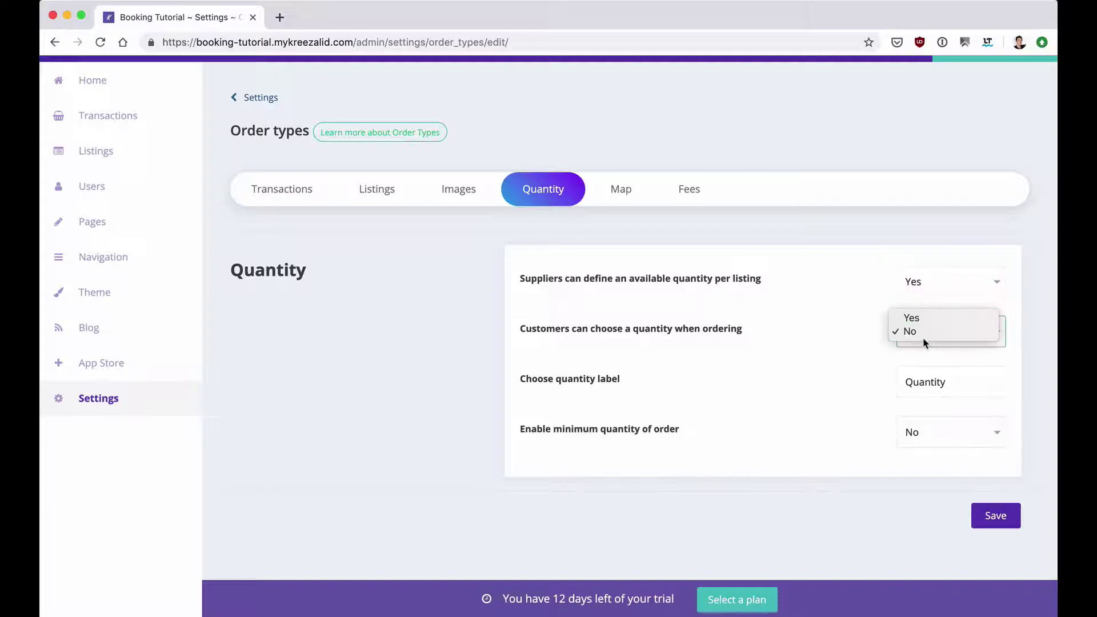
{"action": "left_click", "coordinate": [921, 318]}
Change the quantity label to "Number of guests" and save the order type.
{"action": "left_click_drag", "start_coordinate": [958, 390], "coordinate": [806, 375]}
{"action": "type", "text": "Numb"}
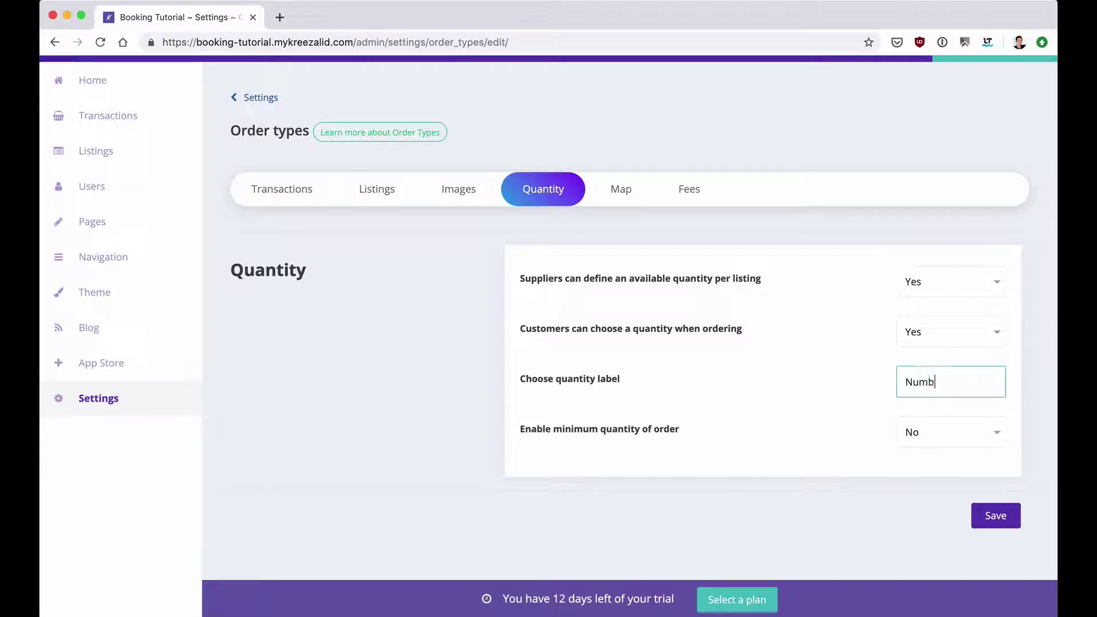
{"action": "type", "text": "er of guests"}
{"action": "left_click", "coordinate": [943, 410]}
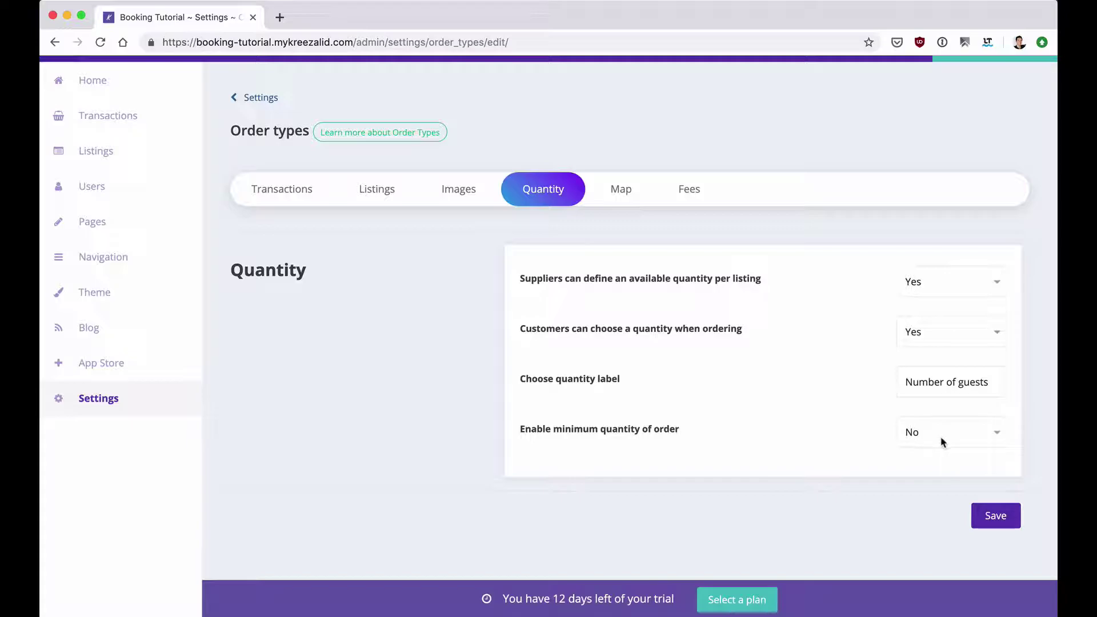
{"action": "left_click", "coordinate": [995, 515]}
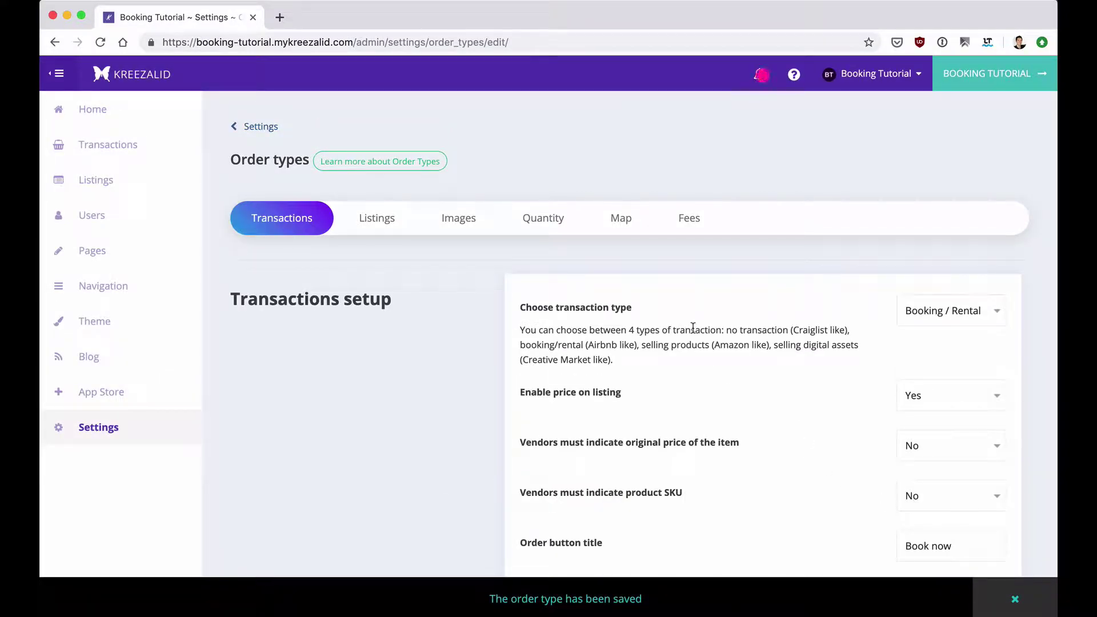
In the order type's map configuration, set both "Display location field" and "Display Google Map" to Yes.
{"action": "left_click", "coordinate": [620, 225]}
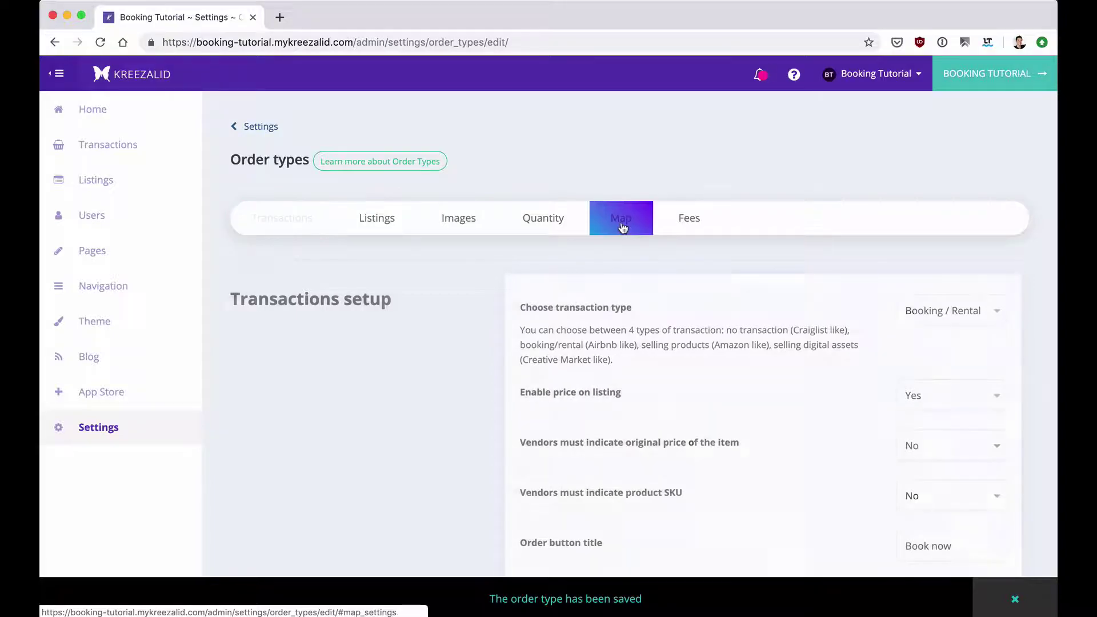
{"action": "scroll", "coordinate": [656, 308], "scroll_direction": "down", "scroll_amount": 2}
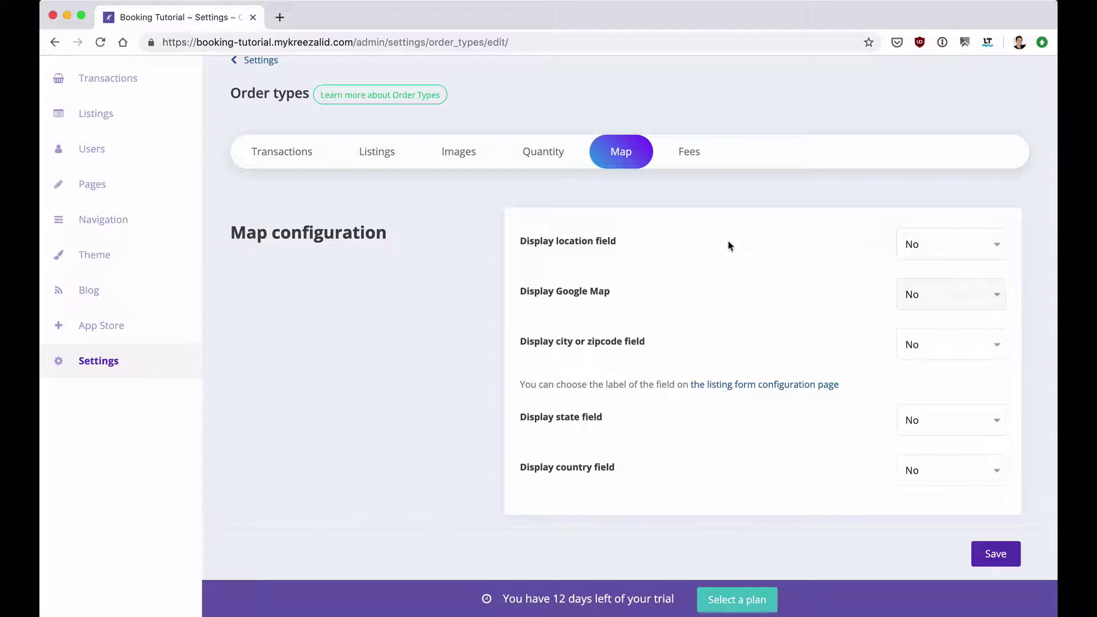
{"action": "left_click", "coordinate": [925, 245]}
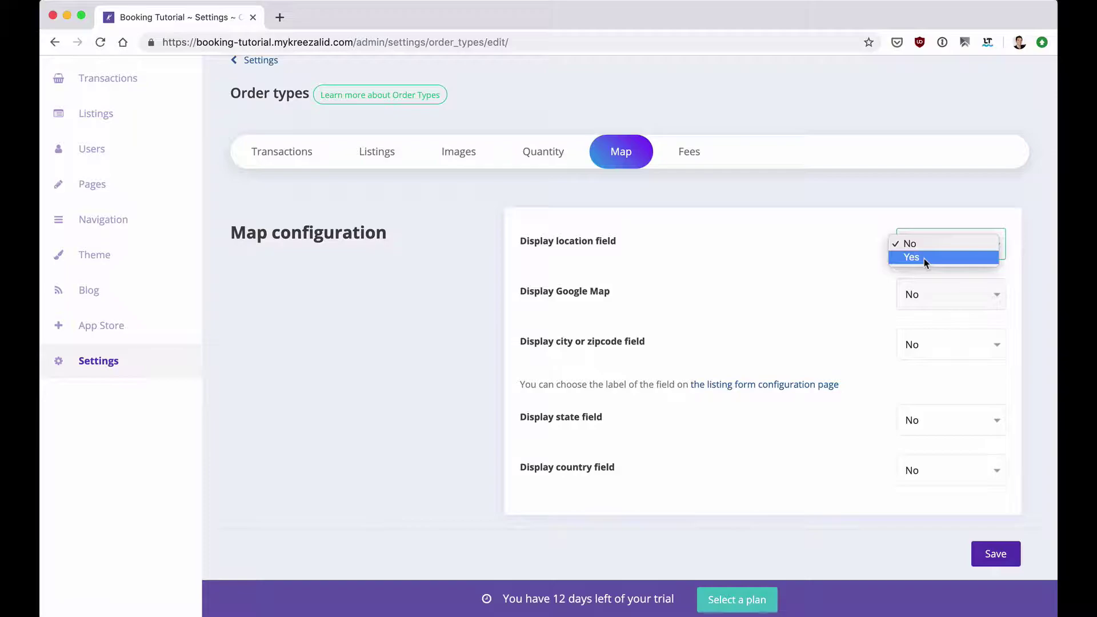
{"action": "left_click", "coordinate": [924, 258]}
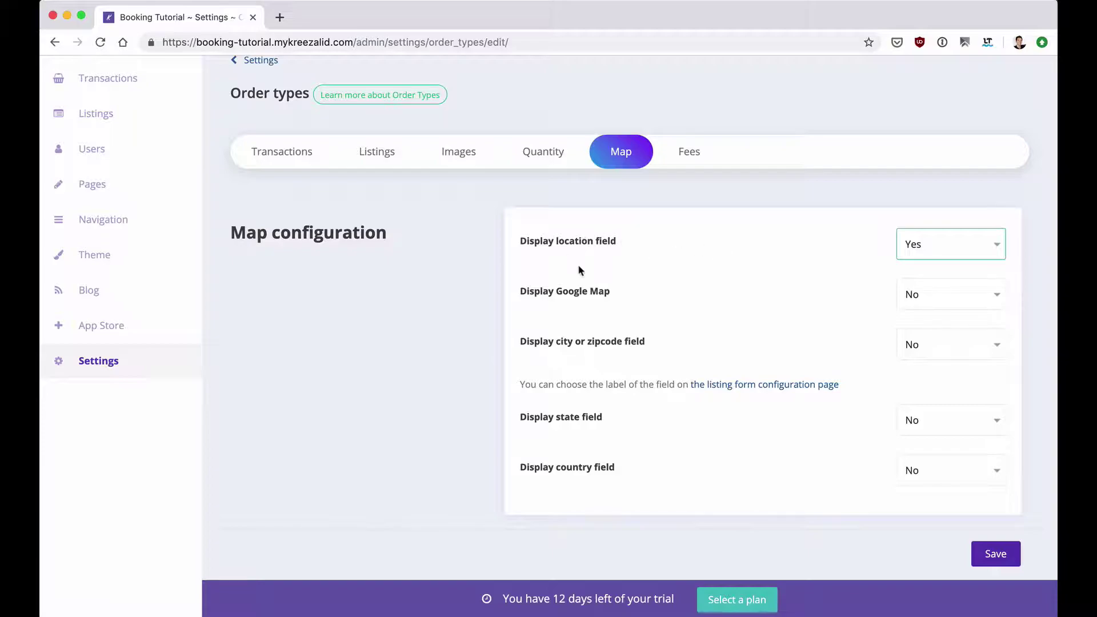
{"action": "left_click", "coordinate": [938, 293]}
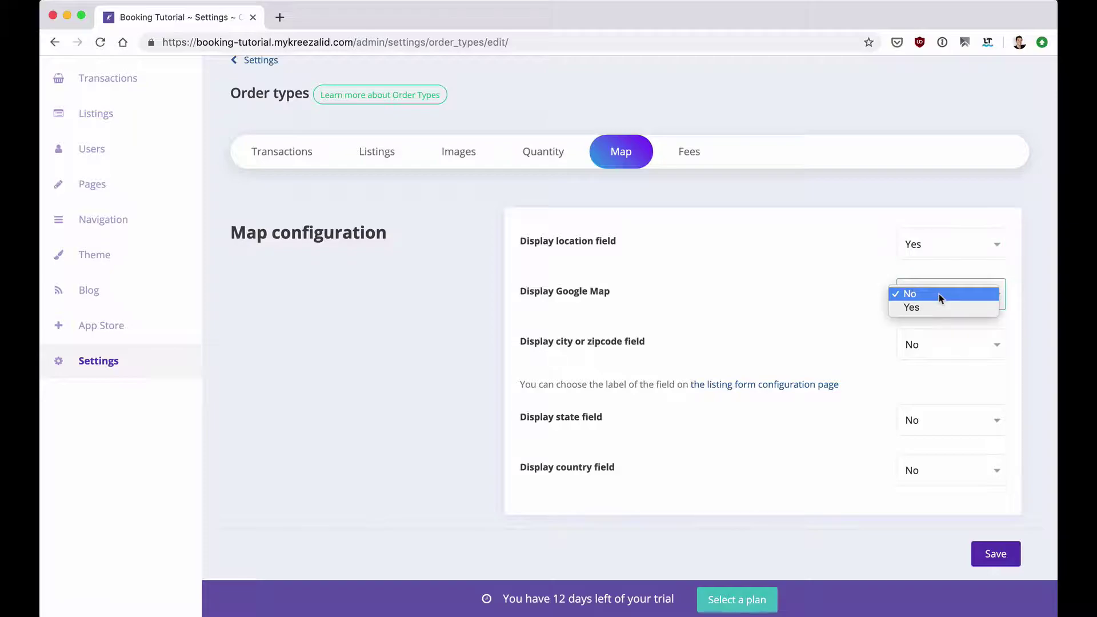
{"action": "left_click", "coordinate": [908, 307]}
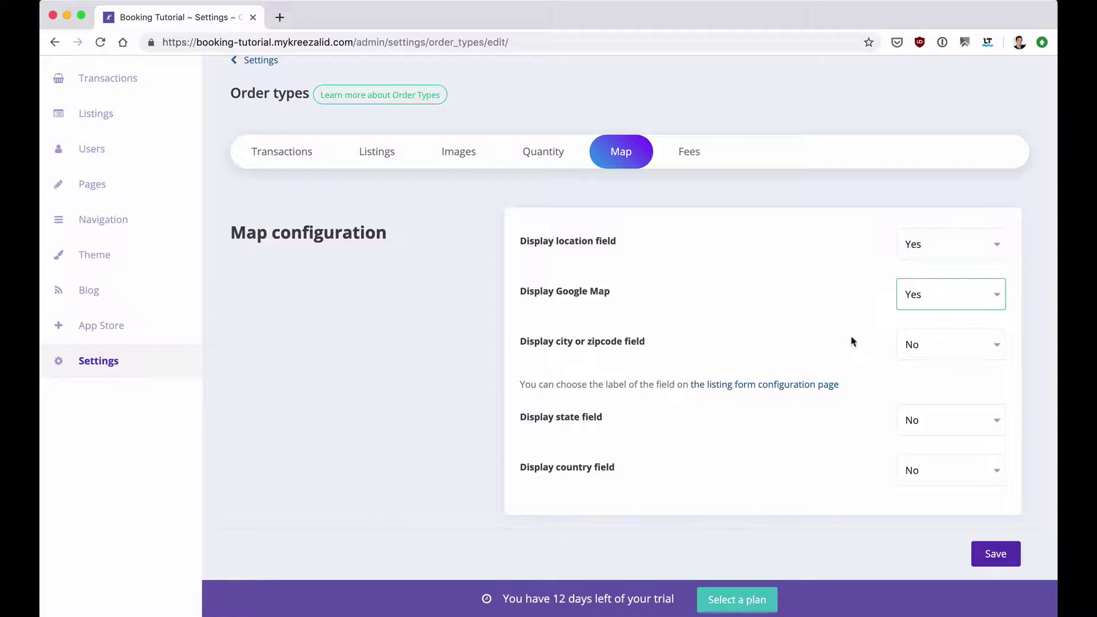
Set "Display city or zipcode field" to Yes and save the map configuration.
{"action": "left_click", "coordinate": [931, 351]}
{"action": "left_click", "coordinate": [928, 358]}
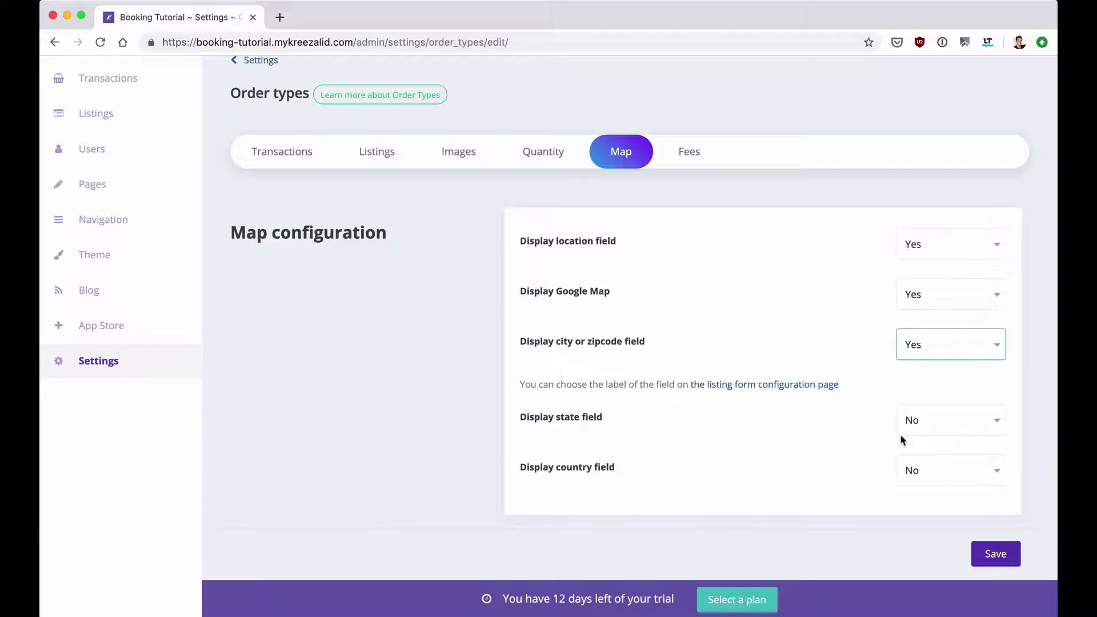
{"action": "left_click", "coordinate": [995, 558]}
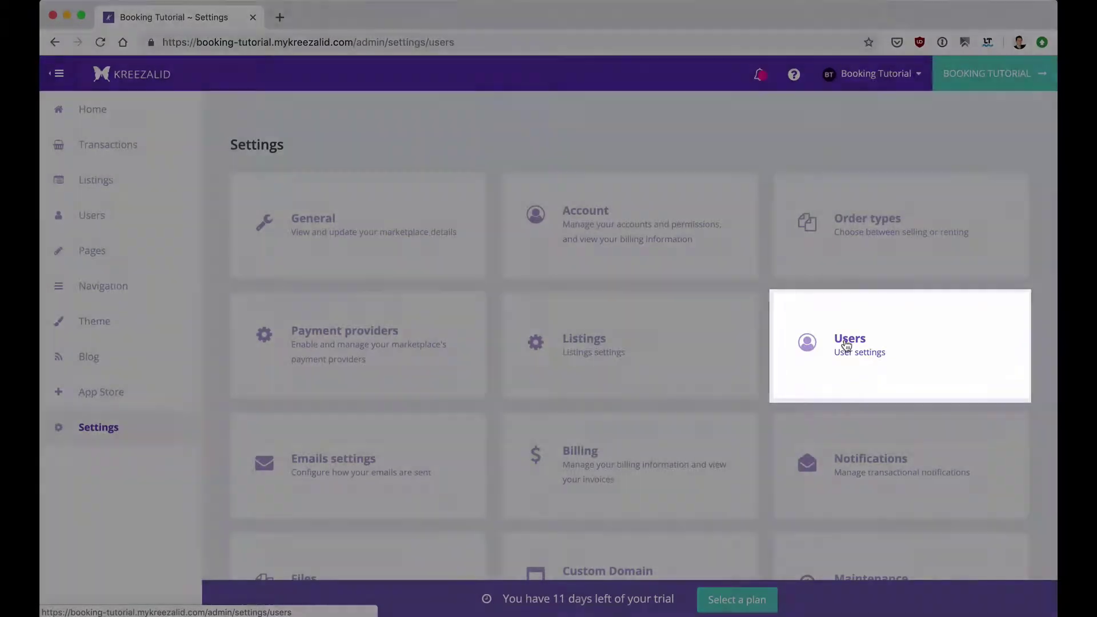
In the user settings, start a new user group and title it "Host".
{"action": "left_click", "coordinate": [846, 344]}
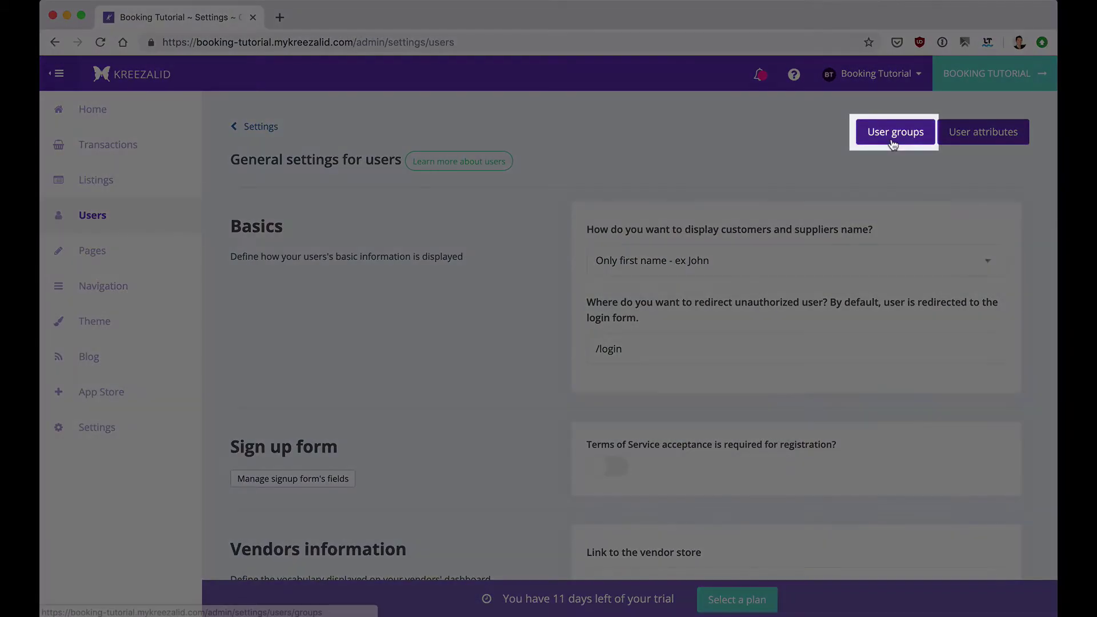
{"action": "left_click", "coordinate": [891, 141]}
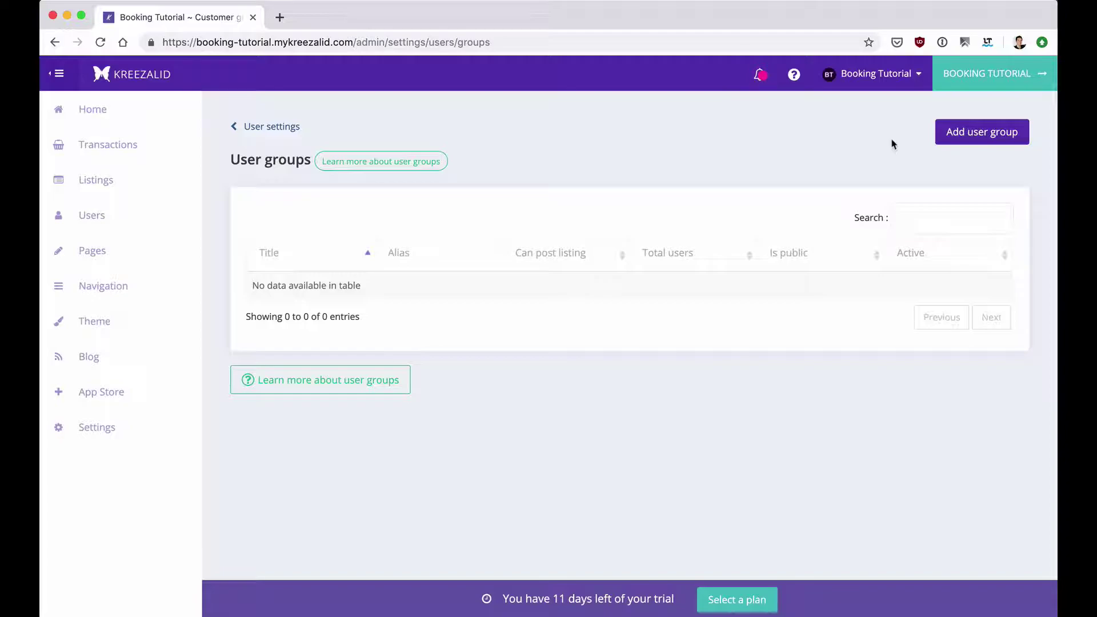
{"action": "left_click", "coordinate": [991, 135]}
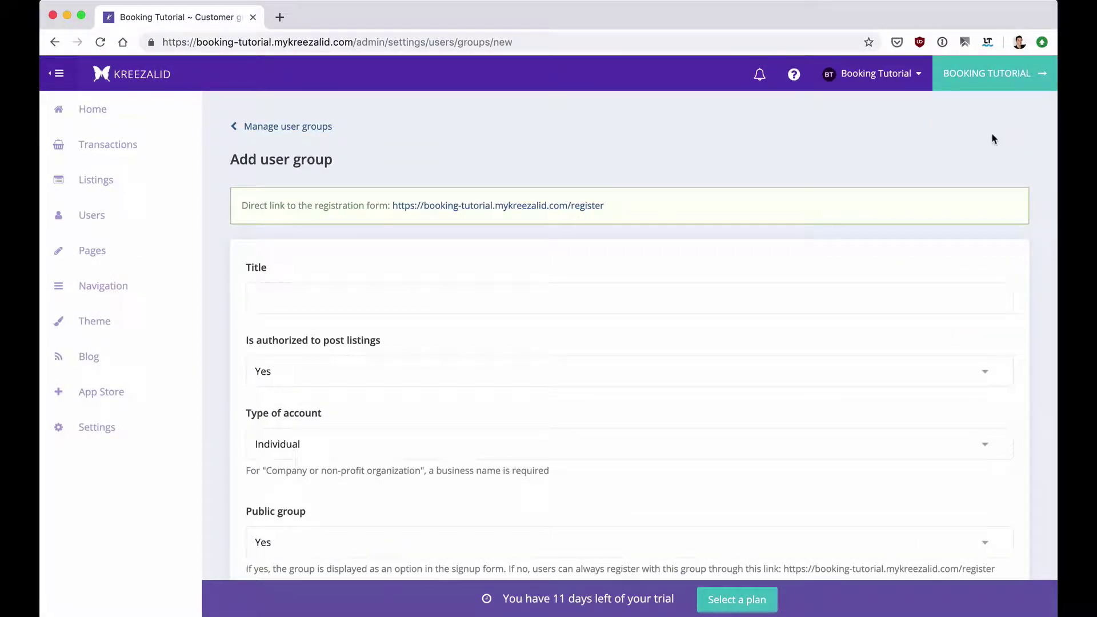
{"action": "left_click", "coordinate": [327, 297]}
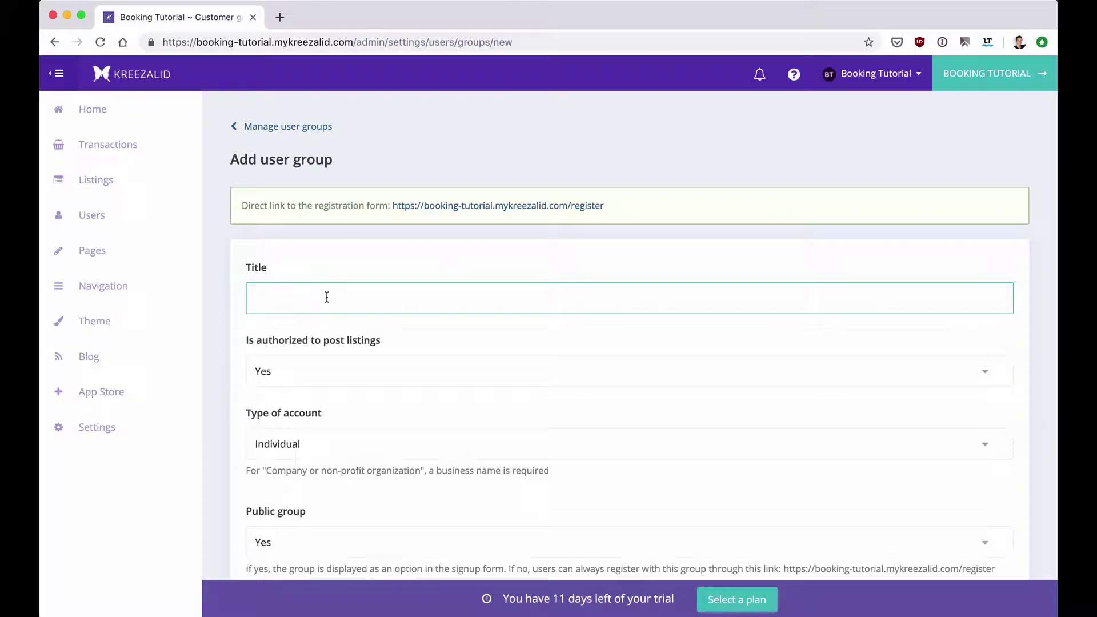
{"action": "type", "text": "Host"}
Authorize the Host group to post listings and keep its account type as Individual.
{"action": "scroll", "coordinate": [312, 375], "scroll_direction": "down", "scroll_amount": 1}
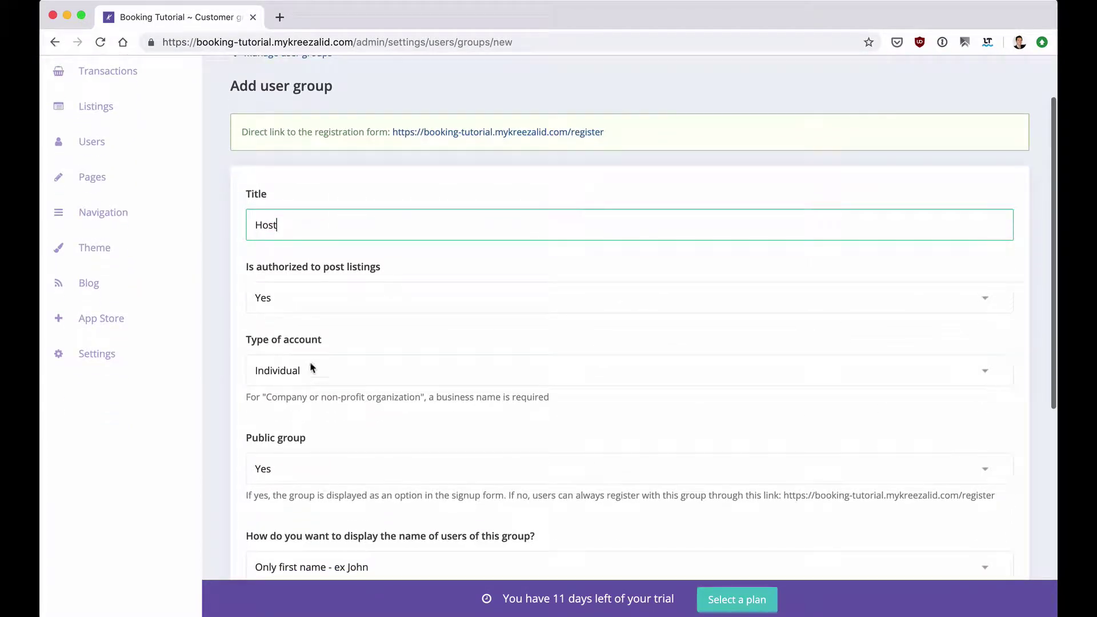
{"action": "left_click", "coordinate": [302, 297]}
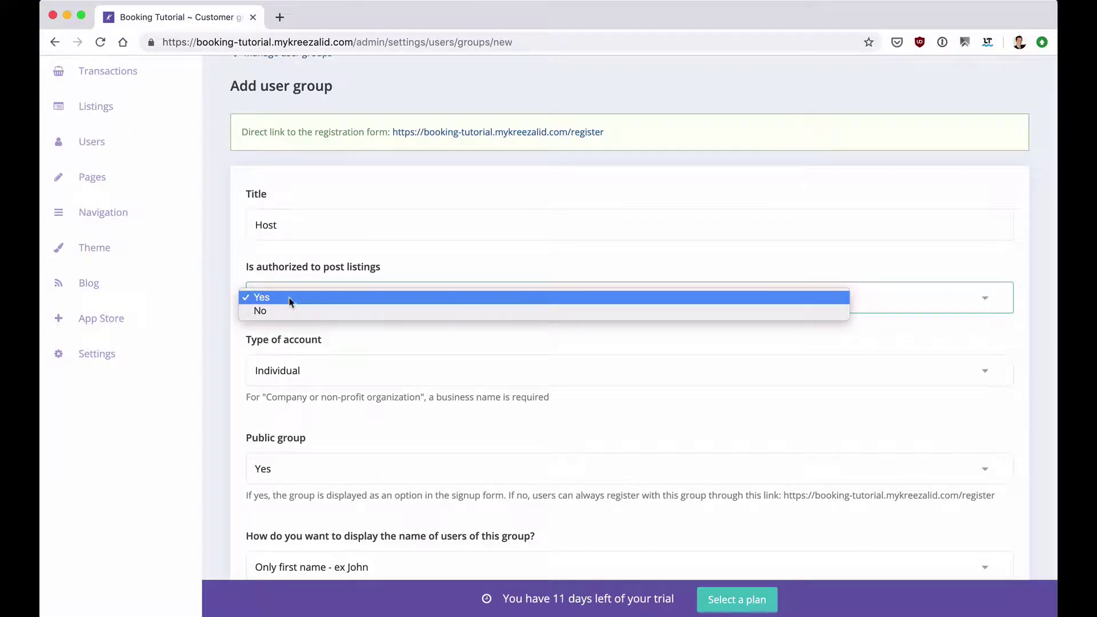
{"action": "left_click", "coordinate": [294, 291]}
{"action": "scroll", "coordinate": [295, 383], "scroll_direction": "down", "scroll_amount": 1}
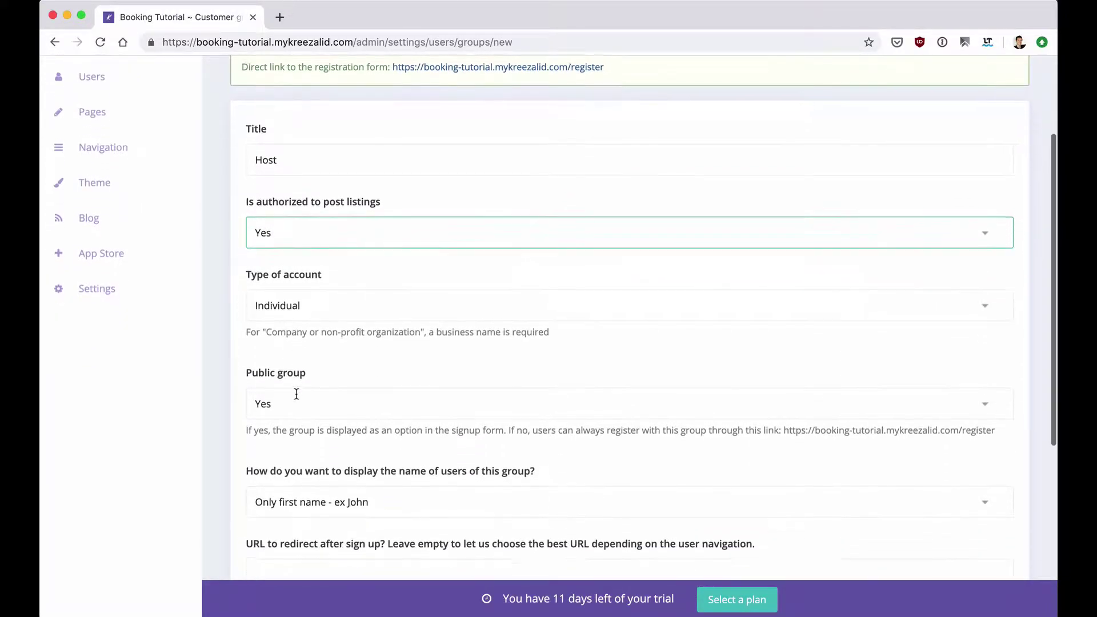
{"action": "left_click", "coordinate": [294, 313]}
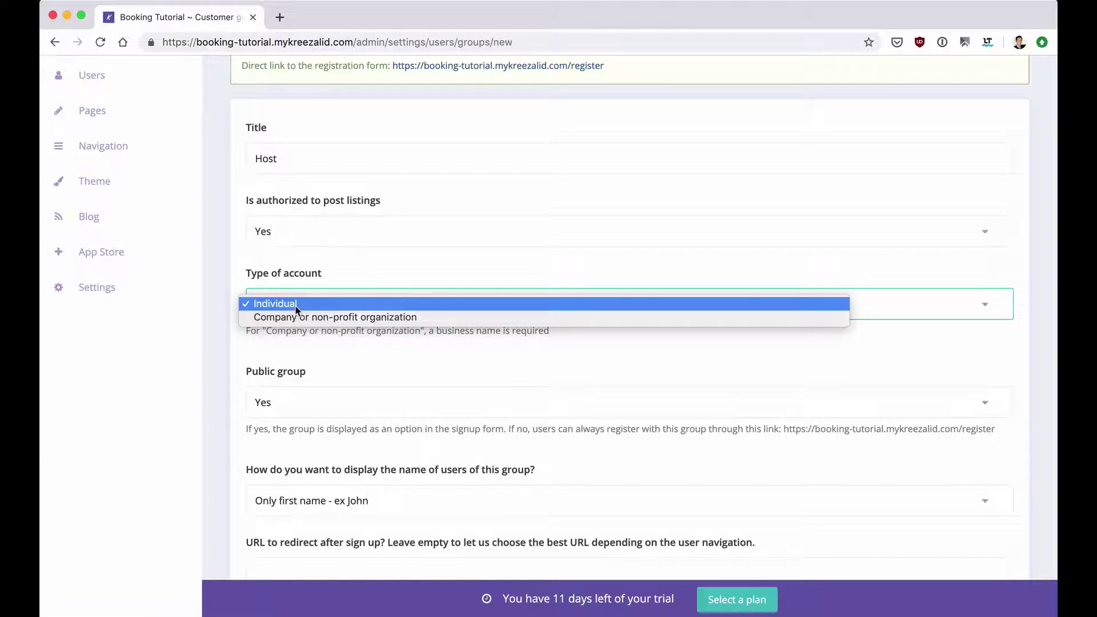
{"action": "left_click", "coordinate": [300, 306]}
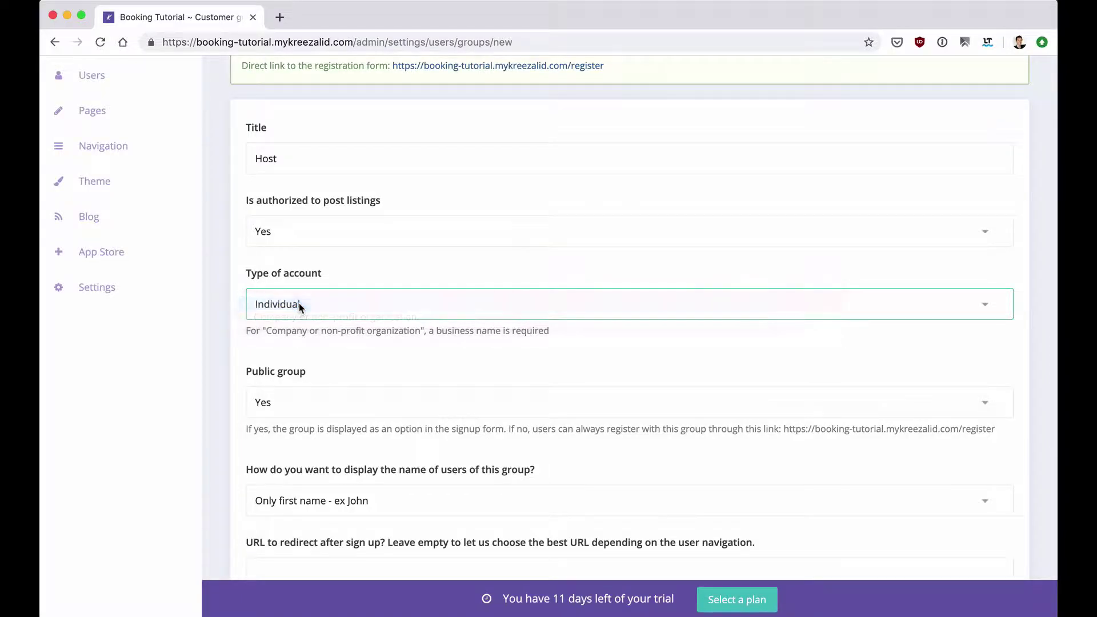
Set the Host group's "Public group" option to No and its user name display to "Username or nickname".
{"action": "scroll", "coordinate": [304, 398], "scroll_direction": "down", "scroll_amount": 1}
{"action": "scroll", "coordinate": [304, 403], "scroll_direction": "down", "scroll_amount": 2}
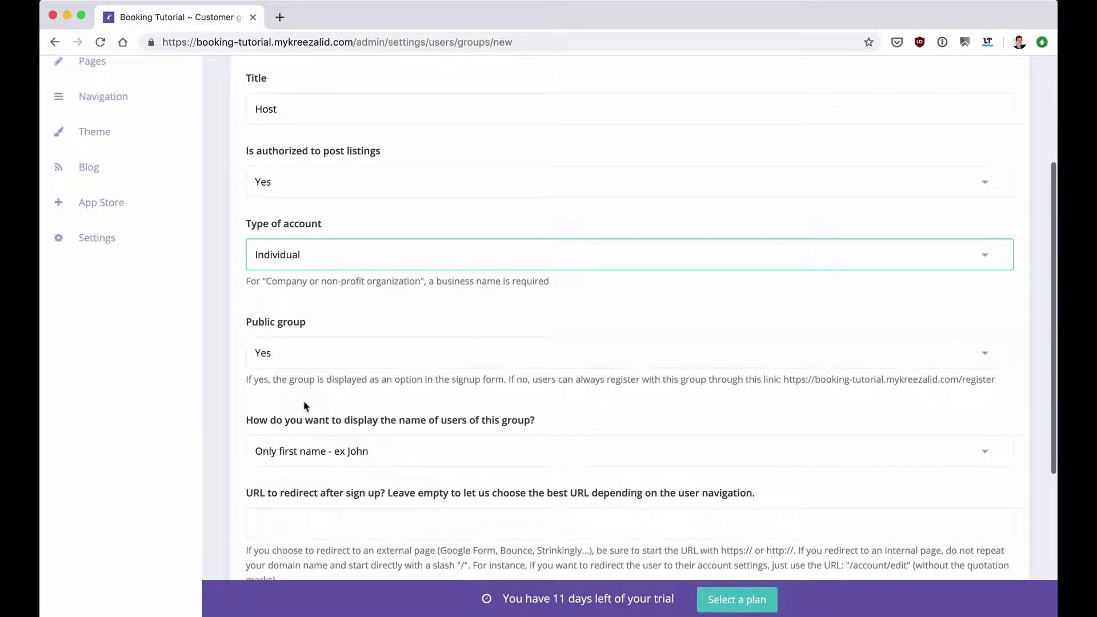
{"action": "scroll", "coordinate": [303, 367], "scroll_direction": "down", "scroll_amount": 1}
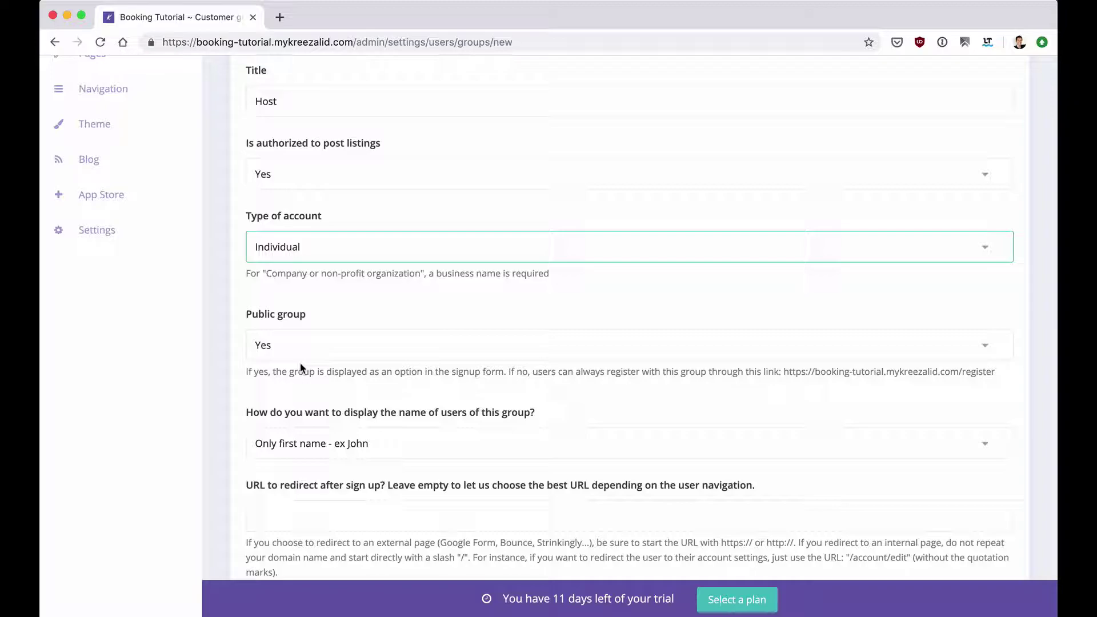
{"action": "left_click", "coordinate": [299, 344]}
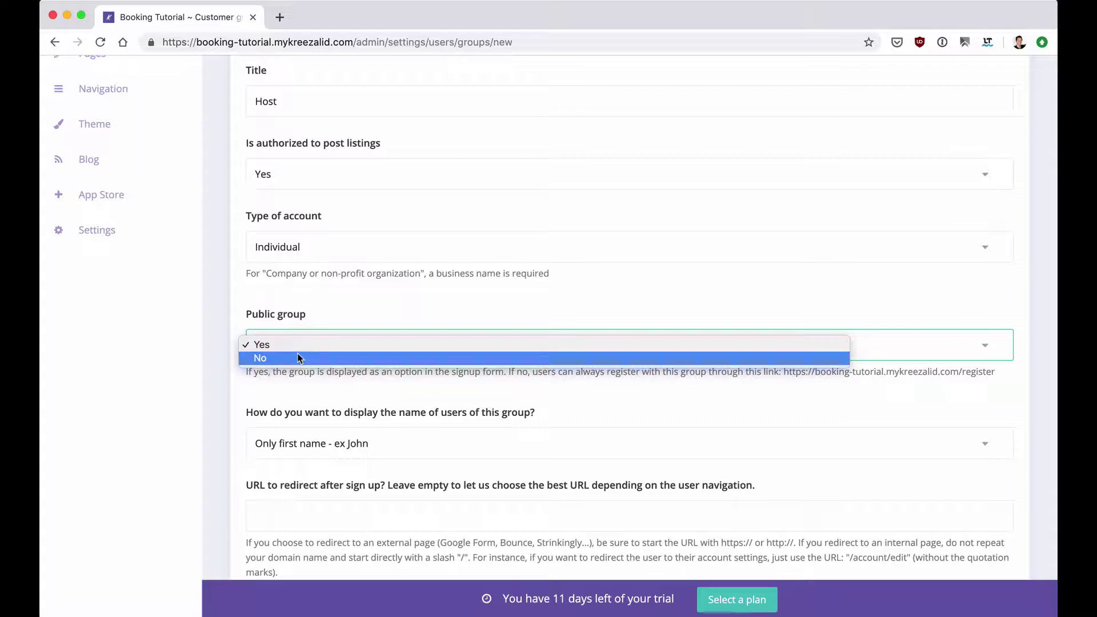
{"action": "left_click", "coordinate": [298, 357]}
{"action": "scroll", "coordinate": [304, 383], "scroll_direction": "down", "scroll_amount": 3}
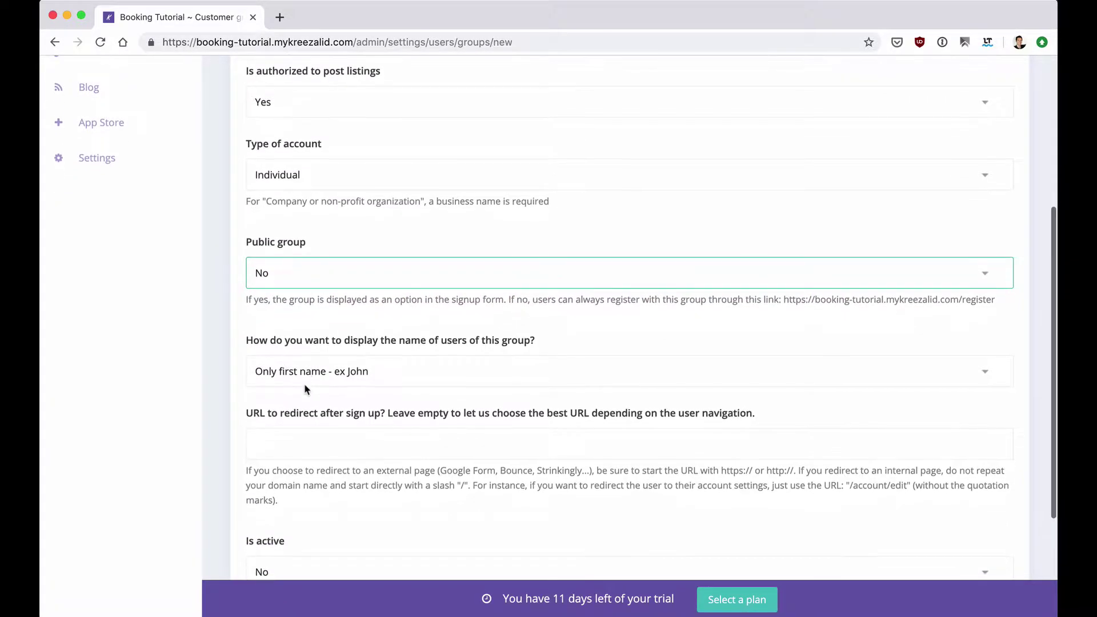
{"action": "left_click", "coordinate": [305, 353]}
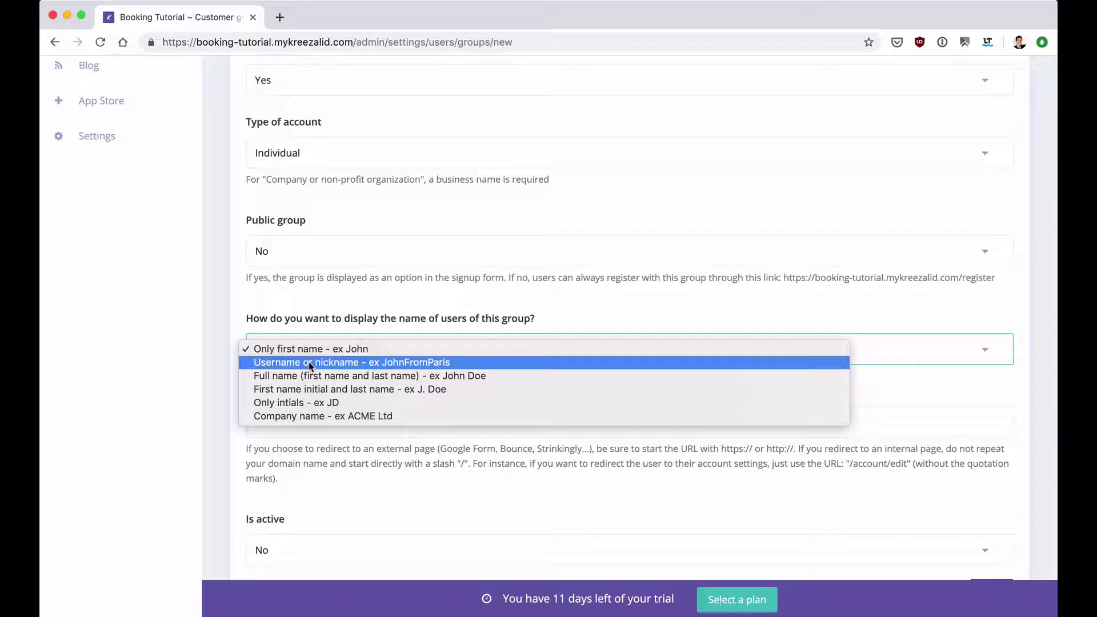
{"action": "left_click", "coordinate": [311, 364]}
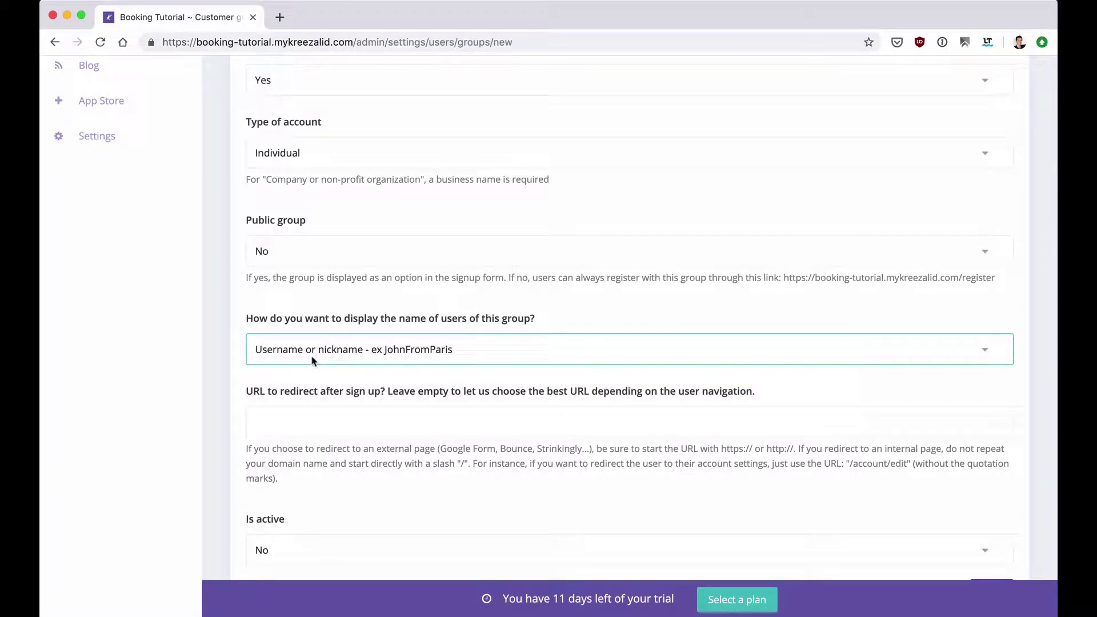
Set the Host group's redirect URL after sign up to "/listing/new".
{"action": "left_click", "coordinate": [297, 418]}
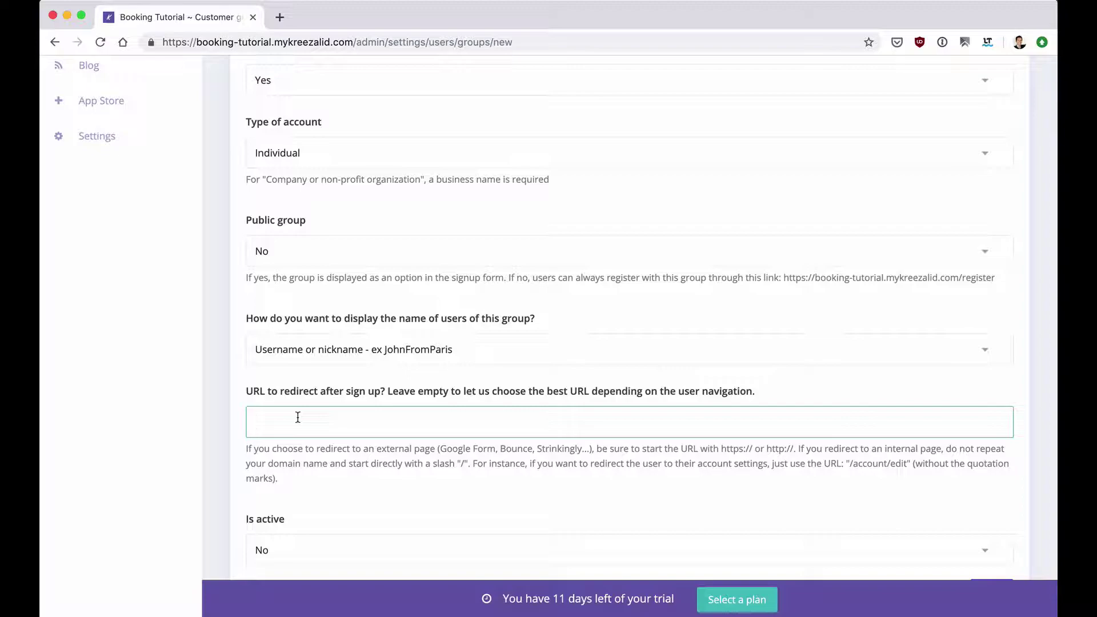
{"action": "type", "text": "/listing/new"}
{"action": "scroll", "coordinate": [333, 432], "scroll_direction": "down", "scroll_amount": 2}
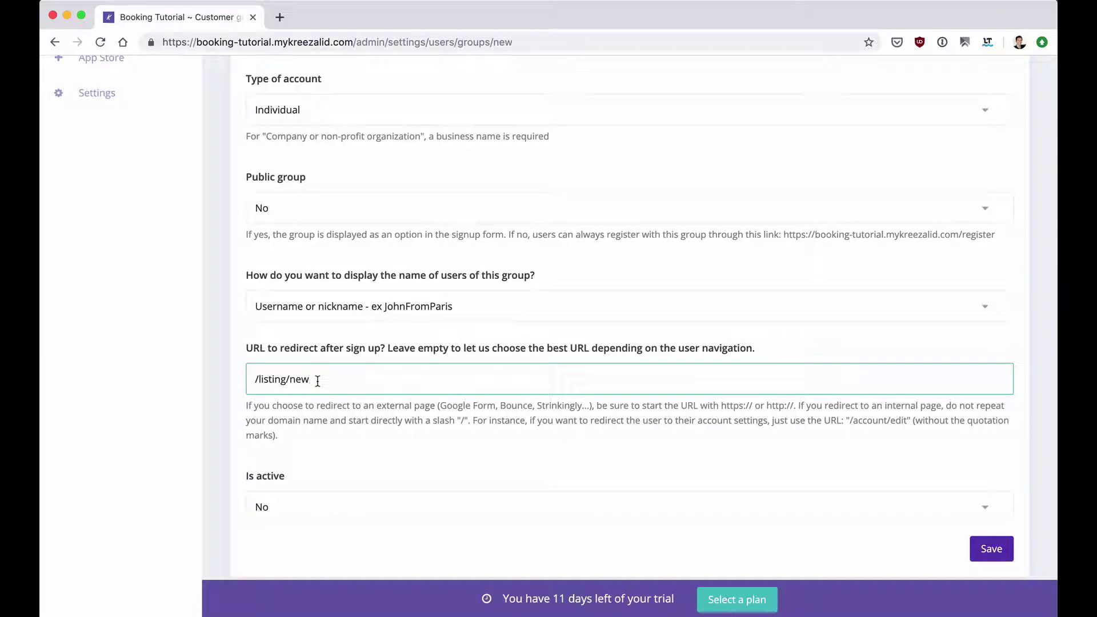
{"action": "scroll", "coordinate": [321, 377], "scroll_direction": "down", "scroll_amount": 1}
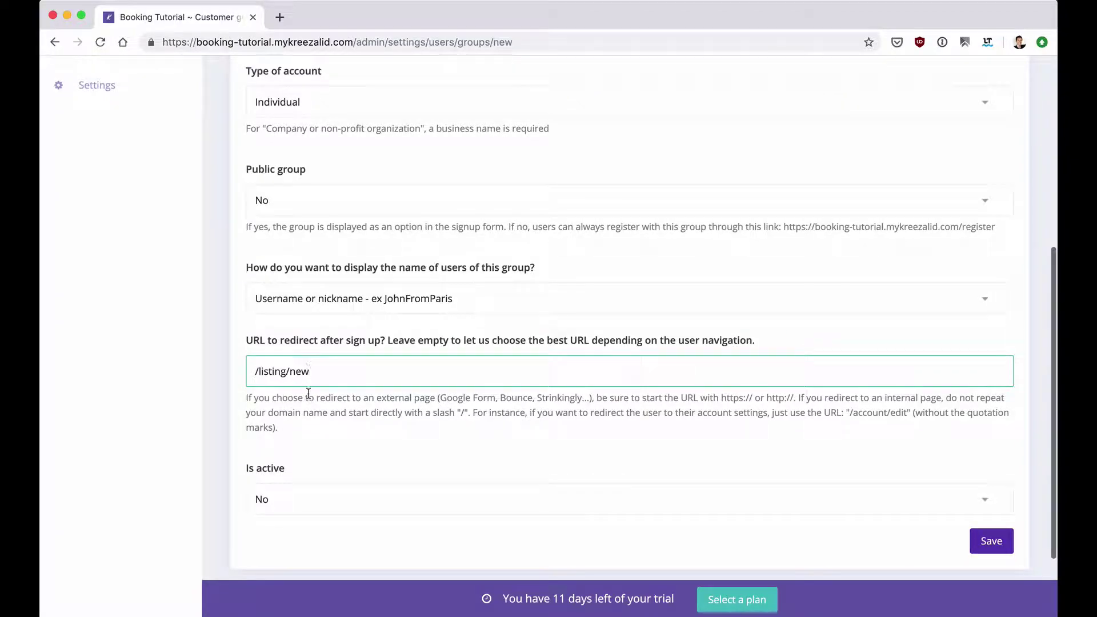
{"action": "left_click_drag", "start_coordinate": [325, 374], "coordinate": [229, 365]}
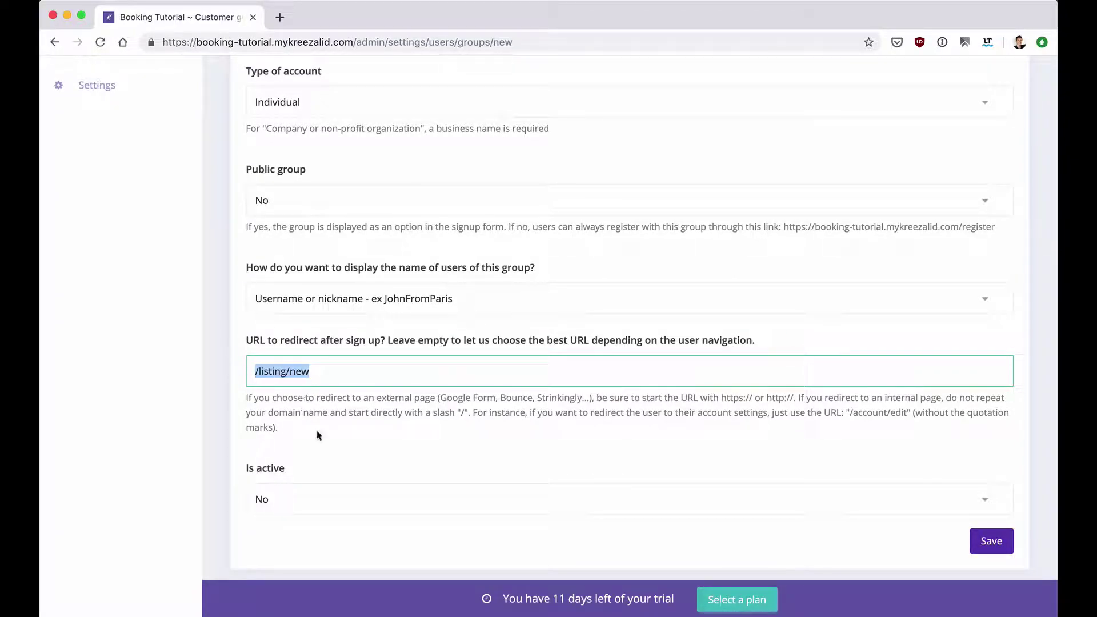
{"action": "scroll", "coordinate": [317, 435], "scroll_direction": "down", "scroll_amount": 3}
{"action": "left_click_drag", "start_coordinate": [313, 343], "coordinate": [269, 338]}
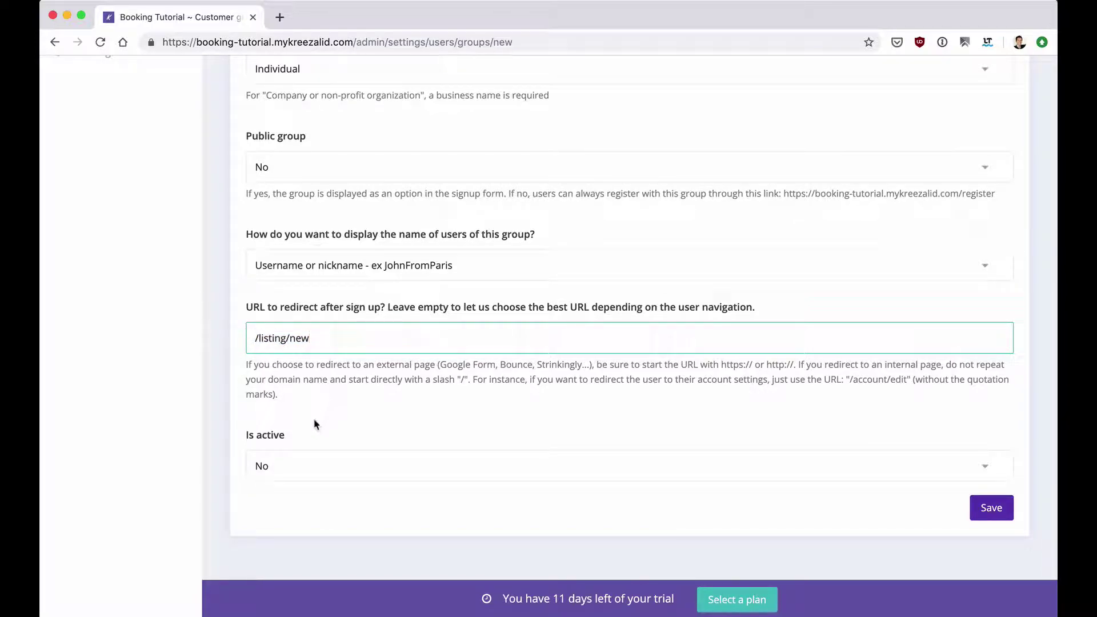
Set the Host group's "Is active" option to Yes and save the group.
{"action": "scroll", "coordinate": [314, 437], "scroll_direction": "down", "scroll_amount": 3}
{"action": "left_click", "coordinate": [312, 454]}
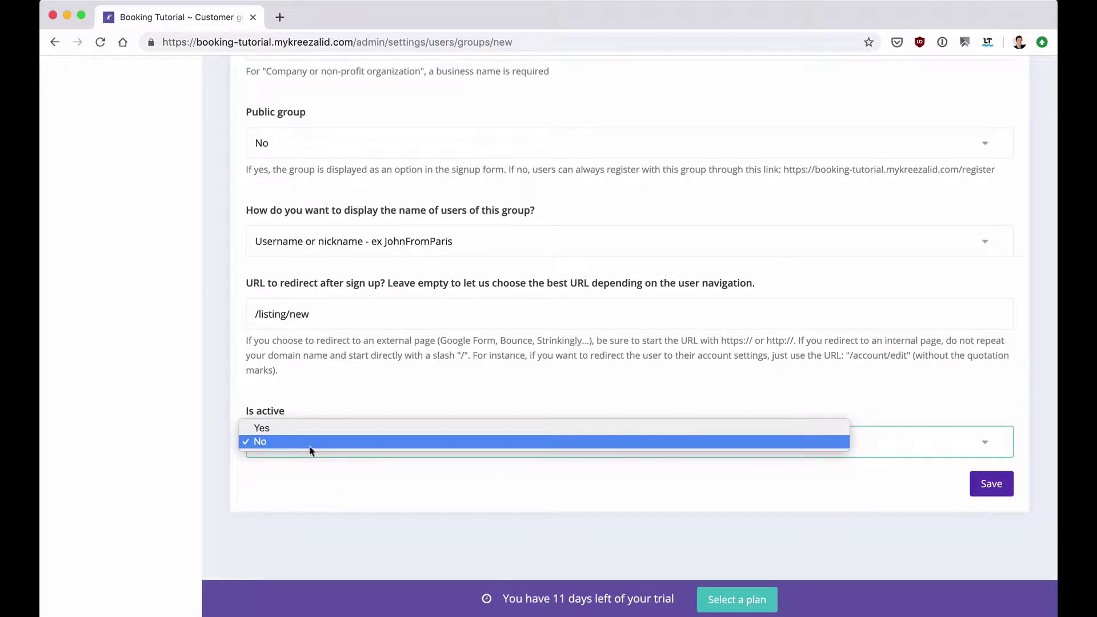
{"action": "left_click", "coordinate": [309, 432]}
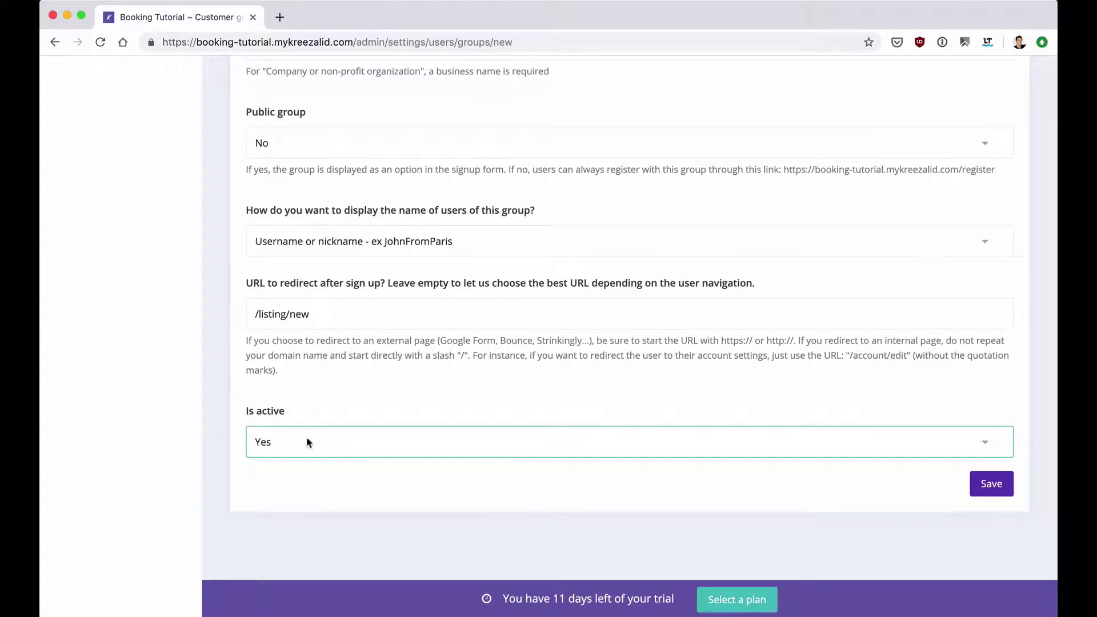
{"action": "left_click", "coordinate": [989, 487]}
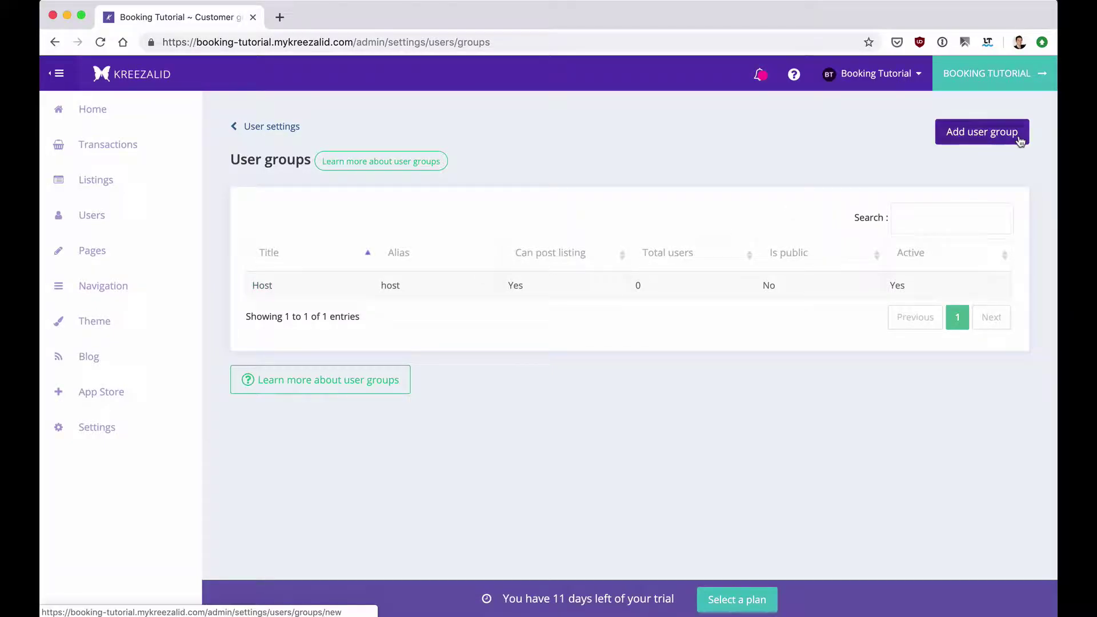
Add another user group titled "Traveler" and set its authorization to post listings to No.
{"action": "left_click", "coordinate": [957, 142]}
{"action": "left_click", "coordinate": [268, 297]}
{"action": "type", "text": "Traveler"}
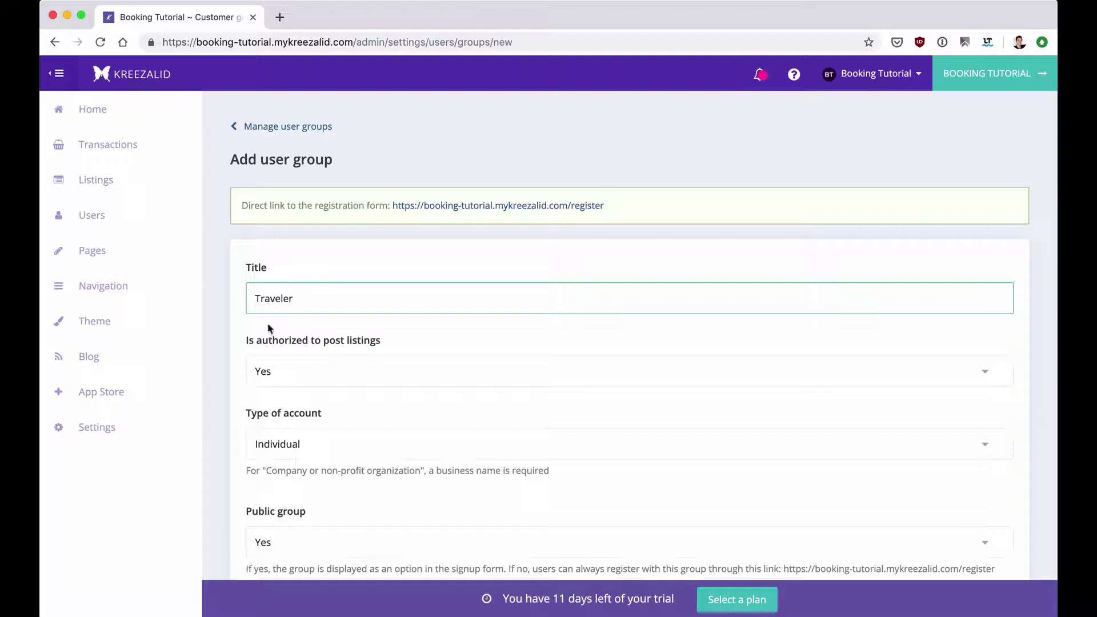
{"action": "scroll", "coordinate": [270, 330], "scroll_direction": "down", "scroll_amount": 1}
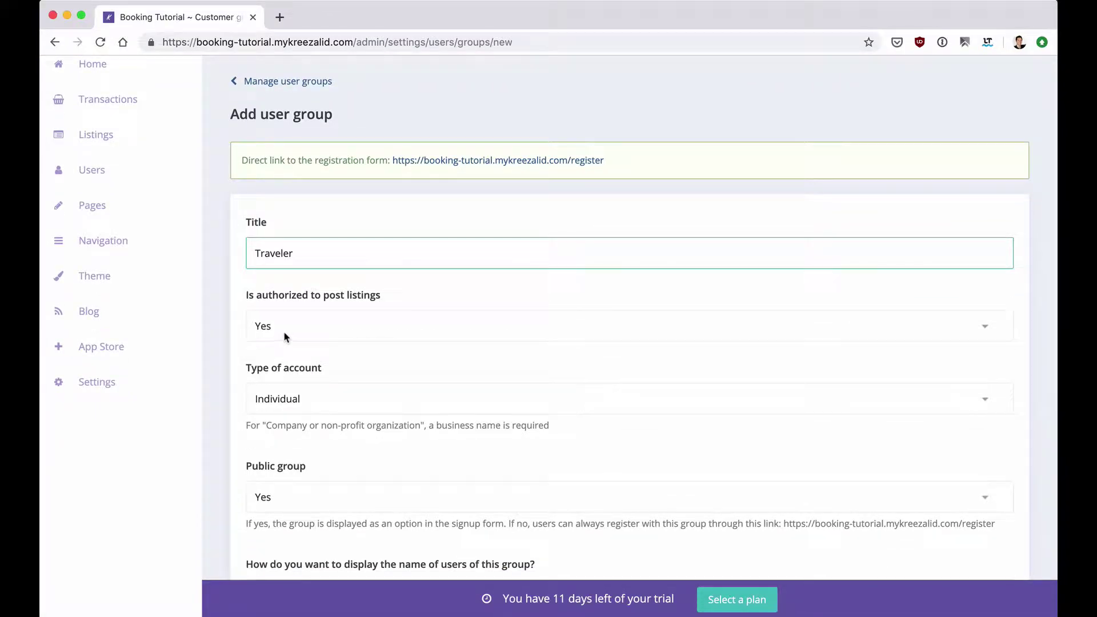
{"action": "left_click", "coordinate": [284, 333]}
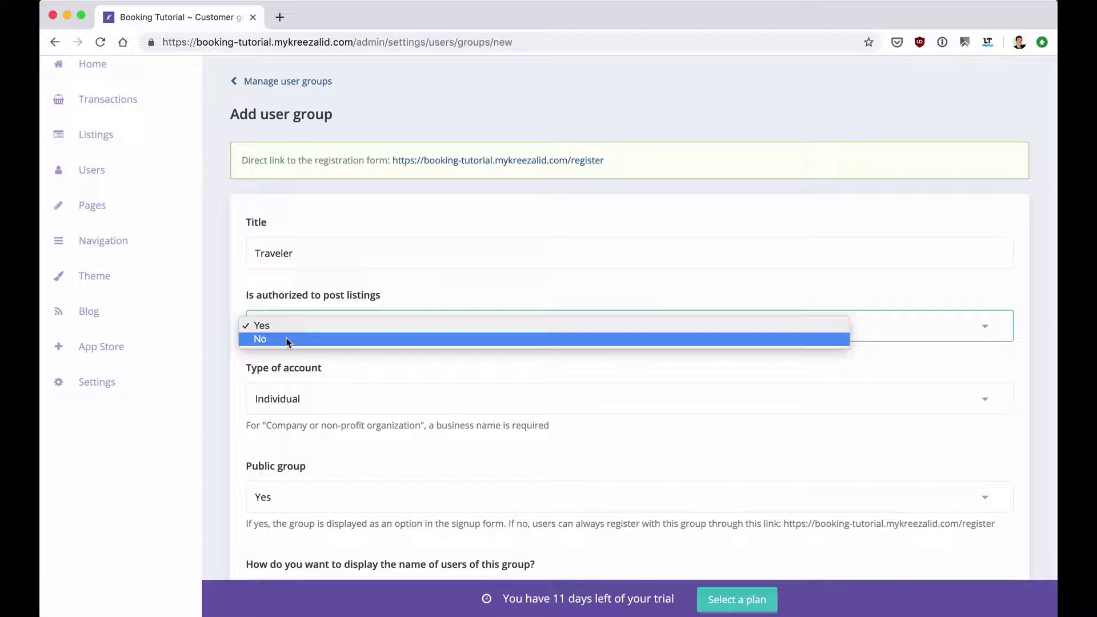
{"action": "left_click", "coordinate": [286, 341]}
Keep the Traveler group's account type as Individual and set "Public group" to No.
{"action": "scroll", "coordinate": [310, 388], "scroll_direction": "down", "scroll_amount": 2}
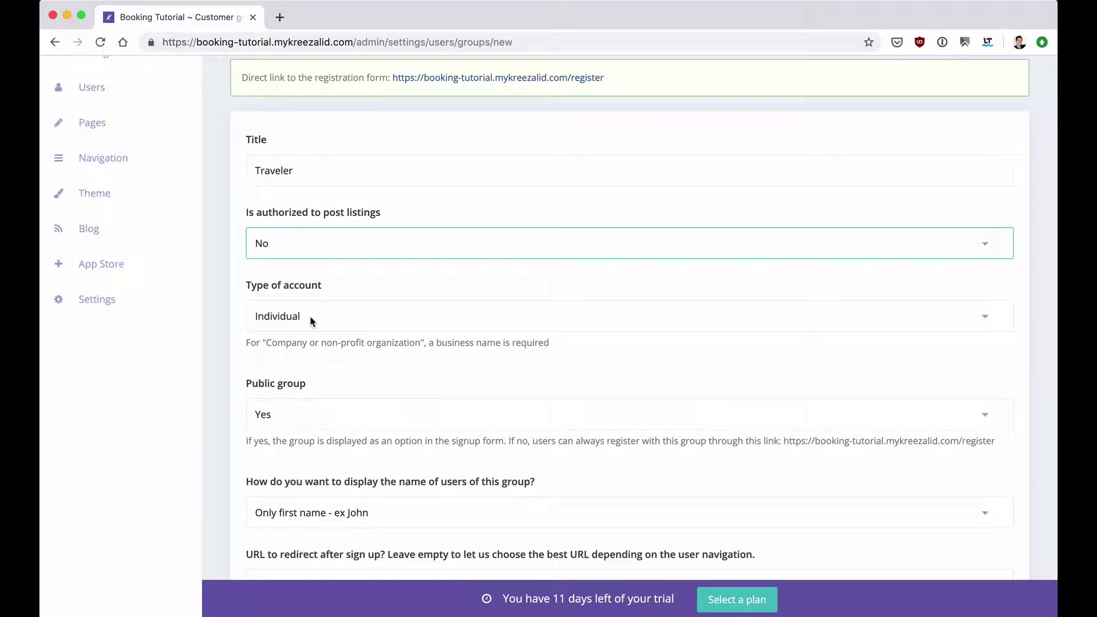
{"action": "left_click", "coordinate": [312, 322]}
{"action": "left_click", "coordinate": [312, 316]}
{"action": "scroll", "coordinate": [297, 411], "scroll_direction": "down", "scroll_amount": 2}
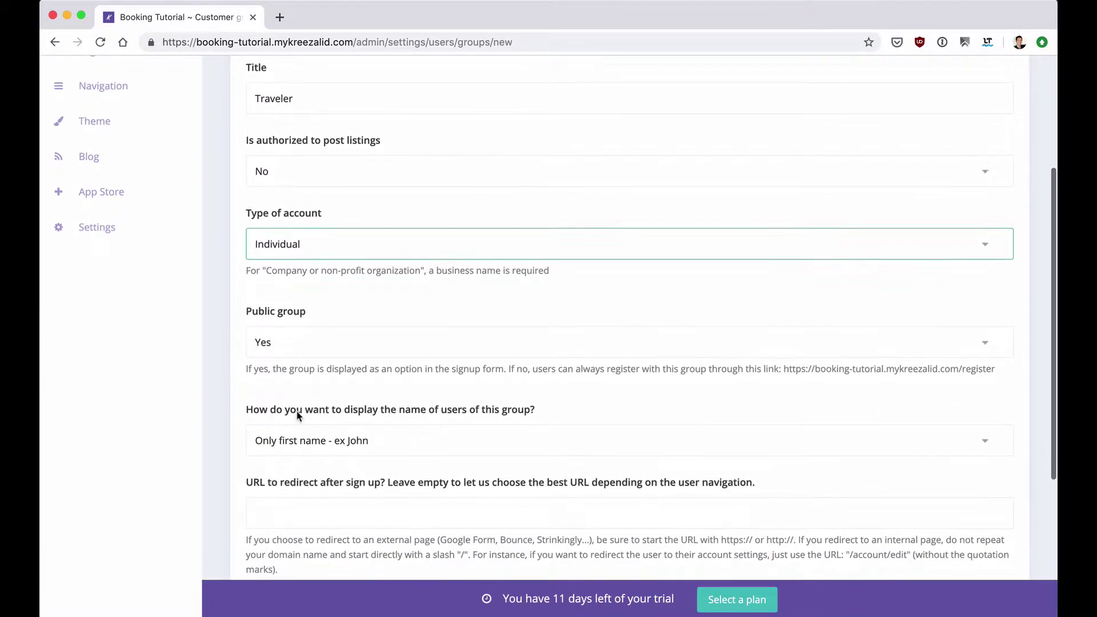
{"action": "left_click", "coordinate": [293, 341]}
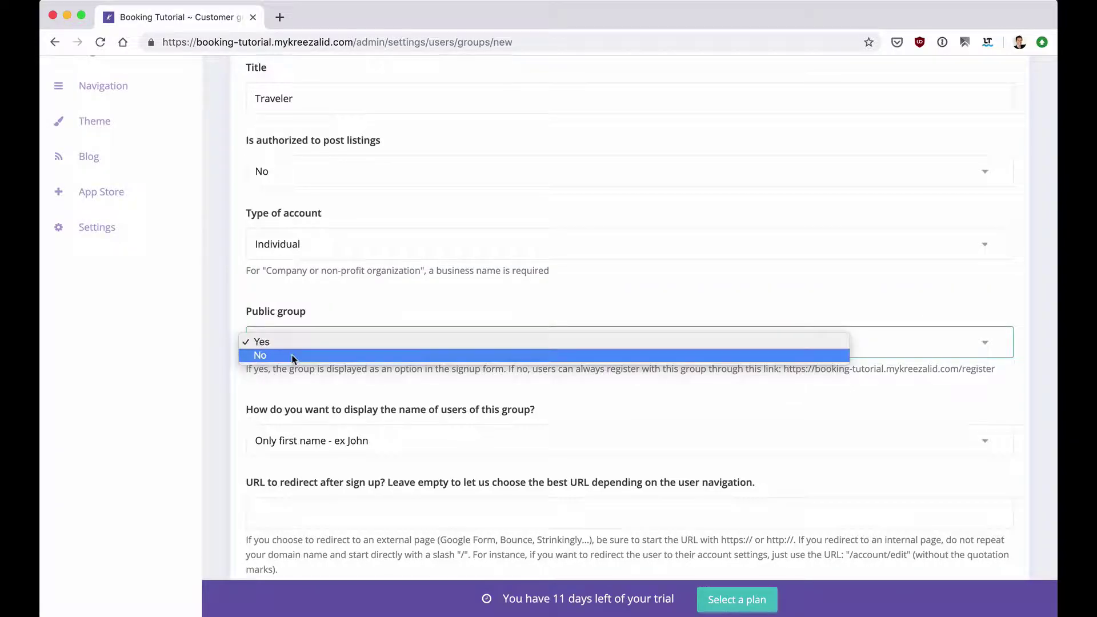
{"action": "left_click", "coordinate": [293, 357]}
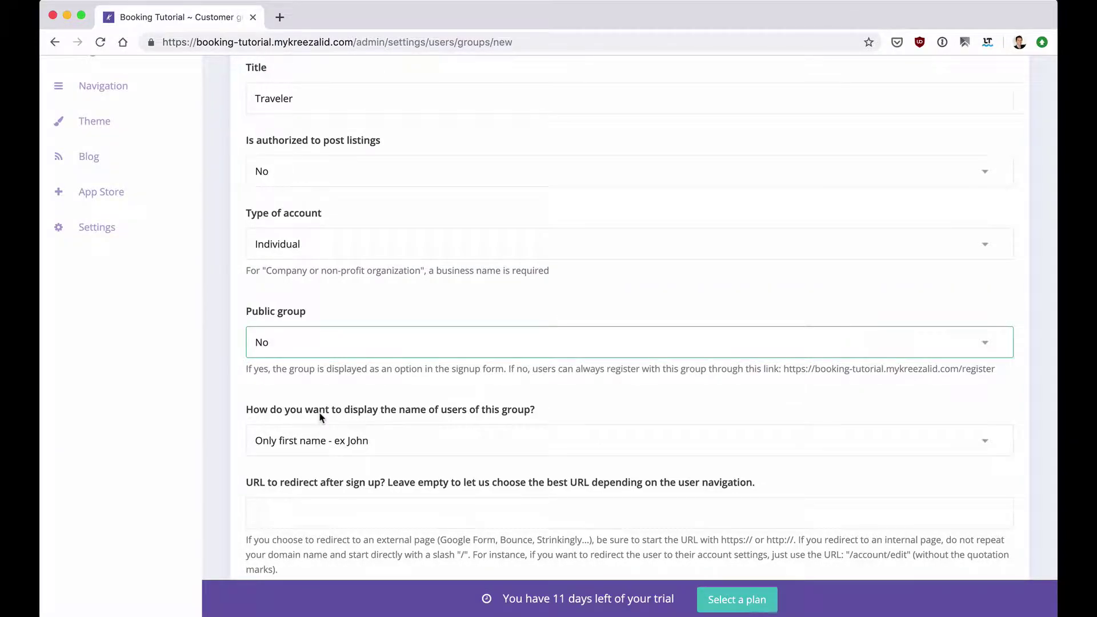
Set the Traveler group's name display to "Username or nickname" and its redirect URL after sign up to "/".
{"action": "scroll", "coordinate": [320, 417], "scroll_direction": "down", "scroll_amount": 3}
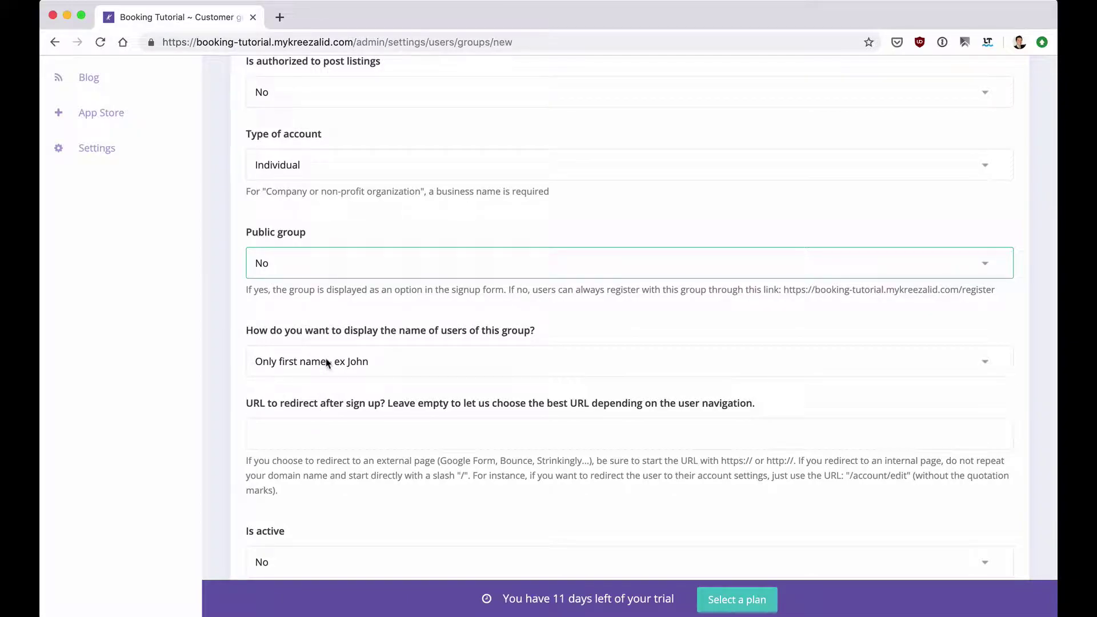
{"action": "left_click", "coordinate": [327, 363]}
{"action": "left_click", "coordinate": [324, 374]}
{"action": "left_click", "coordinate": [307, 432]}
{"action": "scroll", "coordinate": [307, 434], "scroll_direction": "down", "scroll_amount": 2}
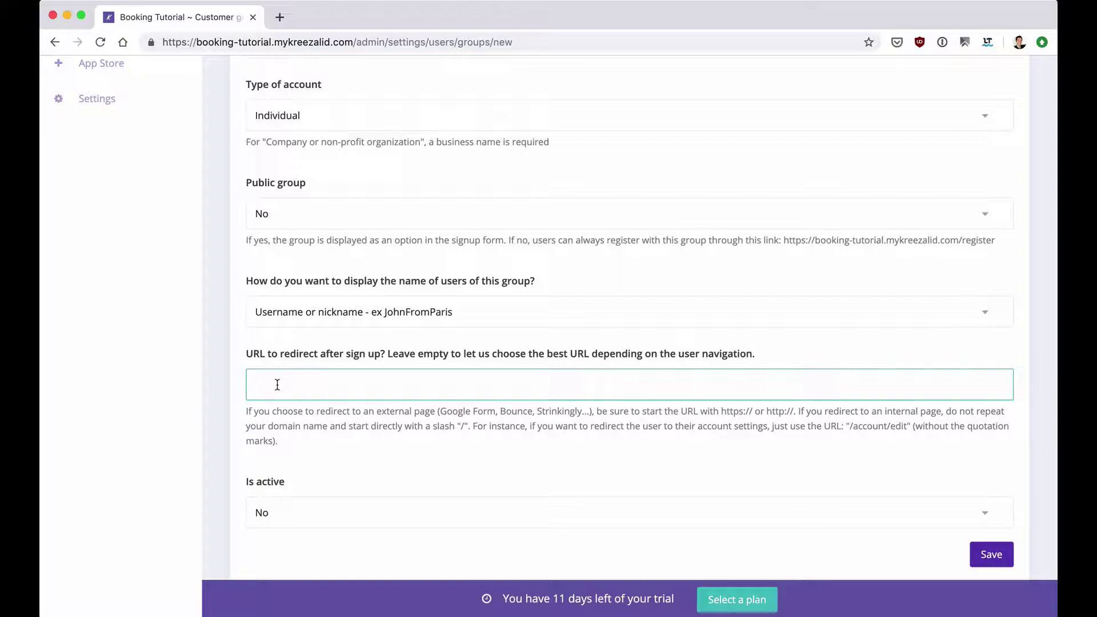
{"action": "type", "text": "/"}
Set the Traveler group's "Is active" option to Yes.
{"action": "scroll", "coordinate": [288, 421], "scroll_direction": "down", "scroll_amount": 2}
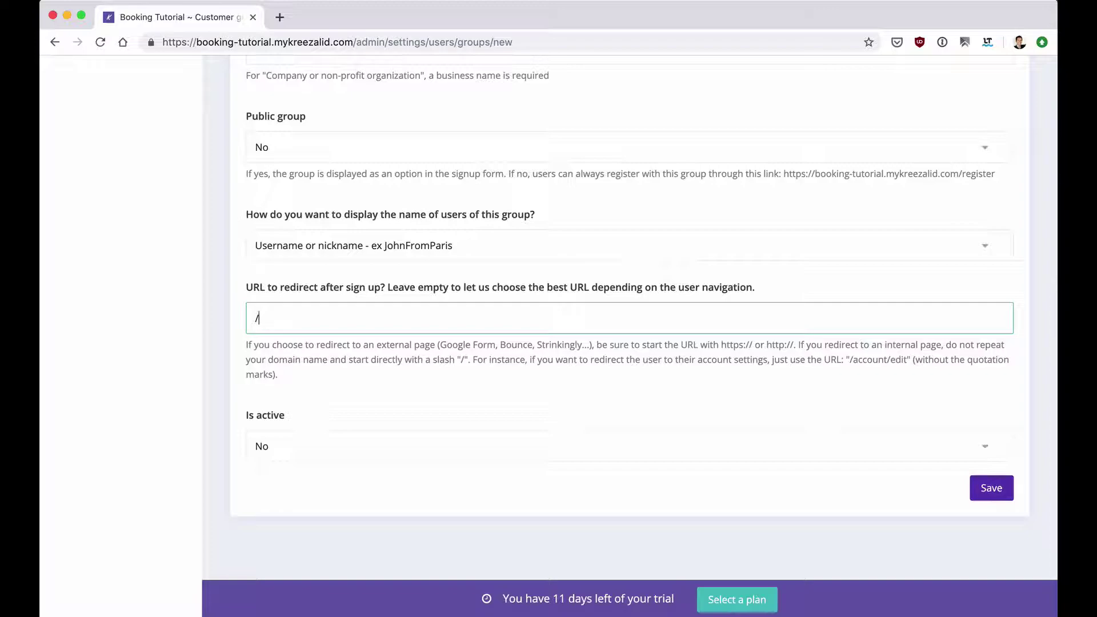
{"action": "left_click", "coordinate": [301, 441]}
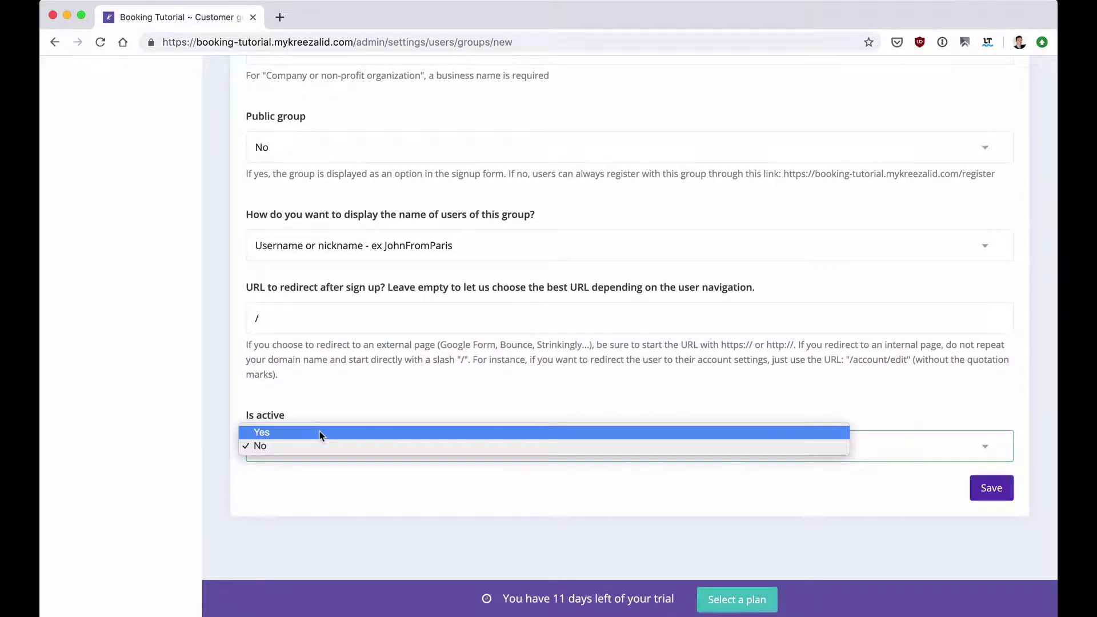
{"action": "left_click", "coordinate": [320, 432]}
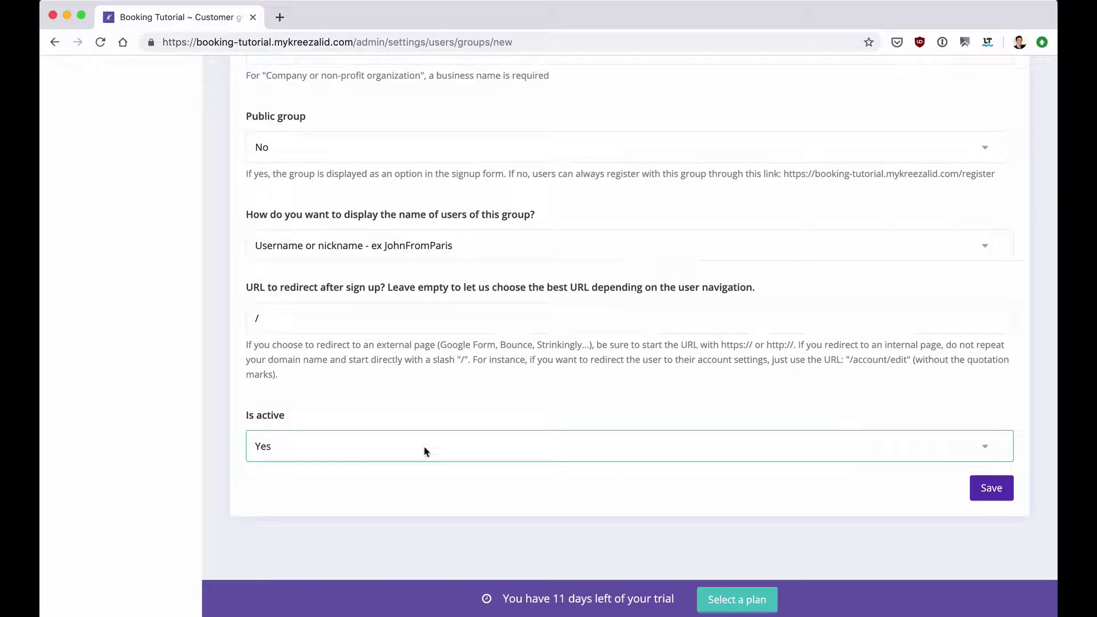
Save the Traveler user group and open the user attributes in the user settings.
{"action": "left_click", "coordinate": [1002, 490]}
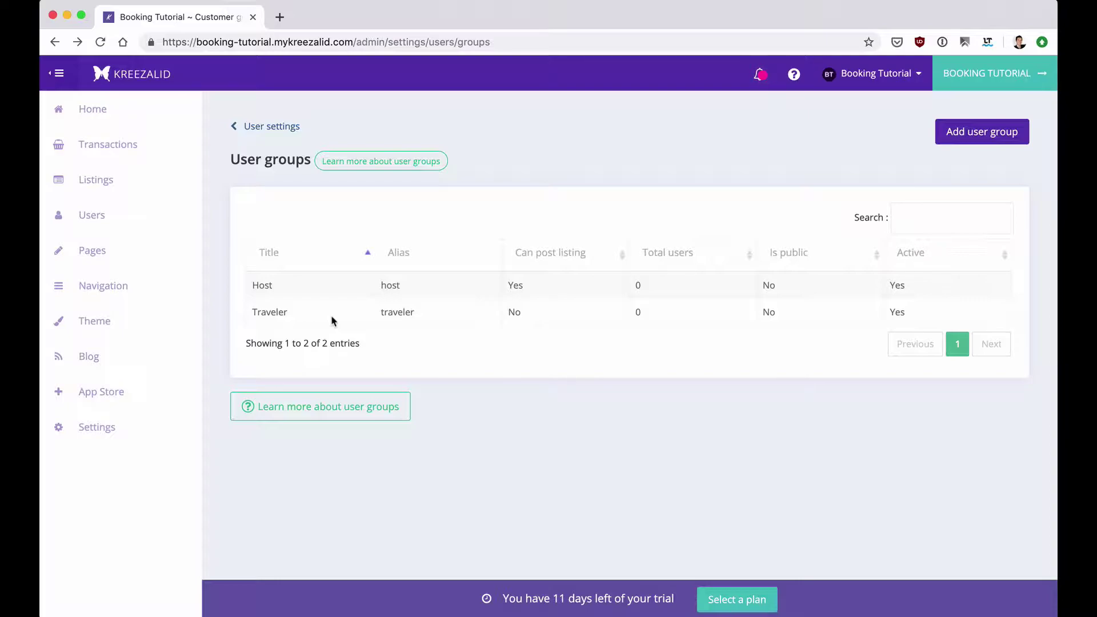
{"action": "left_click", "coordinate": [277, 127]}
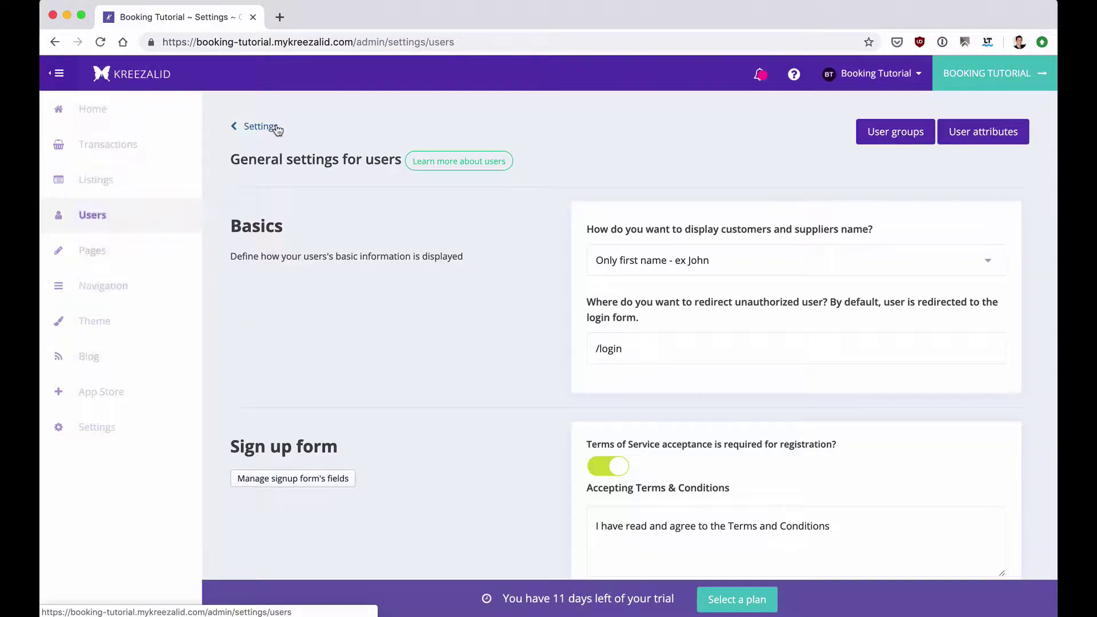
{"action": "left_click", "coordinate": [990, 139]}
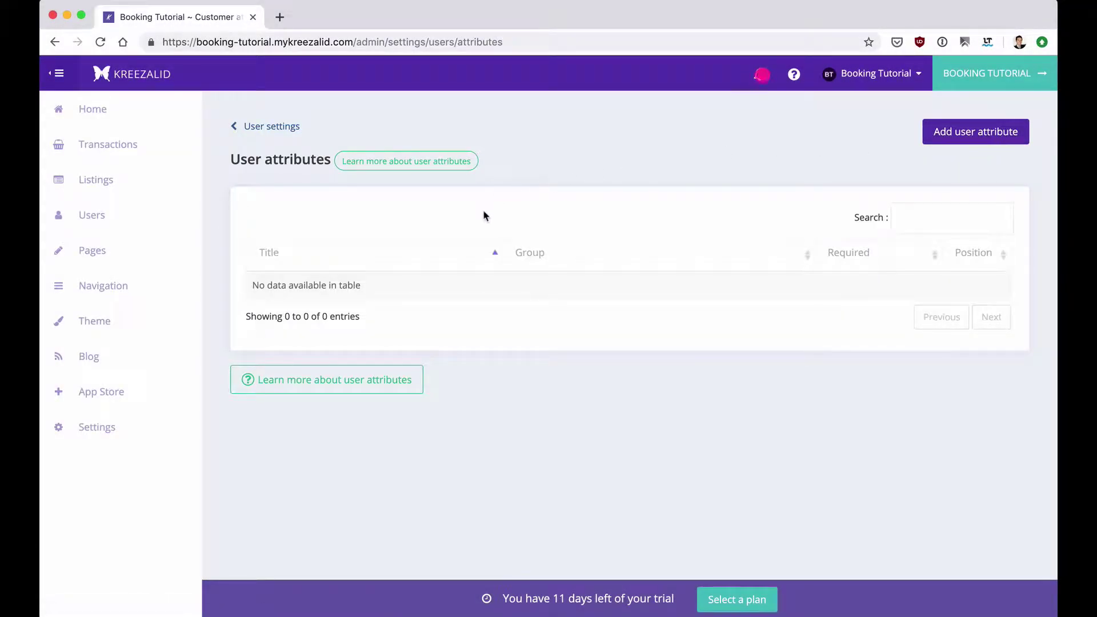
Add a user attribute titled "About me:" with the type Long text.
{"action": "left_click", "coordinate": [972, 135]}
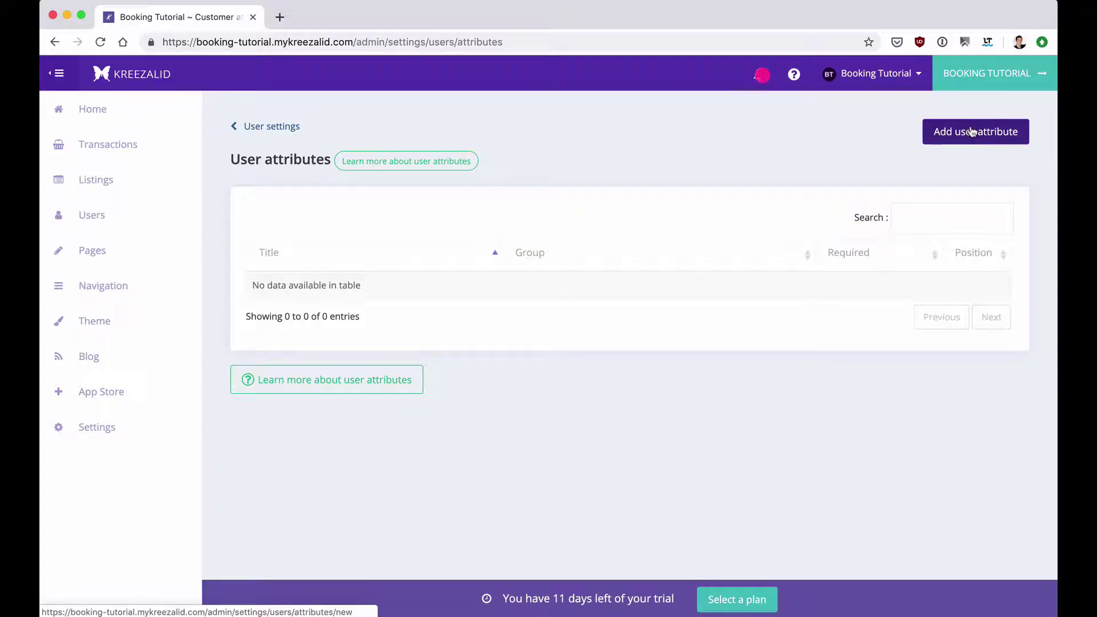
{"action": "left_click", "coordinate": [276, 249]}
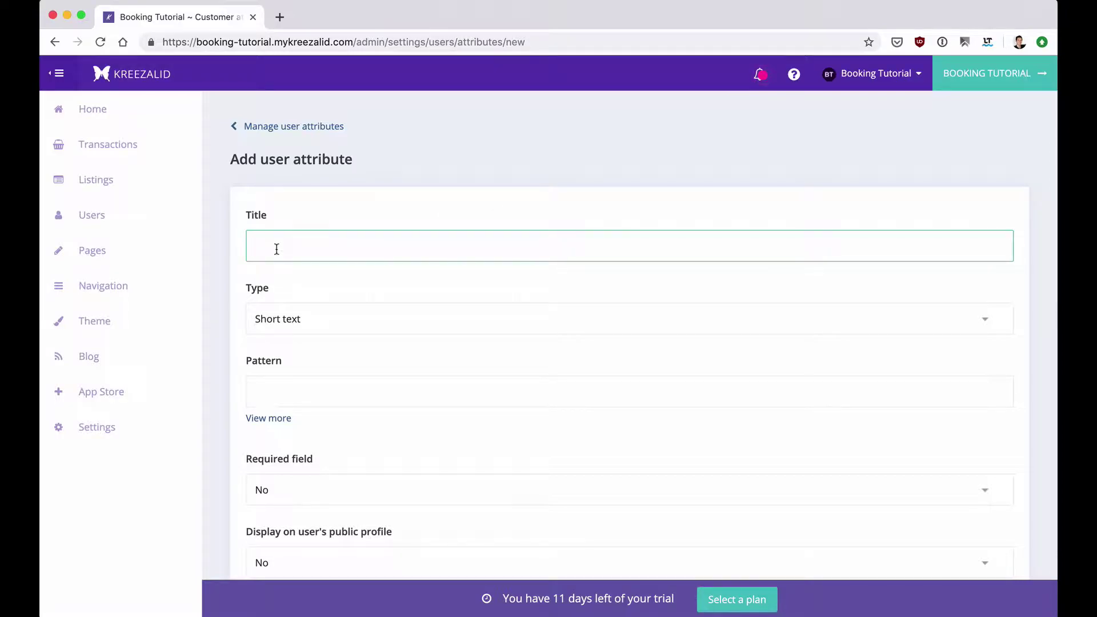
{"action": "type", "text": "About me:"}
{"action": "left_click", "coordinate": [267, 327]}
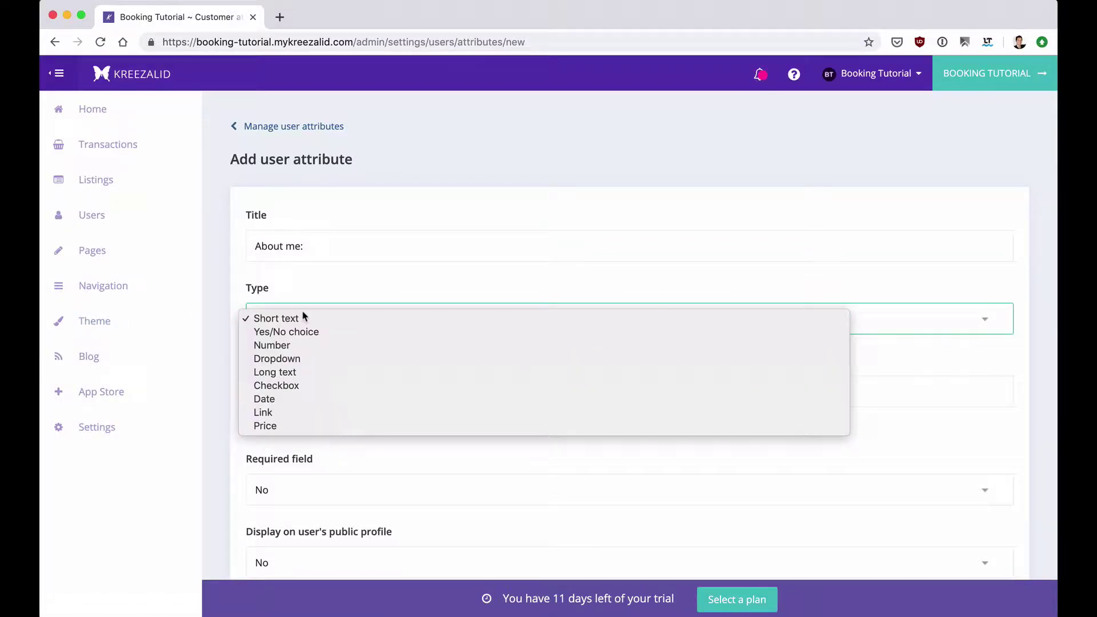
{"action": "left_click", "coordinate": [302, 372]}
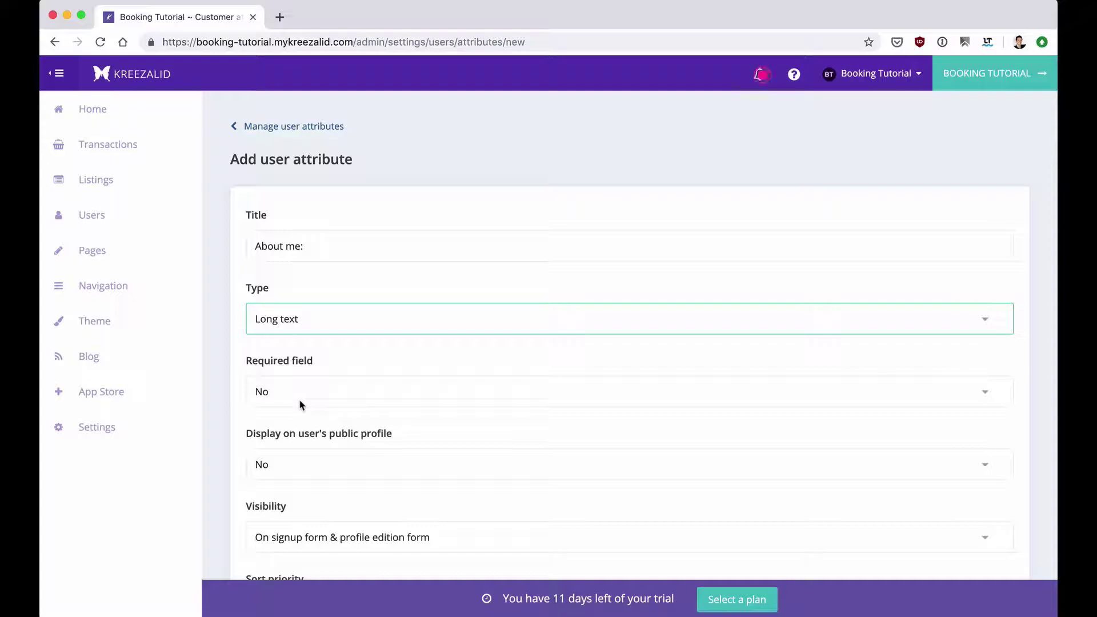
Set the "About me:" attribute to be displayed on the user's public profile.
{"action": "scroll", "coordinate": [299, 399], "scroll_direction": "down", "scroll_amount": 1}
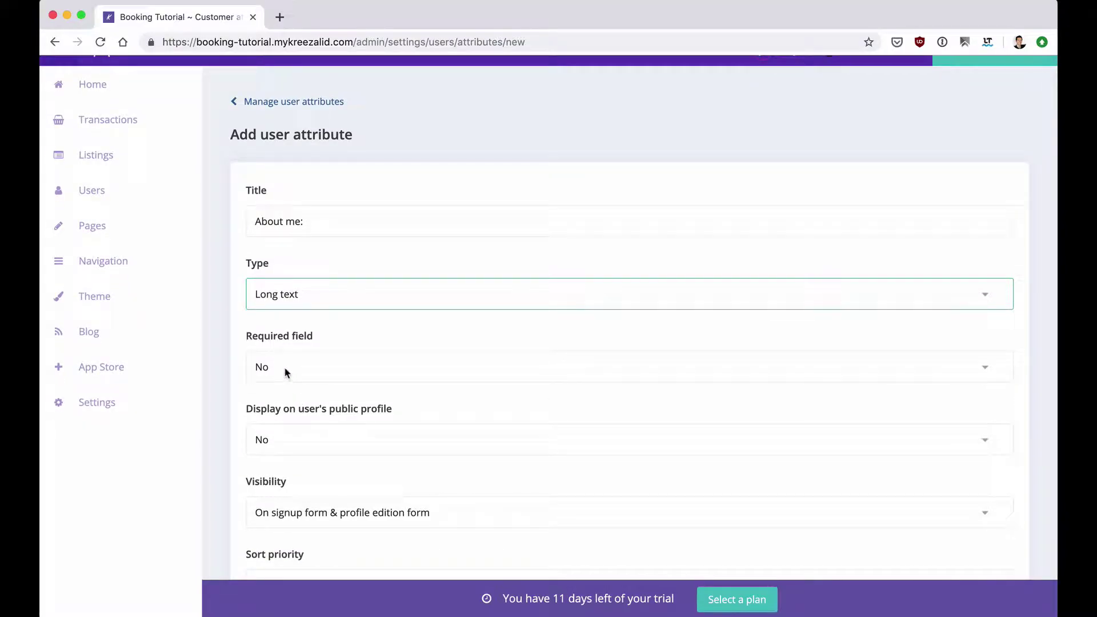
{"action": "scroll", "coordinate": [287, 373], "scroll_direction": "down", "scroll_amount": 3}
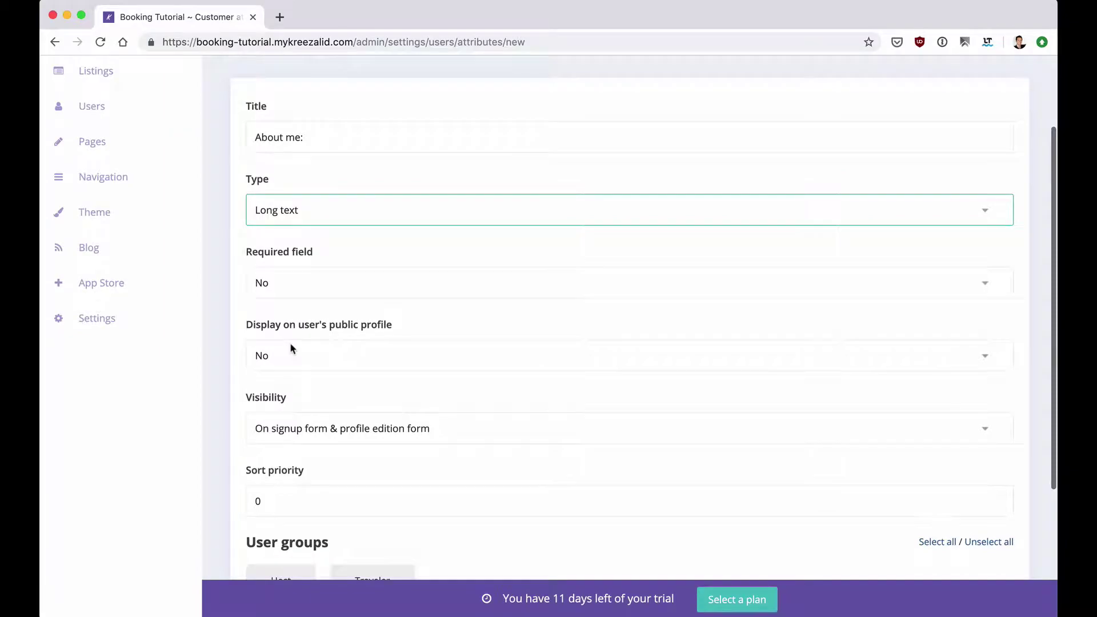
{"action": "scroll", "coordinate": [290, 348], "scroll_direction": "down", "scroll_amount": 2}
{"action": "left_click", "coordinate": [290, 309]}
{"action": "left_click", "coordinate": [287, 323]}
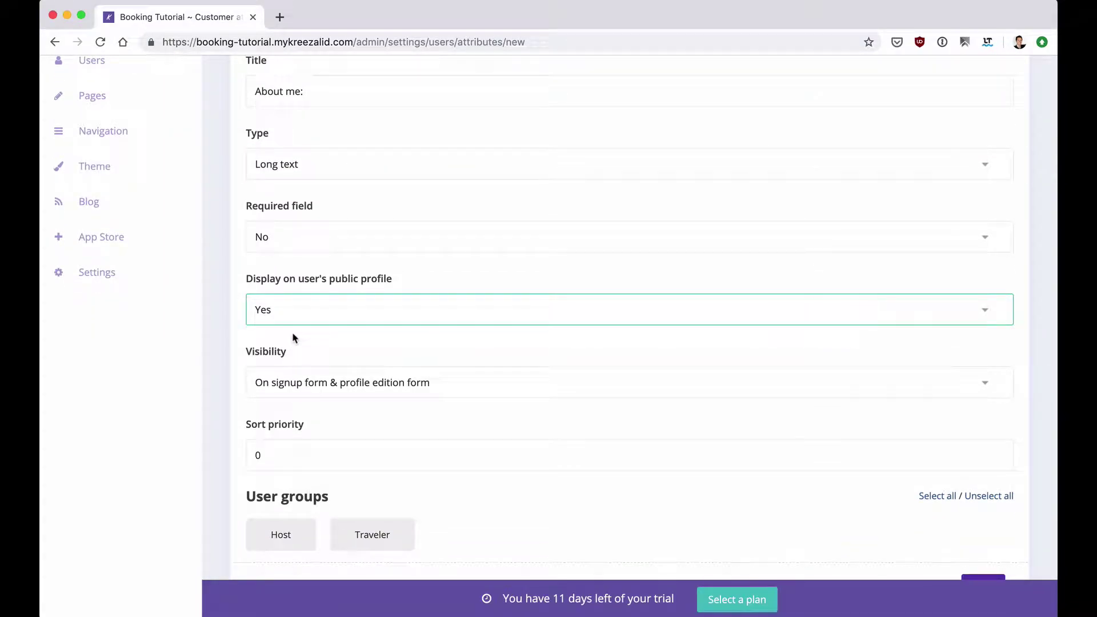
Assign the "About me:" attribute to the Host user group and save it.
{"action": "scroll", "coordinate": [294, 366], "scroll_direction": "down", "scroll_amount": 2}
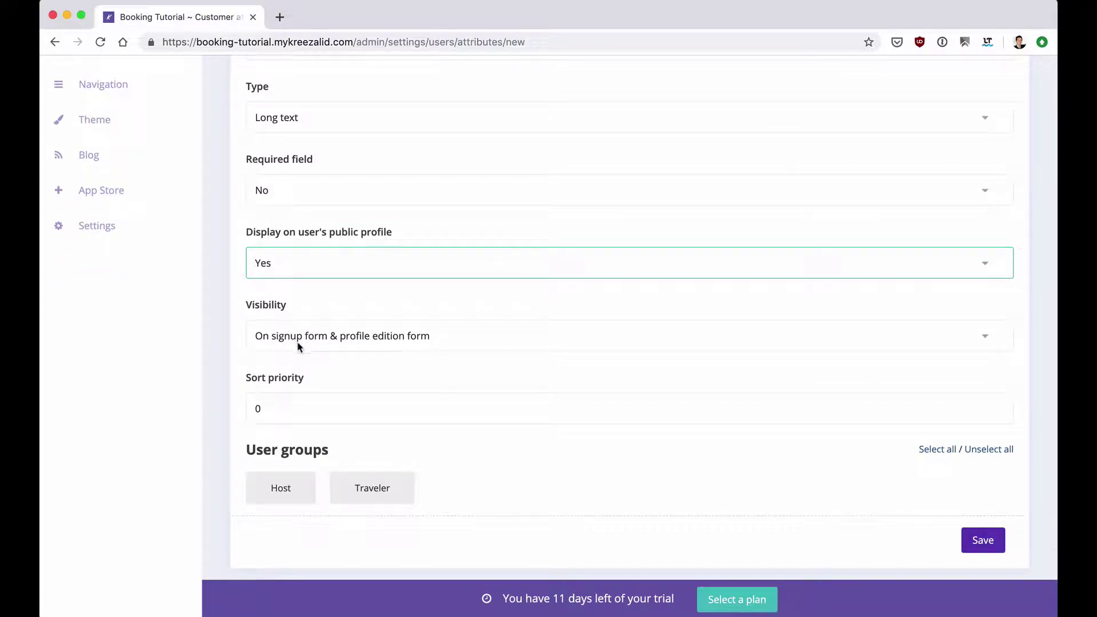
{"action": "scroll", "coordinate": [298, 346], "scroll_direction": "down", "scroll_amount": 1}
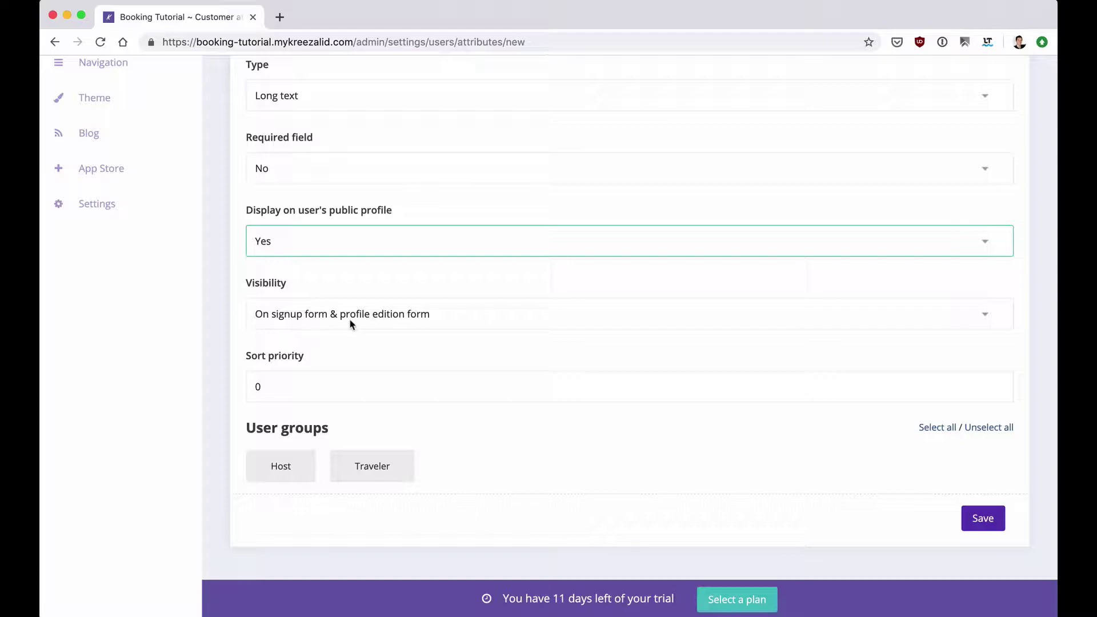
{"action": "scroll", "coordinate": [292, 390], "scroll_direction": "down", "scroll_amount": 1}
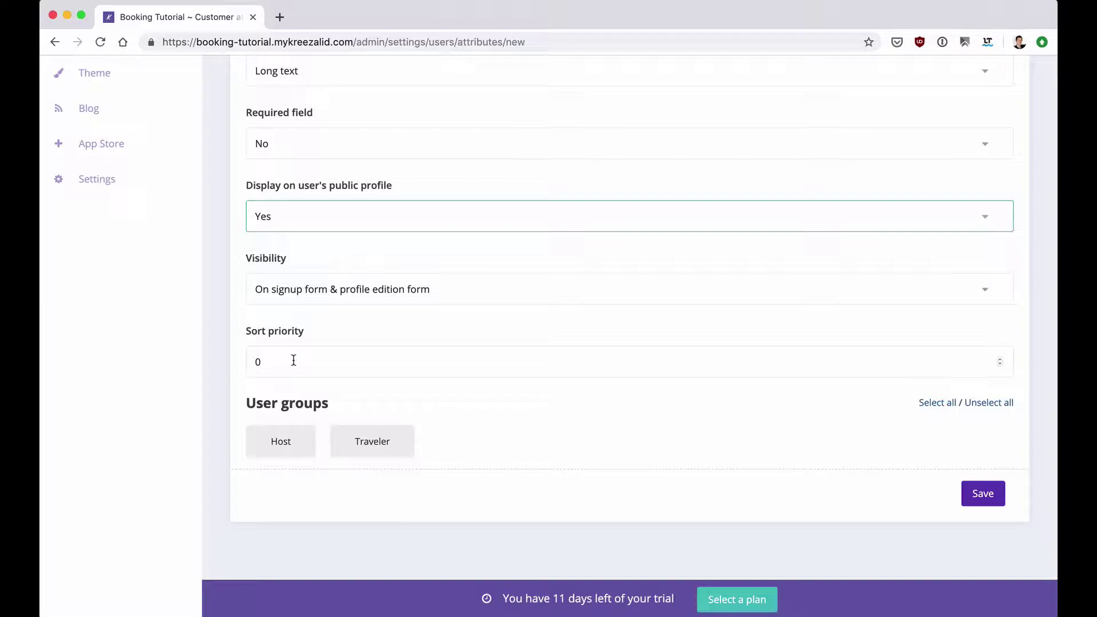
{"action": "left_click", "coordinate": [287, 360]}
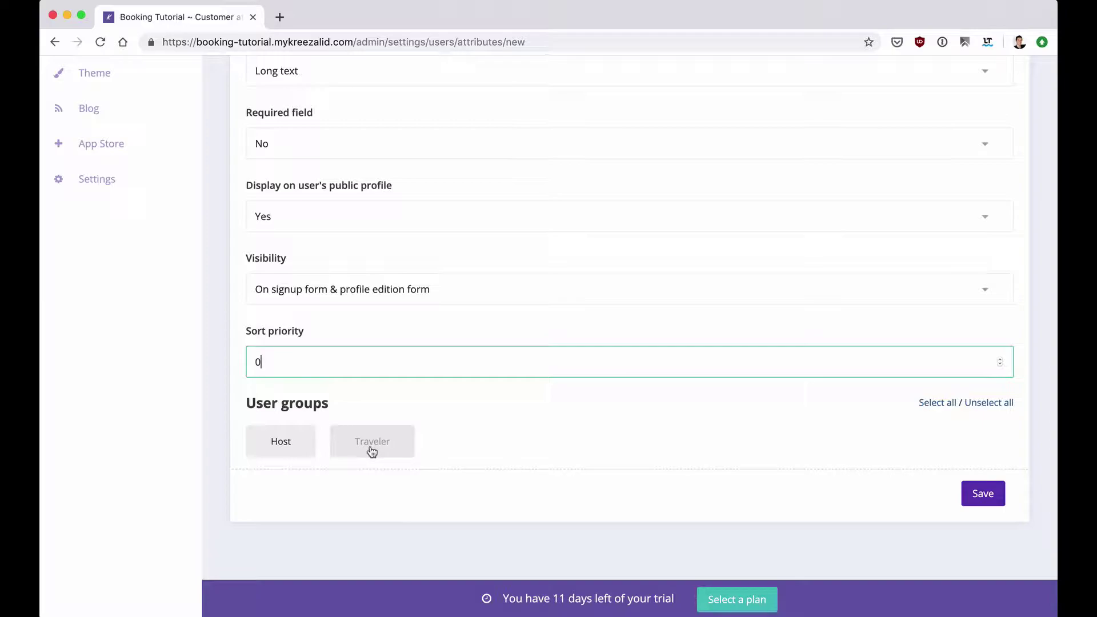
{"action": "left_click", "coordinate": [280, 448]}
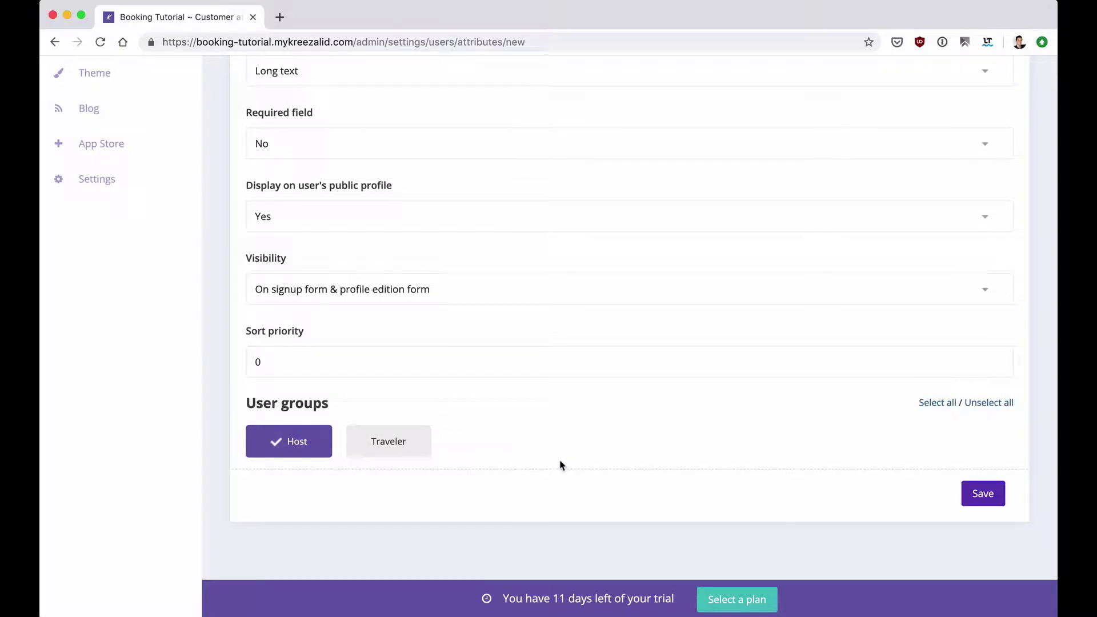
{"action": "left_click", "coordinate": [982, 495]}
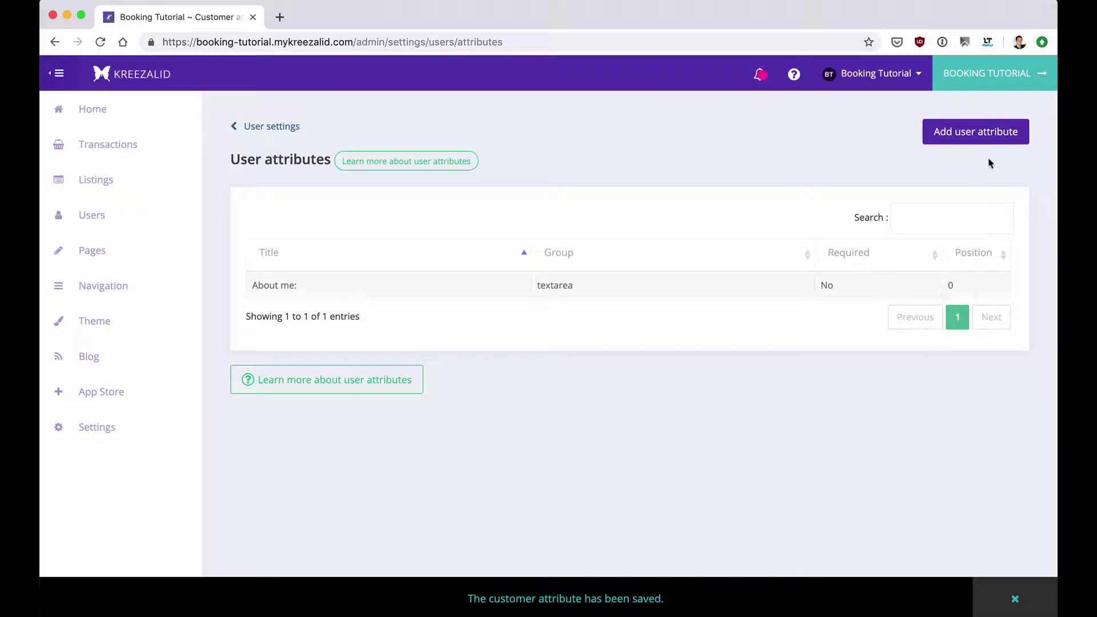
Add another user attribute titled "What are your hobbies?" with the type Checkbox.
{"action": "left_click", "coordinate": [979, 143]}
{"action": "left_click", "coordinate": [312, 251]}
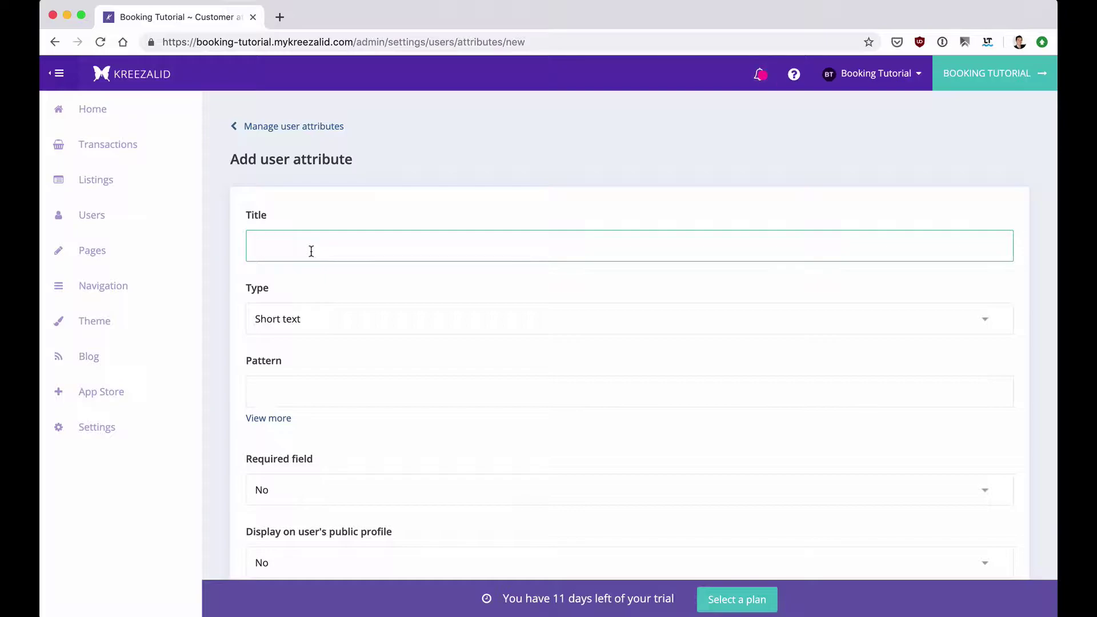
{"action": "type", "text": "What are your hobbies?"}
{"action": "left_click", "coordinate": [320, 327]}
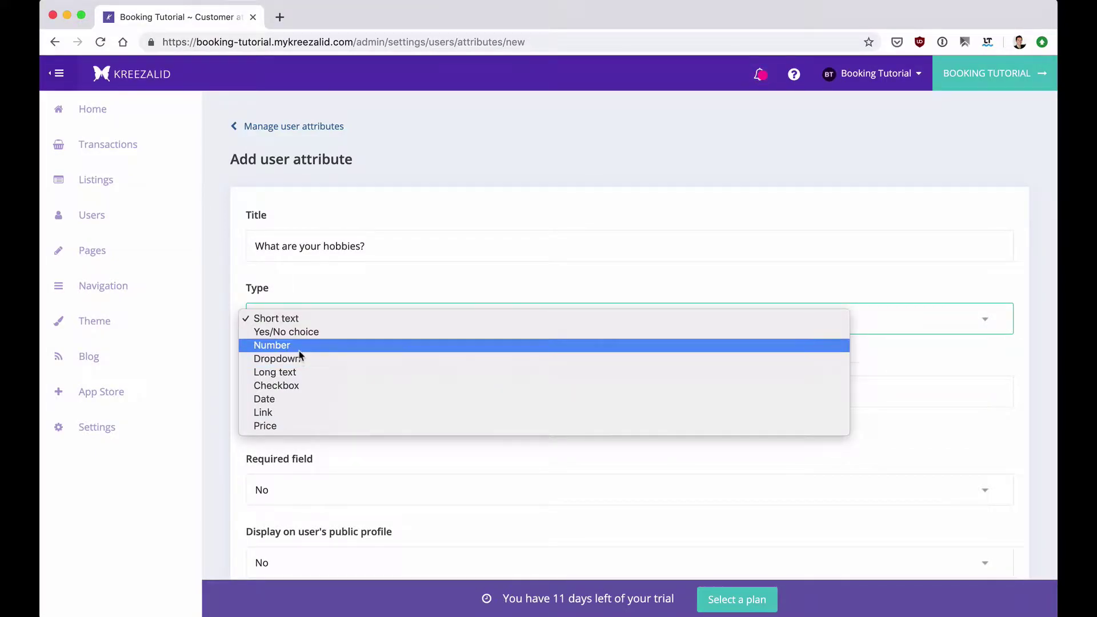
{"action": "left_click", "coordinate": [296, 387]}
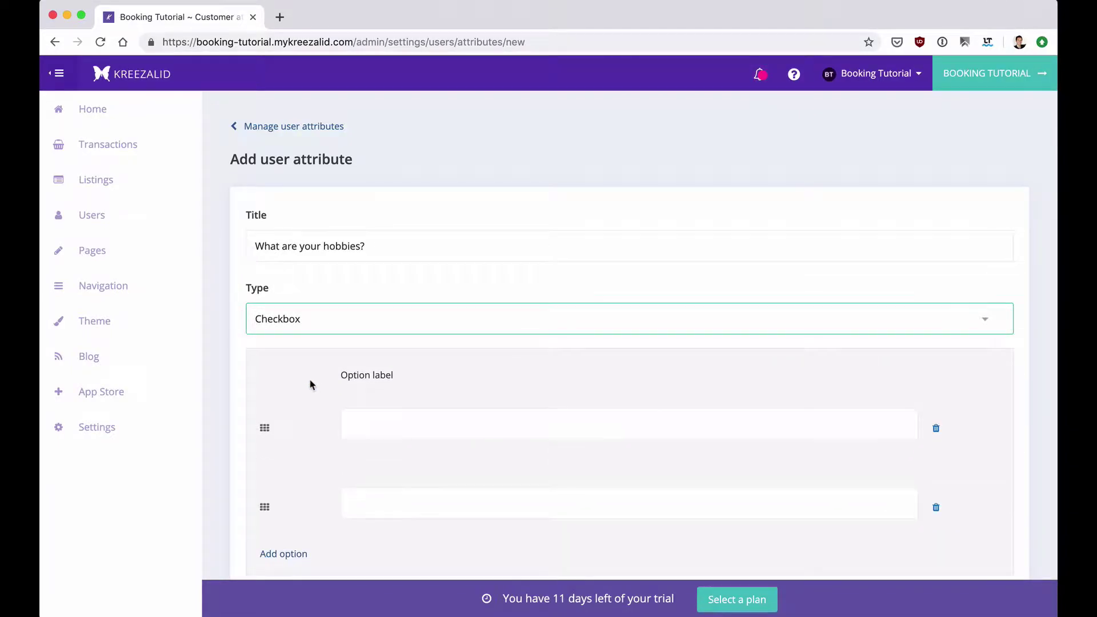
Enter Golf, Tennis and Hiking as the first three option labels of the hobbies attribute.
{"action": "scroll", "coordinate": [318, 384], "scroll_direction": "down", "scroll_amount": 3}
{"action": "left_click", "coordinate": [379, 345]}
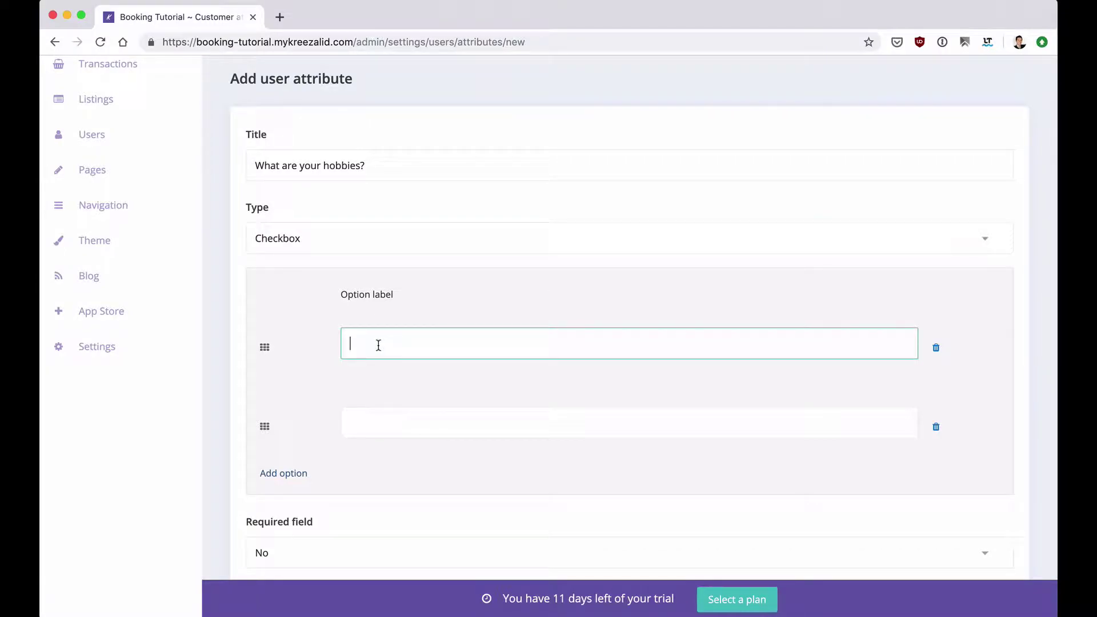
{"action": "type", "text": "Golf"}
{"action": "left_click", "coordinate": [375, 432]}
{"action": "type", "text": "Tennis"}
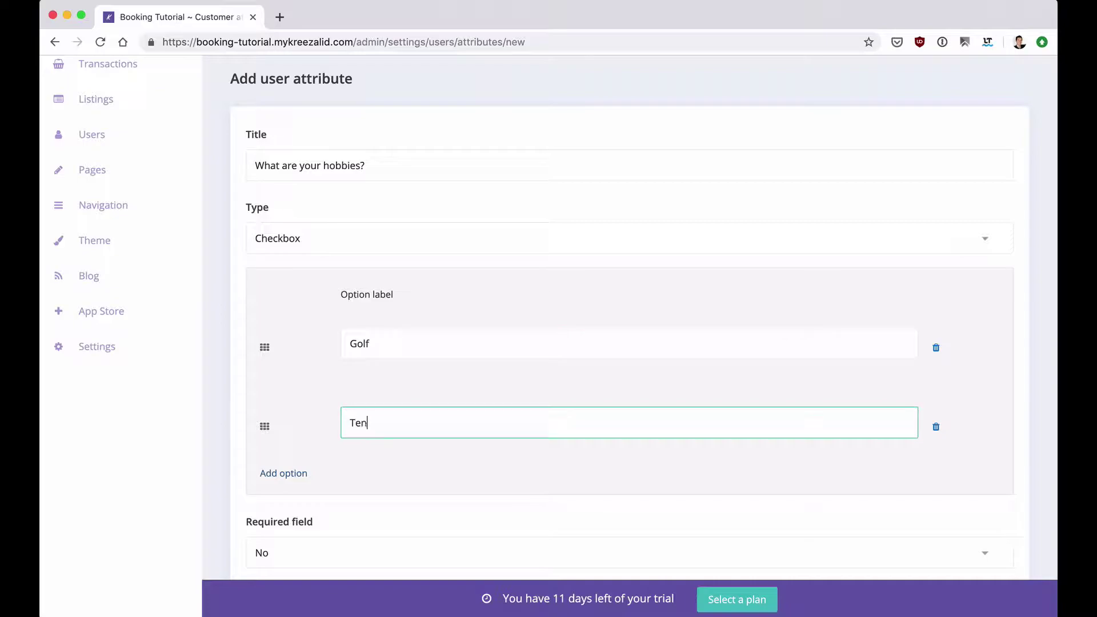
{"action": "left_click", "coordinate": [285, 474]}
{"action": "left_click", "coordinate": [386, 496]}
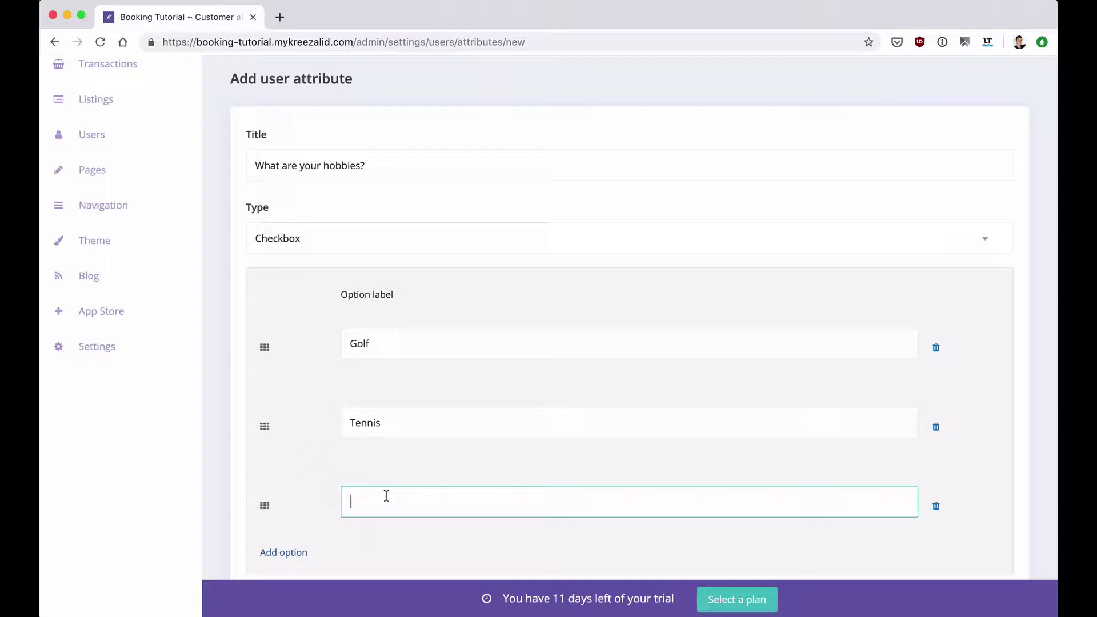
{"action": "type", "text": "Hiking"}
Add two more options to the hobbies attribute, labelled Cinema and Photography.
{"action": "scroll", "coordinate": [325, 497], "scroll_direction": "down", "scroll_amount": 2}
{"action": "left_click", "coordinate": [303, 498]}
{"action": "left_click", "coordinate": [375, 524]}
{"action": "type", "text": "Cinema"}
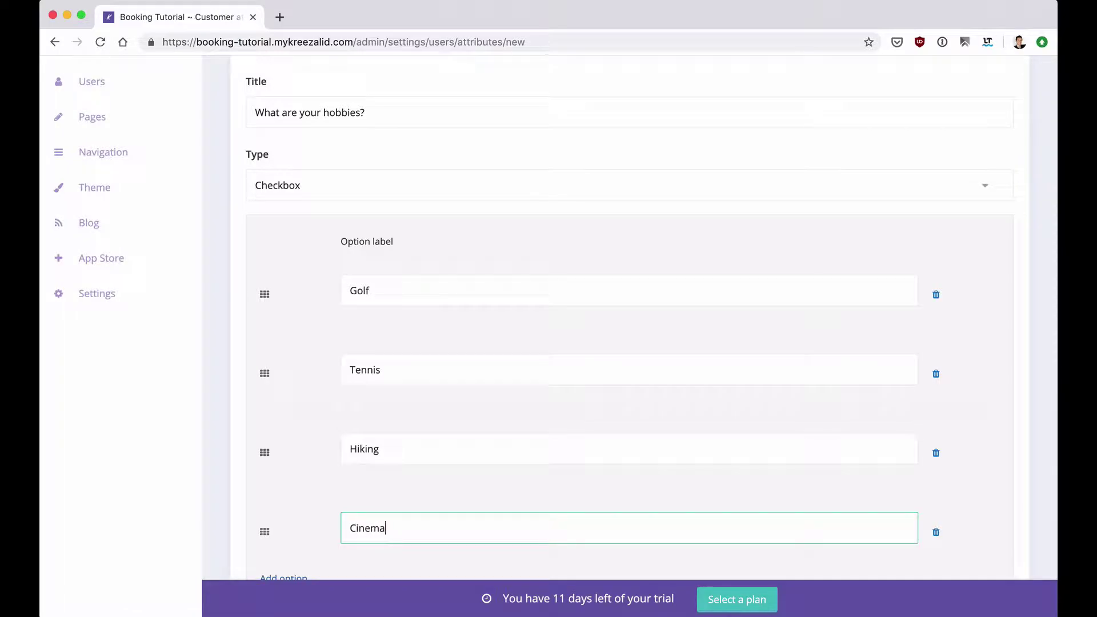
{"action": "scroll", "coordinate": [376, 525], "scroll_direction": "down", "scroll_amount": 1}
{"action": "scroll", "coordinate": [269, 409], "scroll_direction": "down", "scroll_amount": 5}
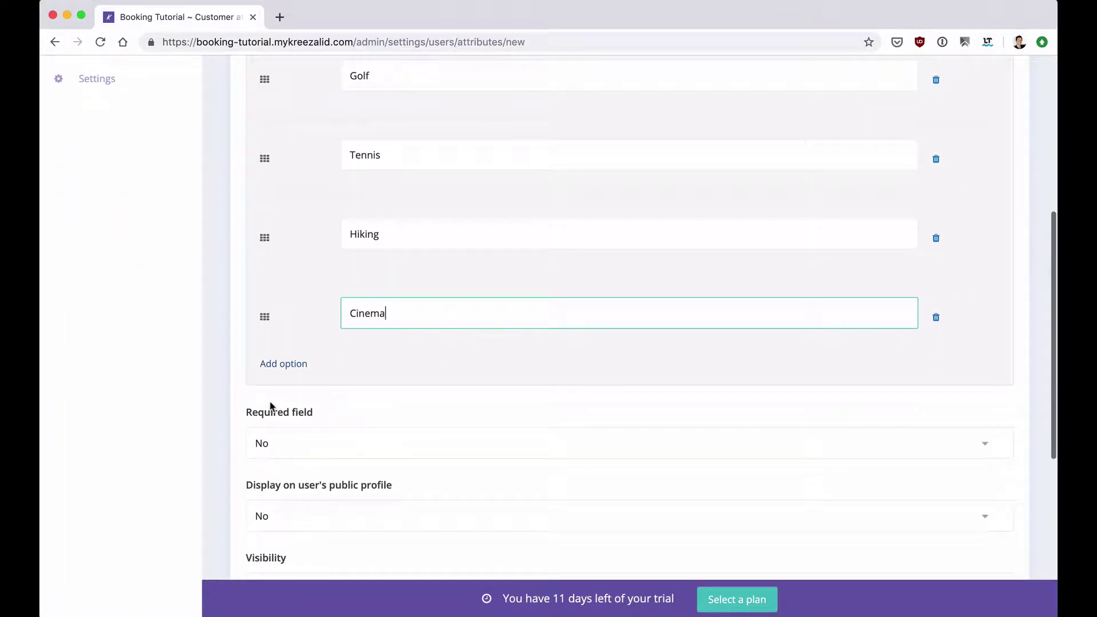
{"action": "left_click", "coordinate": [290, 366]}
{"action": "left_click", "coordinate": [354, 389]}
{"action": "type", "text": "P"}
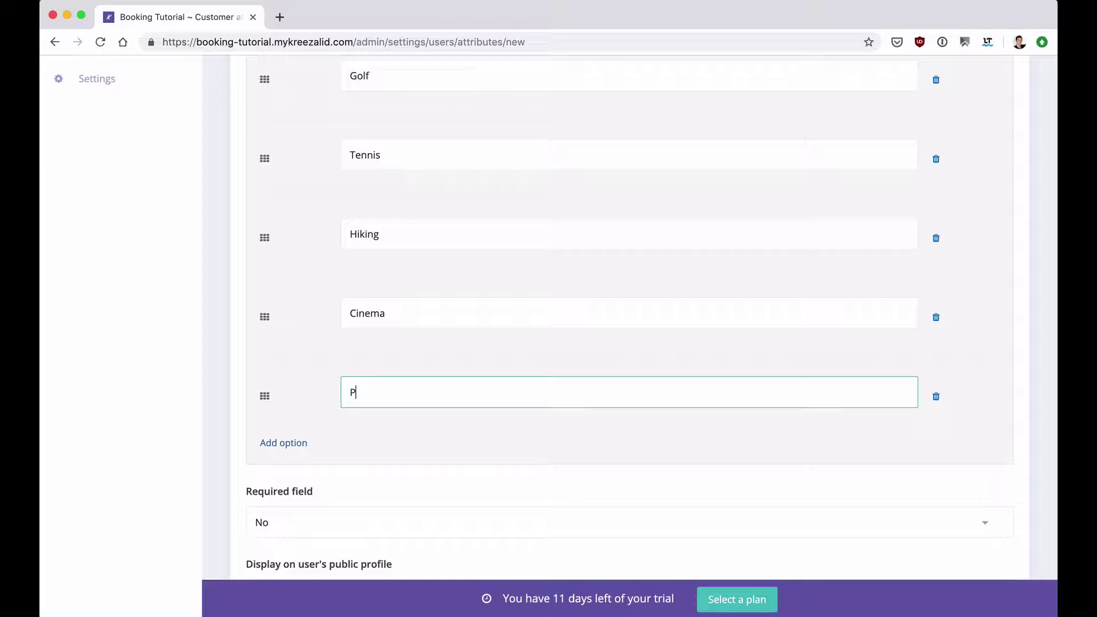
{"action": "type", "text": "hotography"}
Set the hobbies attribute's public profile display to Yes and its visibility to "Only on profile edition form".
{"action": "scroll", "coordinate": [629, 314], "scroll_direction": "down", "scroll_amount": 3}
{"action": "scroll", "coordinate": [333, 382], "scroll_direction": "down", "scroll_amount": 2}
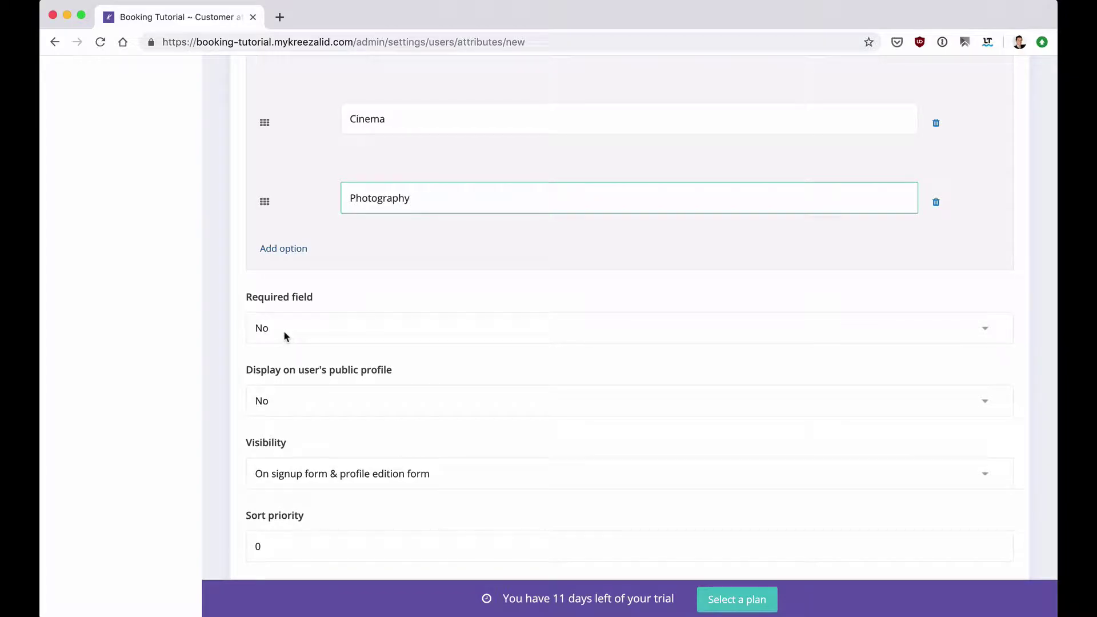
{"action": "scroll", "coordinate": [289, 331], "scroll_direction": "down", "scroll_amount": 1}
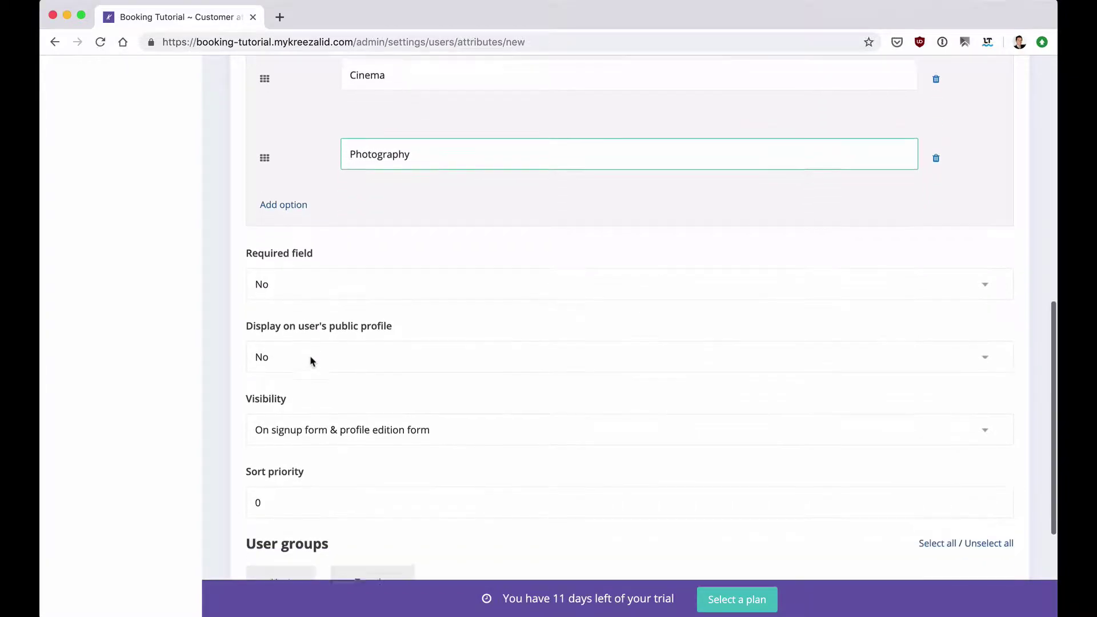
{"action": "left_click", "coordinate": [281, 353]}
{"action": "left_click", "coordinate": [290, 369]}
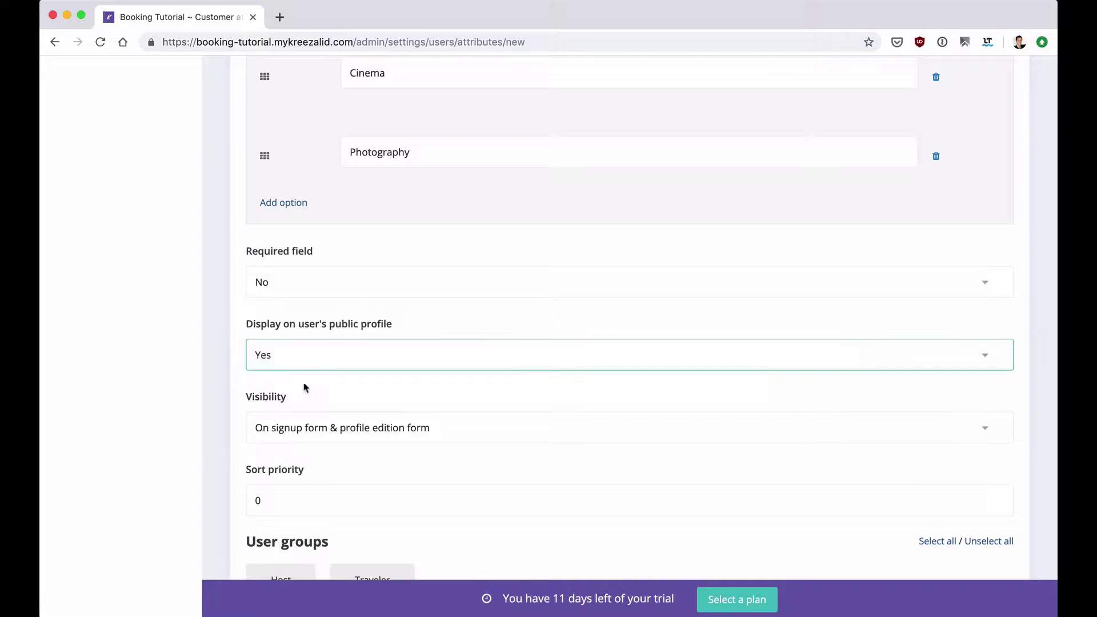
{"action": "scroll", "coordinate": [313, 404], "scroll_direction": "down", "scroll_amount": 1}
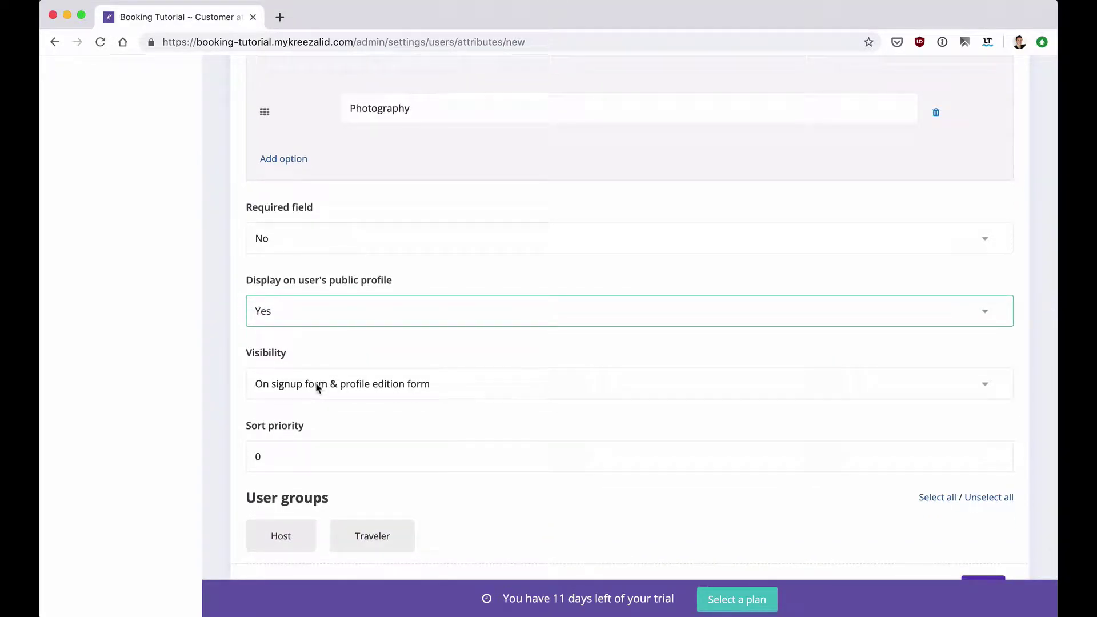
{"action": "left_click", "coordinate": [318, 385]}
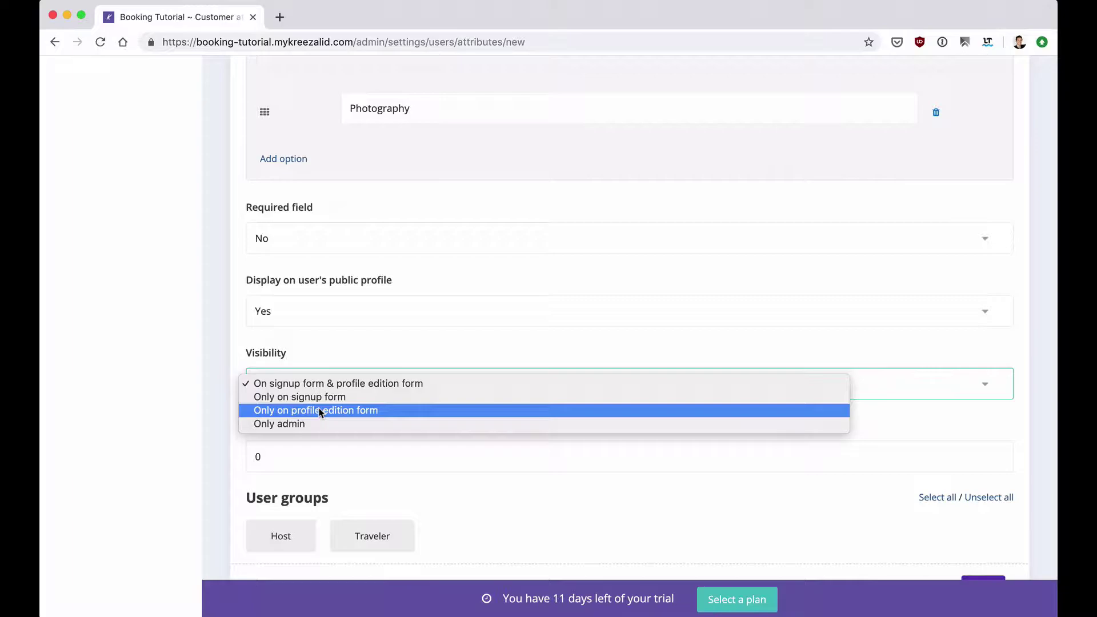
{"action": "left_click", "coordinate": [318, 412]}
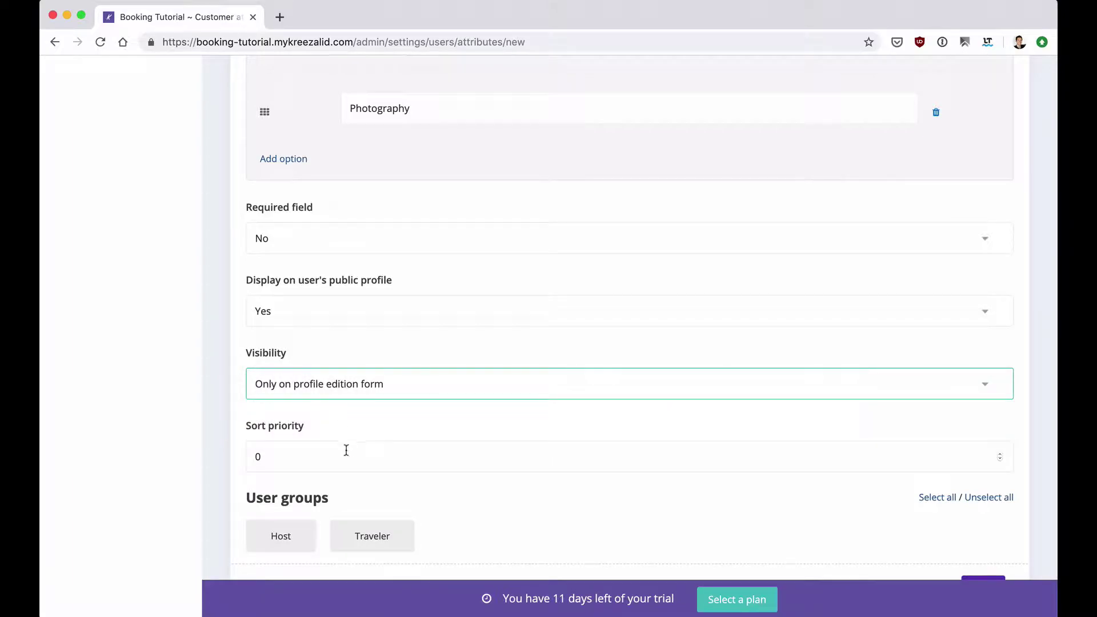
Assign the hobbies attribute to the Host user group and save it.
{"action": "scroll", "coordinate": [329, 491], "scroll_direction": "down", "scroll_amount": 2}
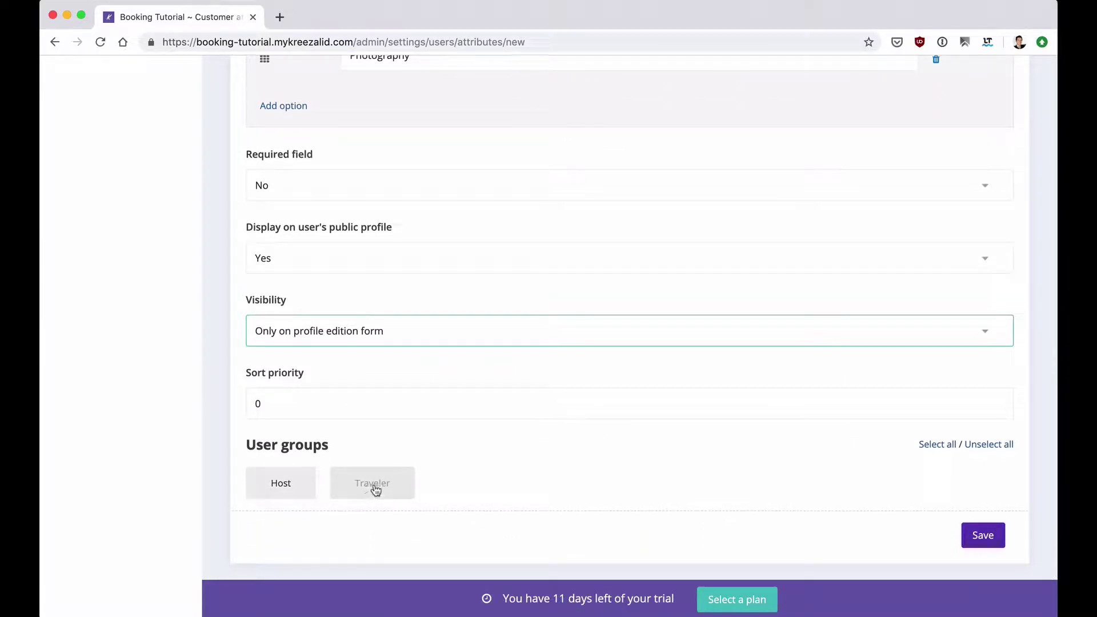
{"action": "left_click", "coordinate": [281, 484]}
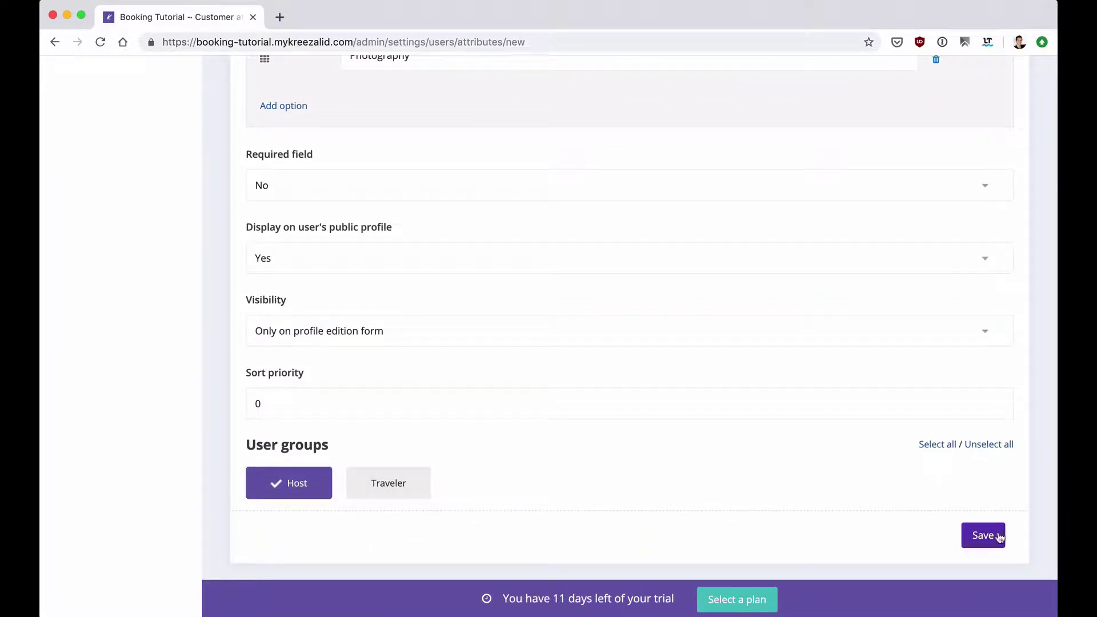
{"action": "left_click", "coordinate": [967, 529]}
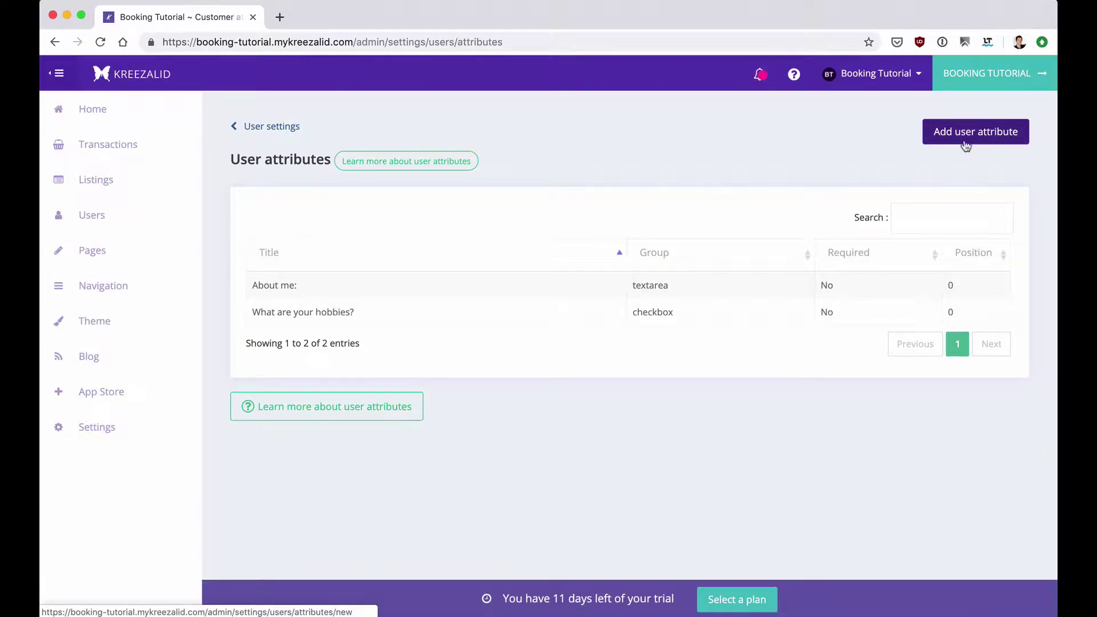
Start a new user attribute titled "Which languages do you speak?" with the Checkbox type.
{"action": "left_click", "coordinate": [966, 143]}
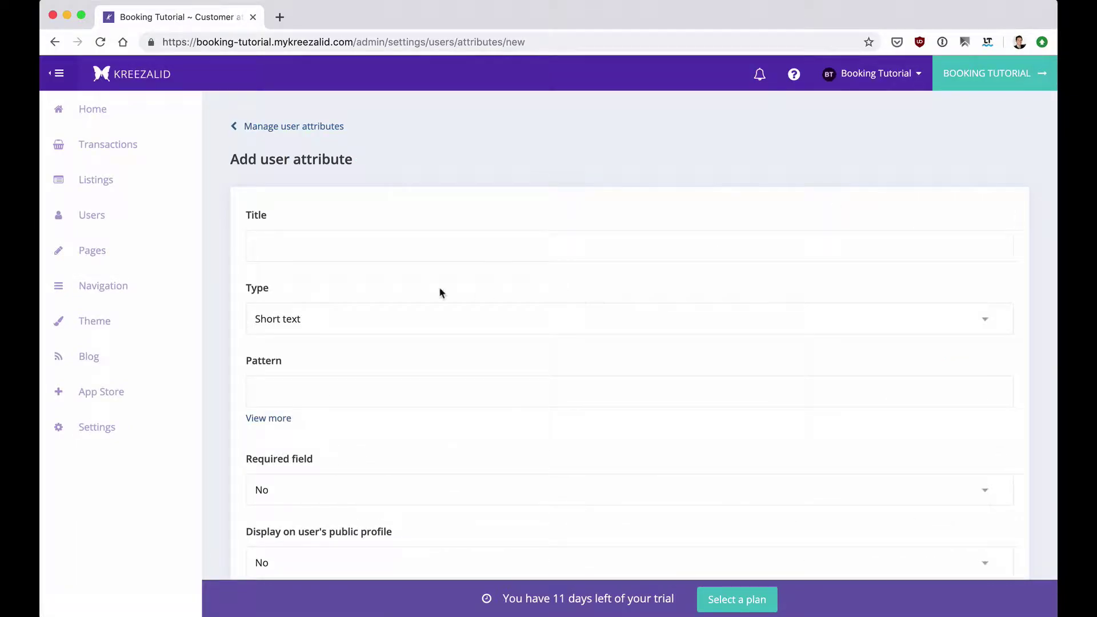
{"action": "left_click", "coordinate": [290, 248]}
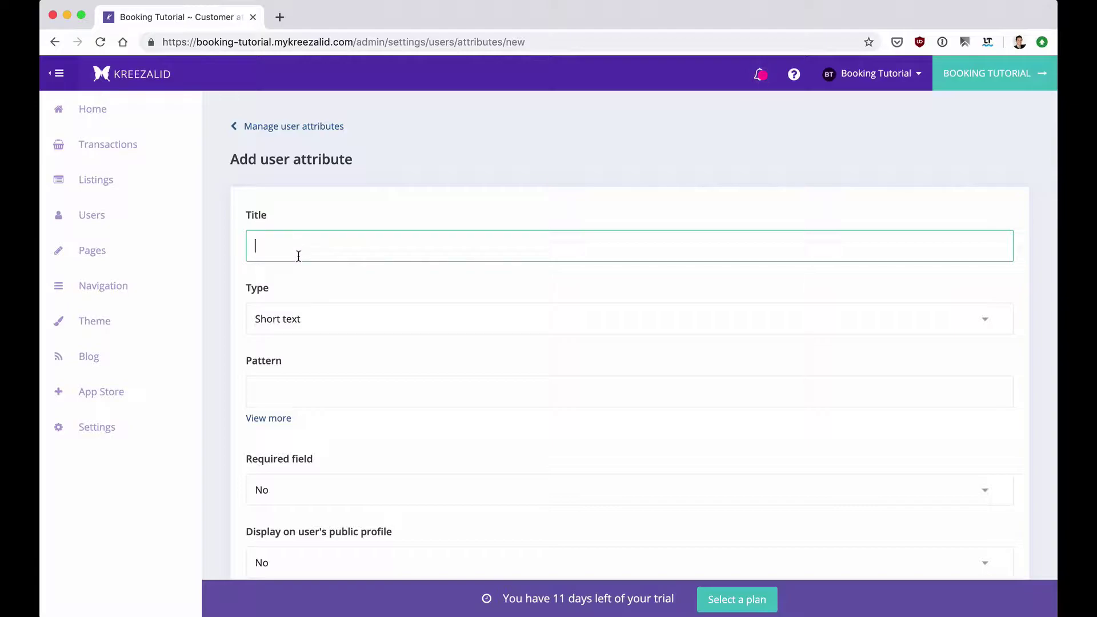
{"action": "scroll", "coordinate": [298, 256], "scroll_direction": "down", "scroll_amount": 1}
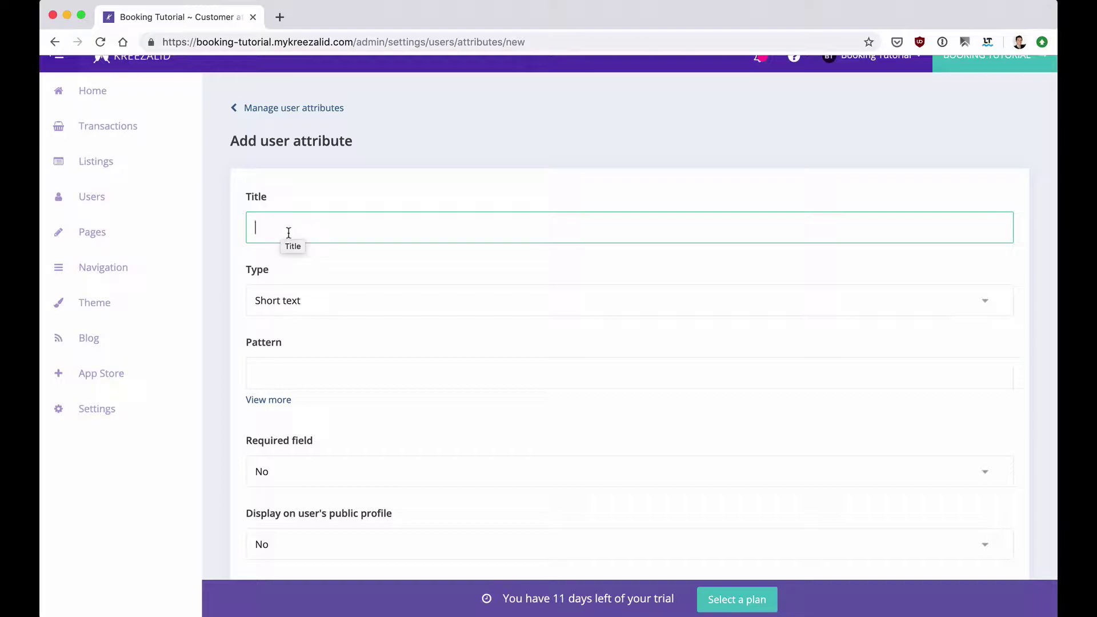
{"action": "type", "text": "Which languages do you speak"}
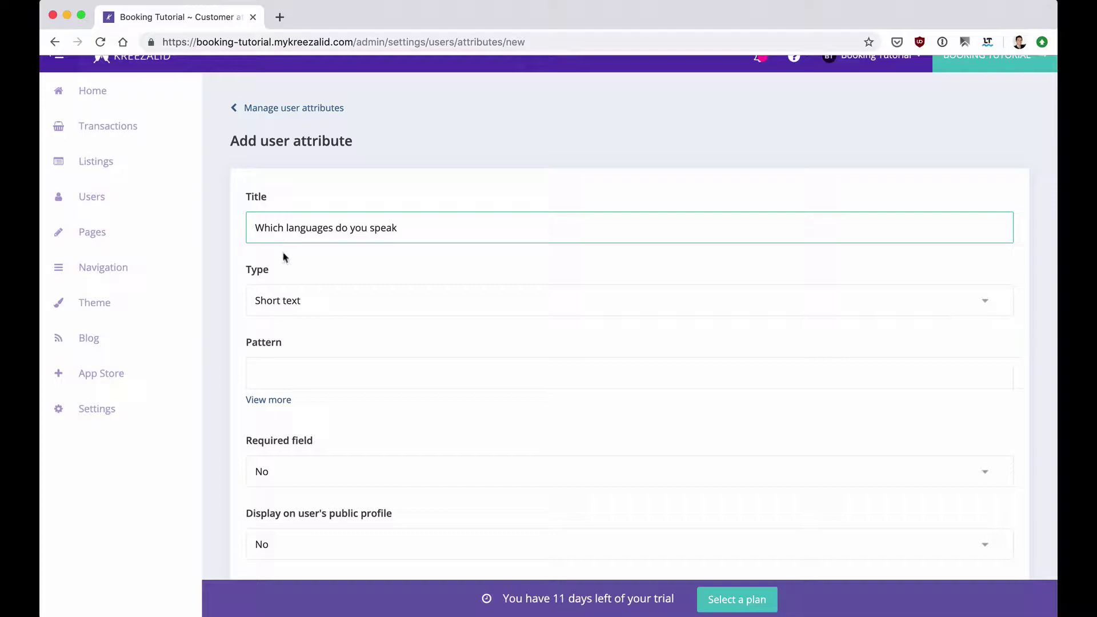
{"action": "type", "text": "?"}
{"action": "left_click", "coordinate": [287, 309]}
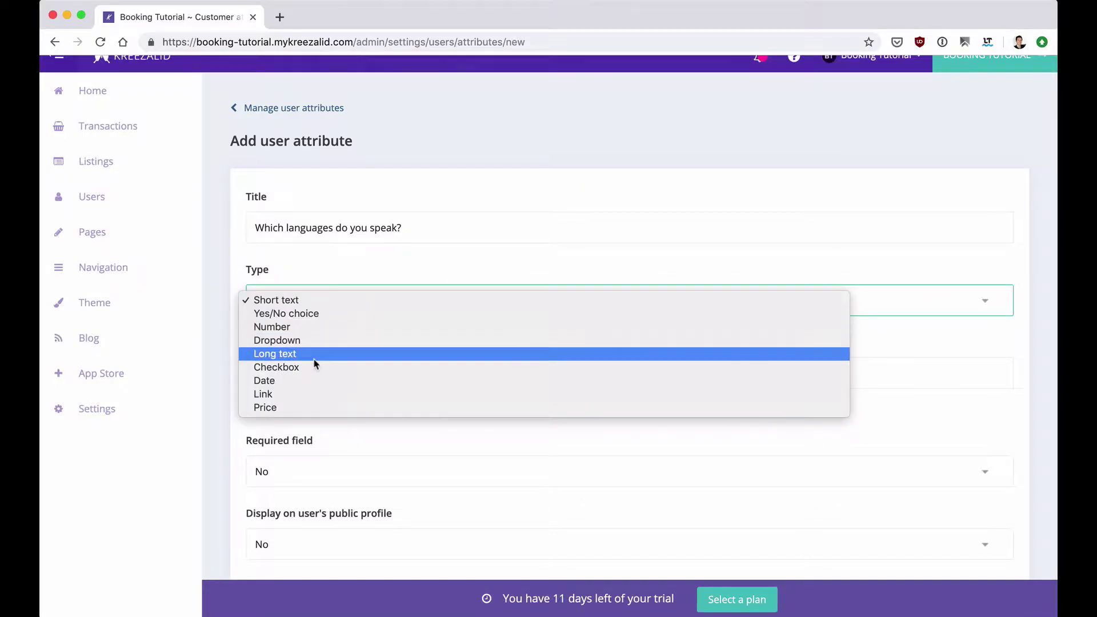
{"action": "left_click", "coordinate": [314, 370]}
Enter English and Spanish as the first two option labels of the languages attribute.
{"action": "left_click", "coordinate": [343, 410]}
{"action": "scroll", "coordinate": [364, 399], "scroll_direction": "down", "scroll_amount": 3}
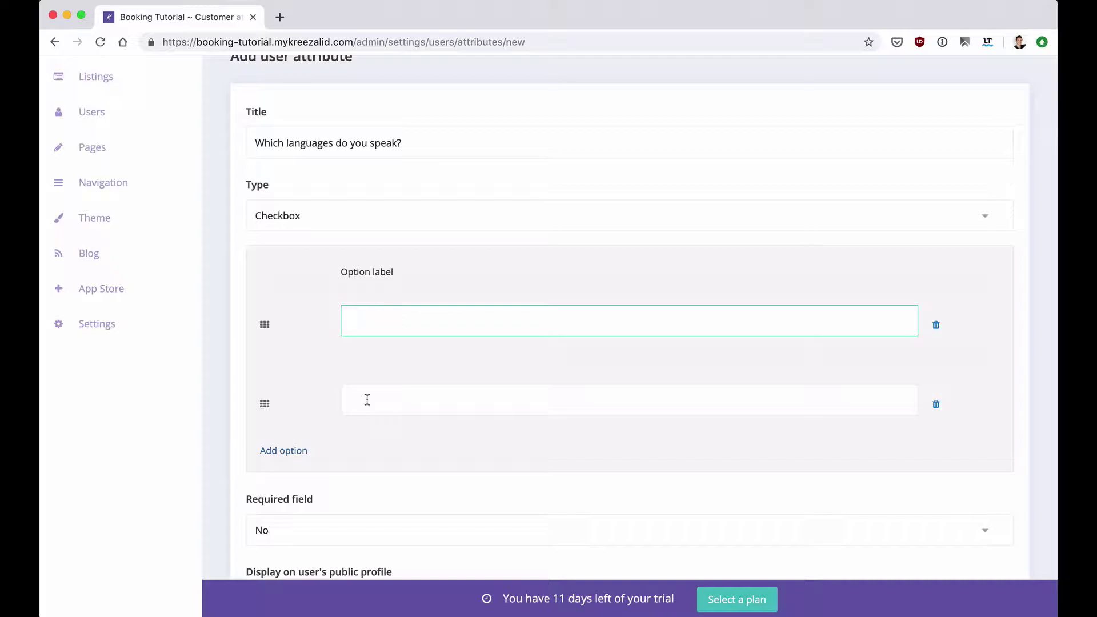
{"action": "type", "text": "English"}
{"action": "left_click", "coordinate": [366, 399]}
{"action": "type", "text": "Spanish"}
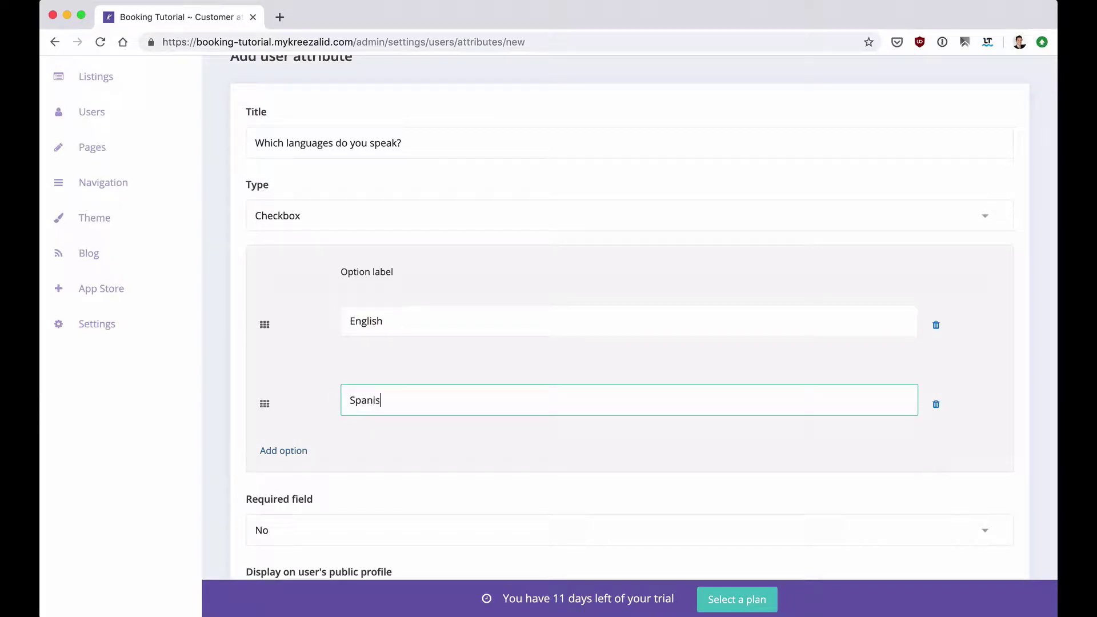
Add three more options to the languages attribute, labelled German, French and Chinese.
{"action": "left_click", "coordinate": [289, 451]}
{"action": "left_click", "coordinate": [376, 476]}
{"action": "type", "text": "German"}
{"action": "left_click", "coordinate": [285, 532]}
{"action": "left_click", "coordinate": [379, 549]}
{"action": "type", "text": "French"}
{"action": "scroll", "coordinate": [326, 448], "scroll_direction": "down", "scroll_amount": 5}
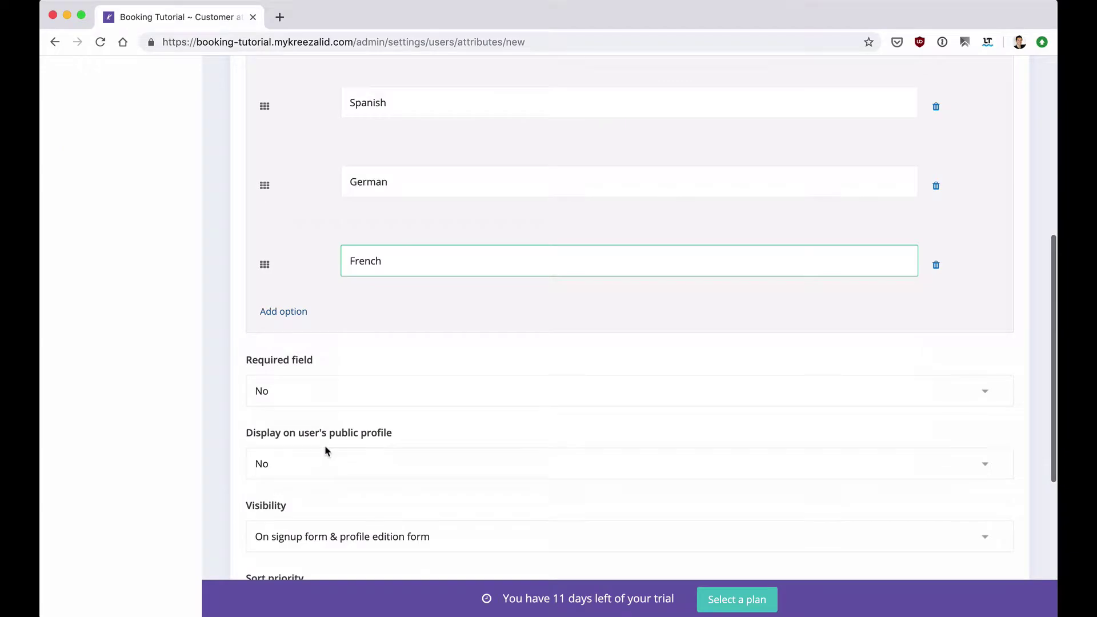
{"action": "left_click", "coordinate": [292, 315]}
{"action": "left_click", "coordinate": [345, 337]}
{"action": "type", "text": "Chinese"}
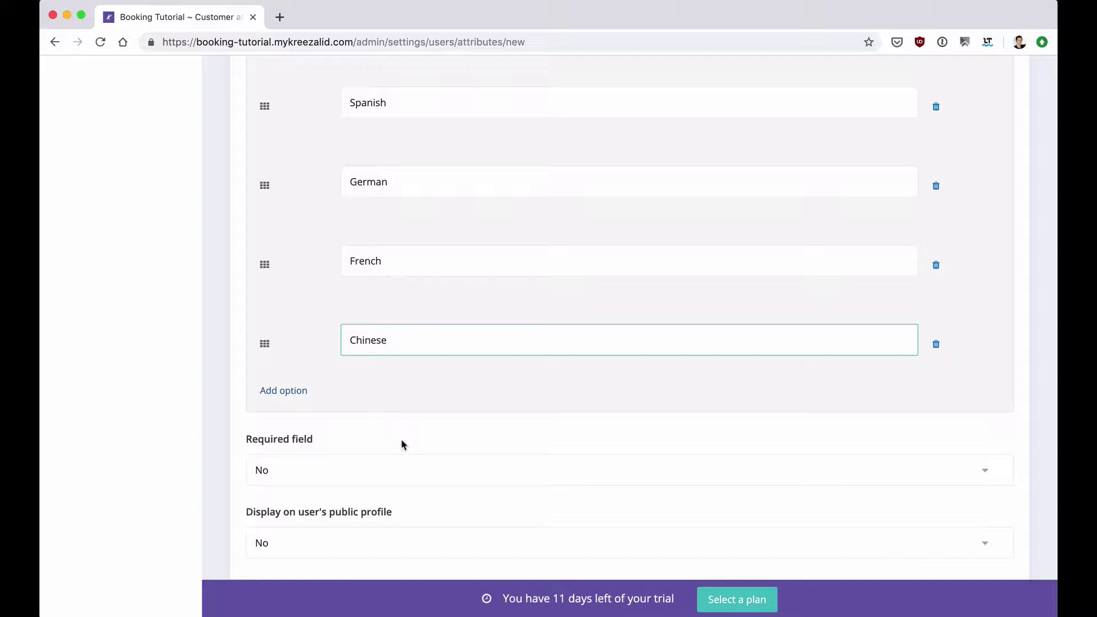
Set the languages attribute's public profile display to Yes and its visibility to "Only on profile edition form".
{"action": "scroll", "coordinate": [406, 375], "scroll_direction": "up", "scroll_amount": 3}
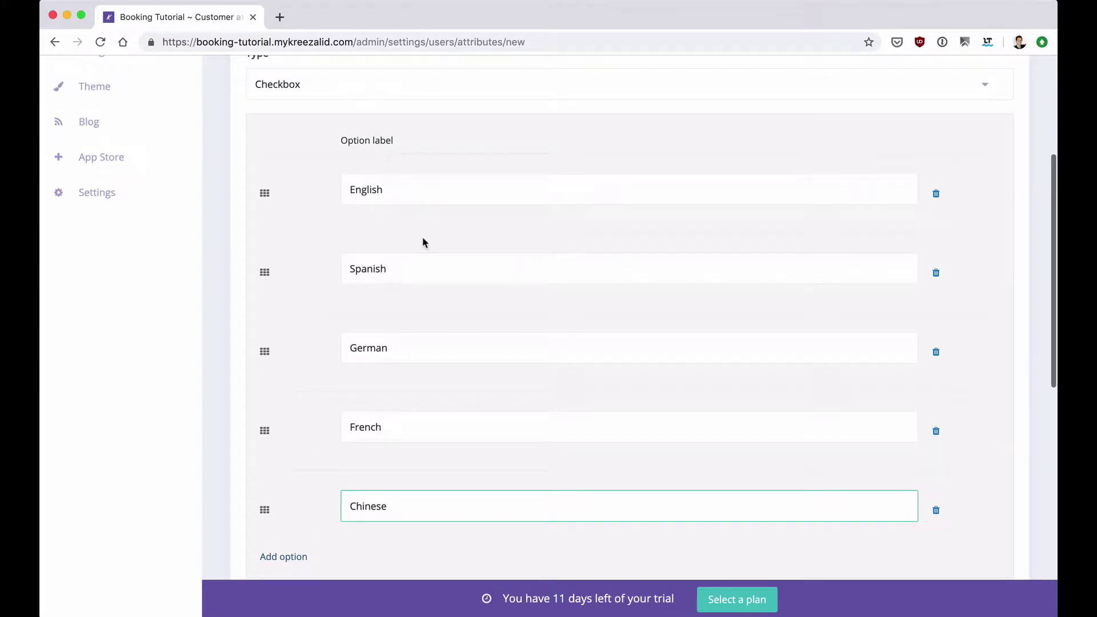
{"action": "scroll", "coordinate": [423, 236], "scroll_direction": "down", "scroll_amount": 3}
{"action": "scroll", "coordinate": [387, 397], "scroll_direction": "down", "scroll_amount": 4}
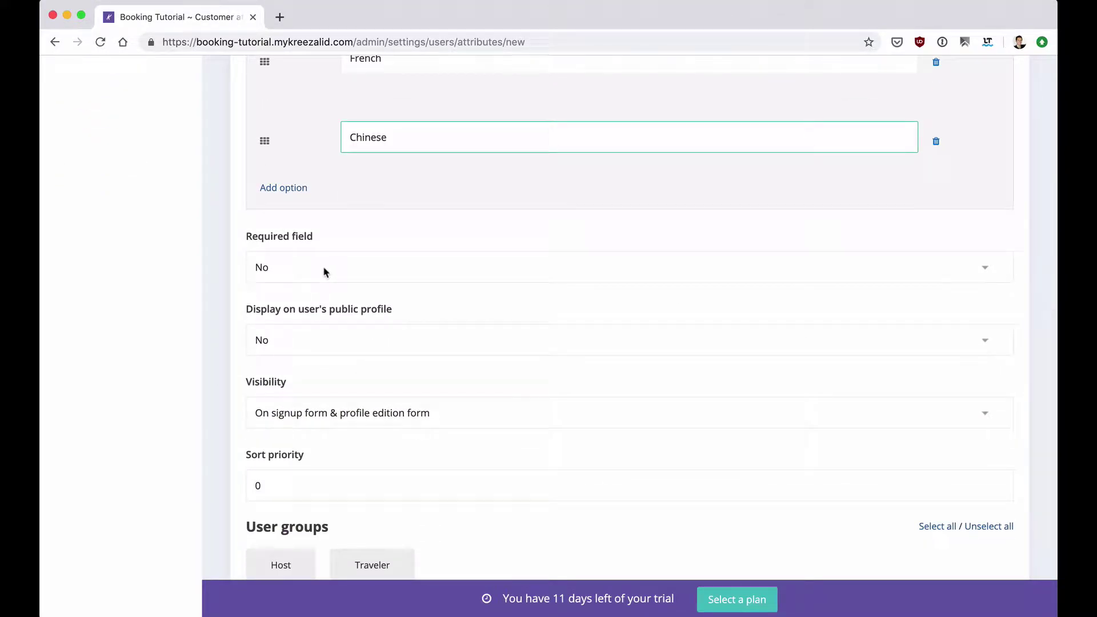
{"action": "left_click", "coordinate": [307, 272]}
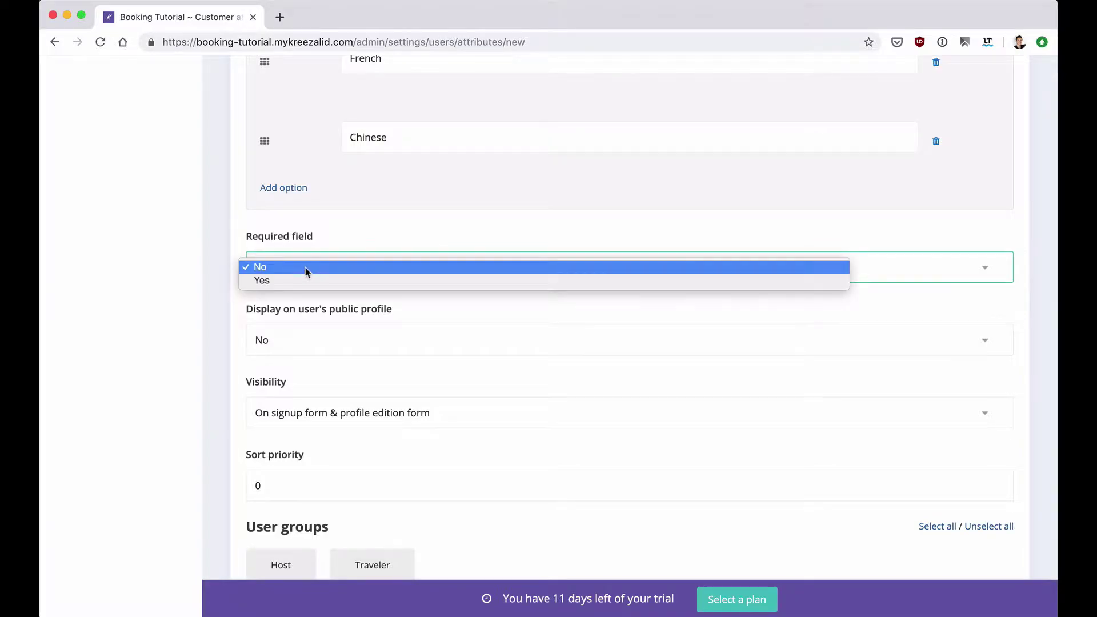
{"action": "left_click", "coordinate": [233, 315]}
{"action": "left_click", "coordinate": [330, 349]}
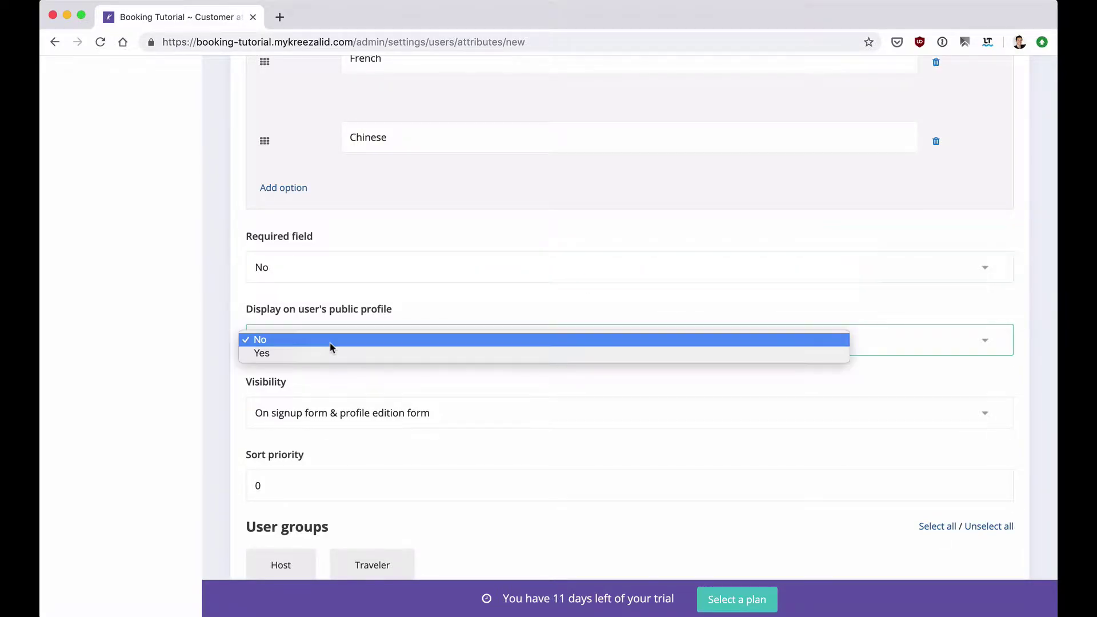
{"action": "left_click", "coordinate": [323, 357]}
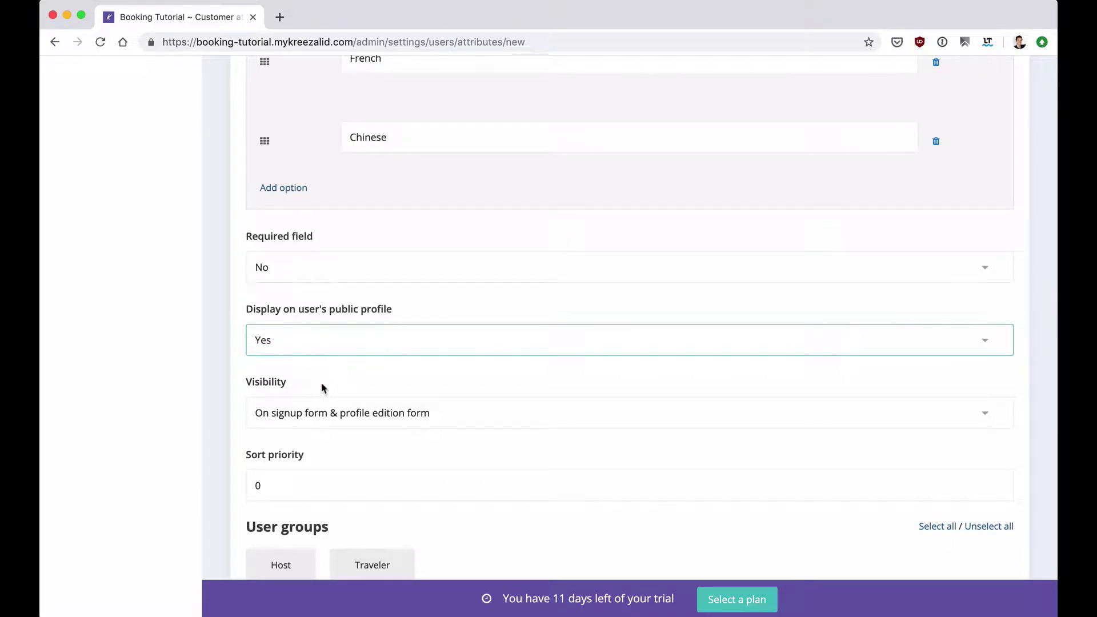
{"action": "scroll", "coordinate": [323, 388], "scroll_direction": "down", "scroll_amount": 2}
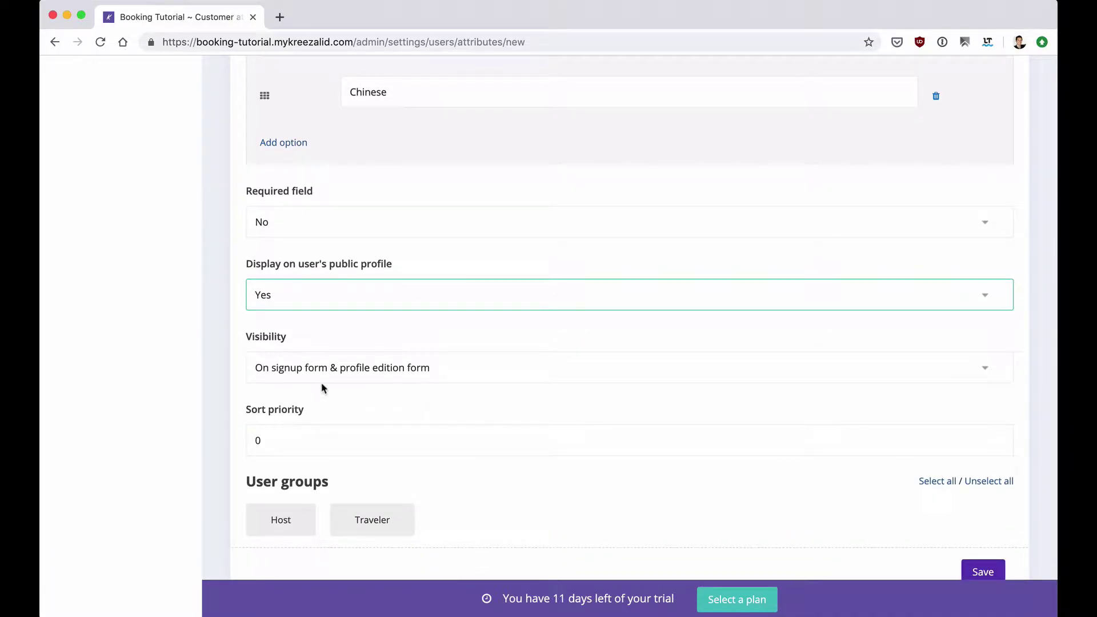
{"action": "left_click", "coordinate": [359, 337]}
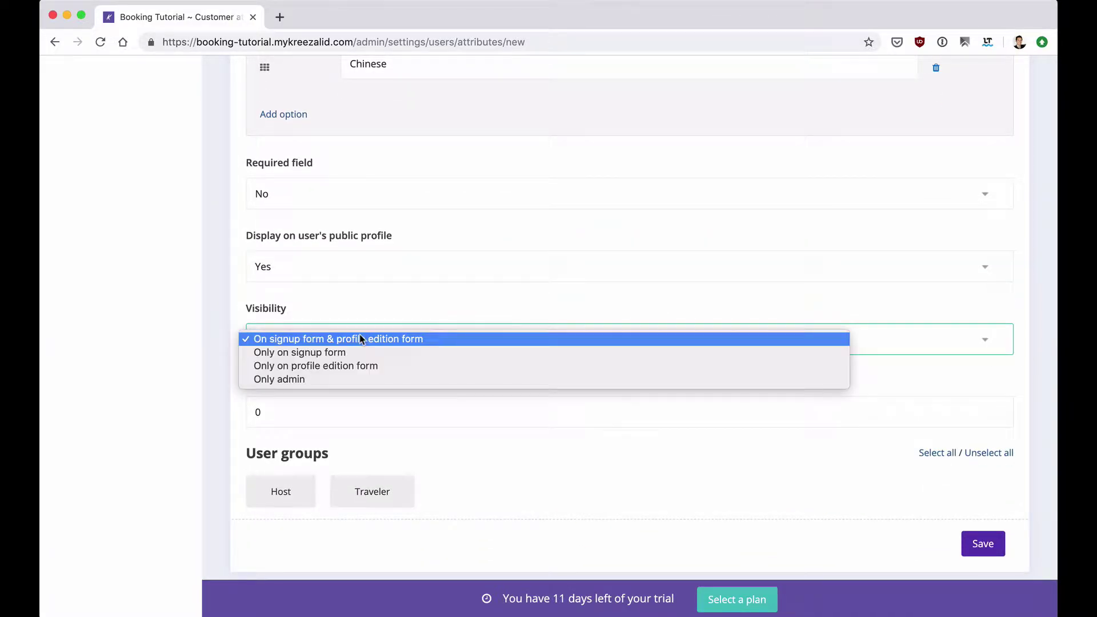
{"action": "left_click", "coordinate": [344, 370]}
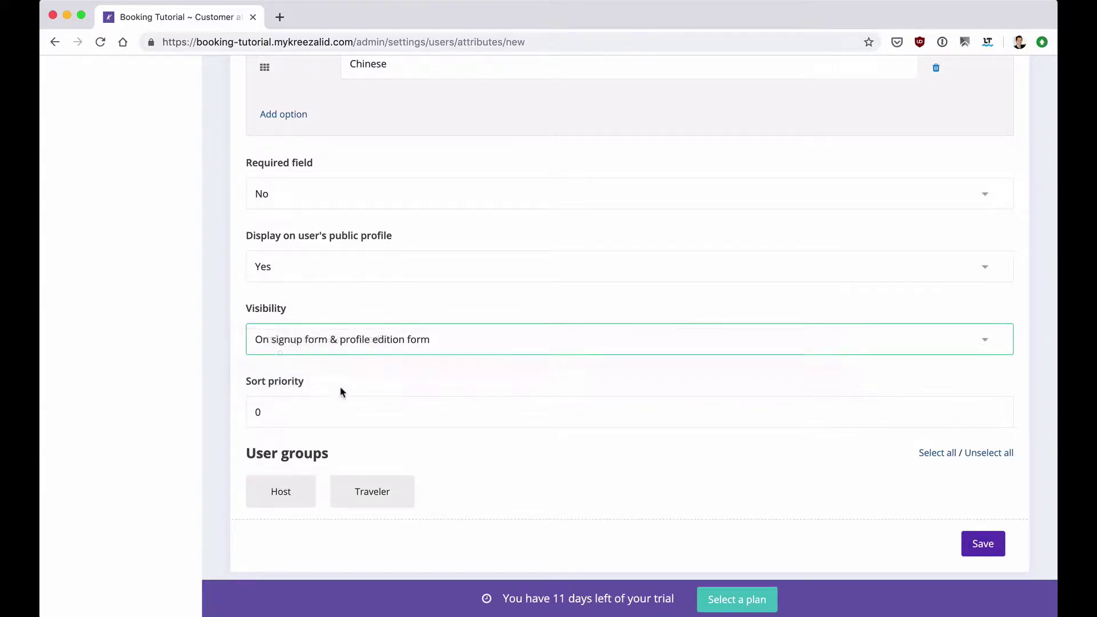
Assign the languages attribute to the Host user group and save it.
{"action": "scroll", "coordinate": [273, 479], "scroll_direction": "down", "scroll_amount": 1}
{"action": "left_click", "coordinate": [279, 460]}
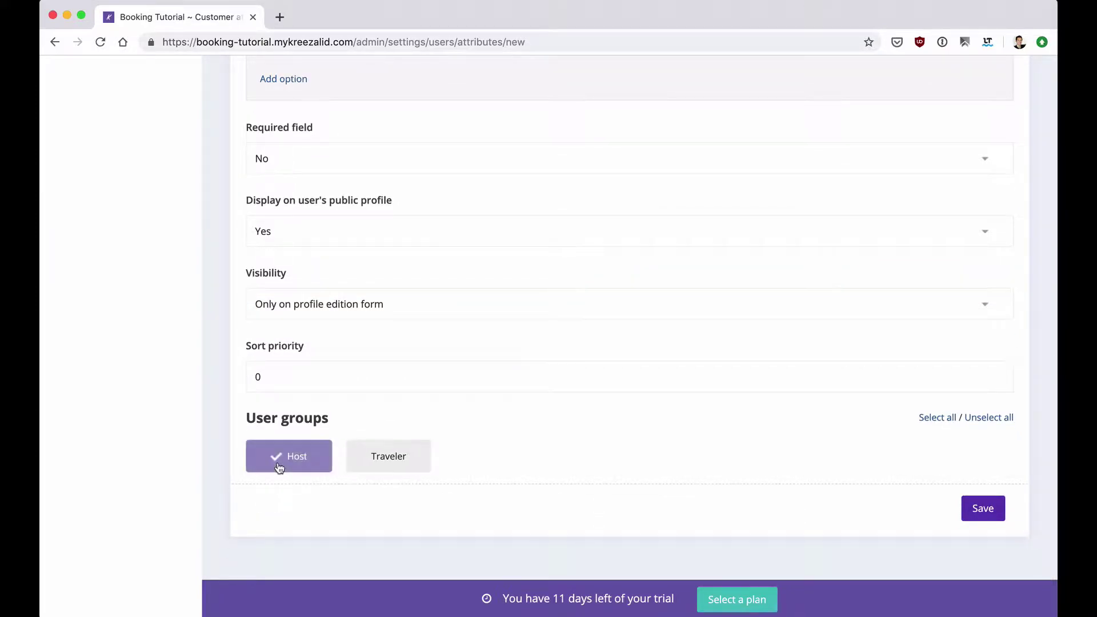
{"action": "left_click", "coordinate": [979, 511]}
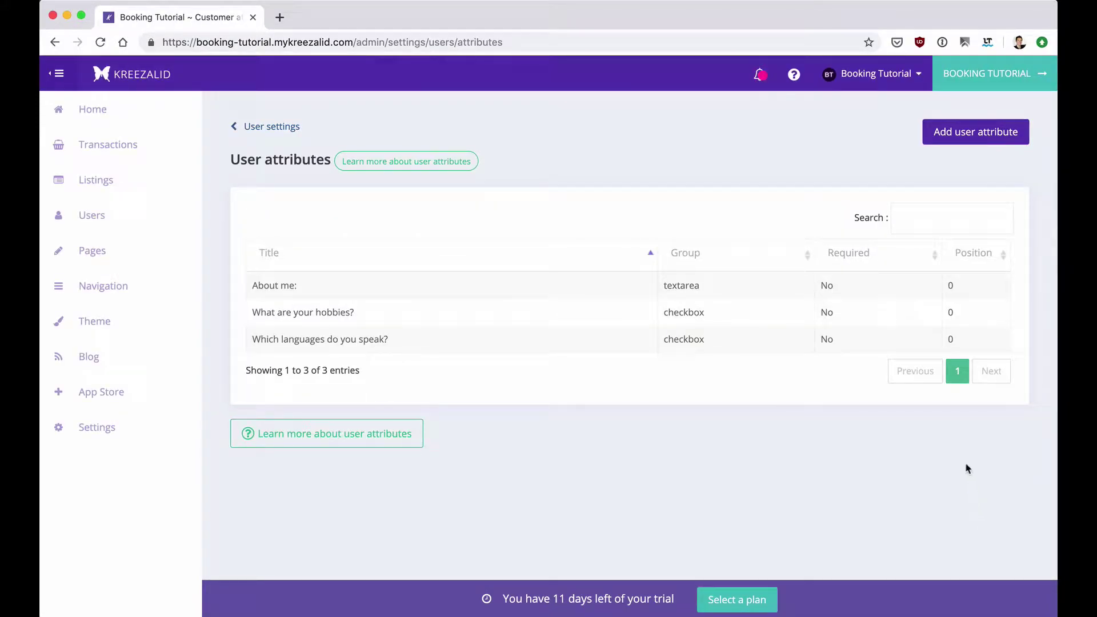
Start another user attribute titled "Are you a professional?" with the Yes/No choice type.
{"action": "left_click", "coordinate": [960, 138]}
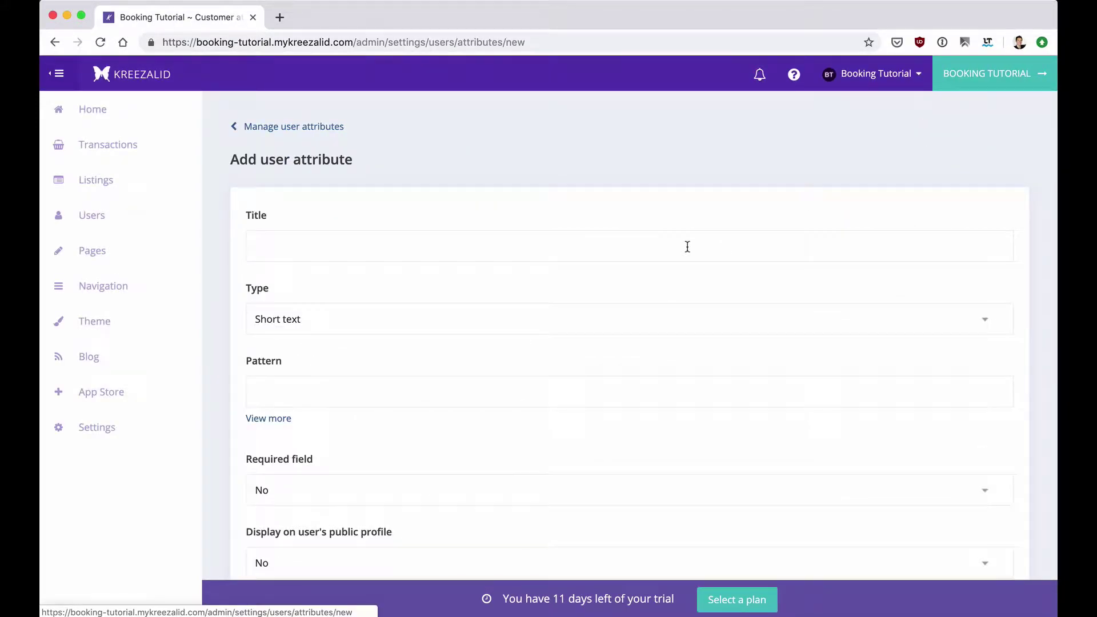
{"action": "left_click", "coordinate": [301, 249]}
{"action": "type", "text": "A"}
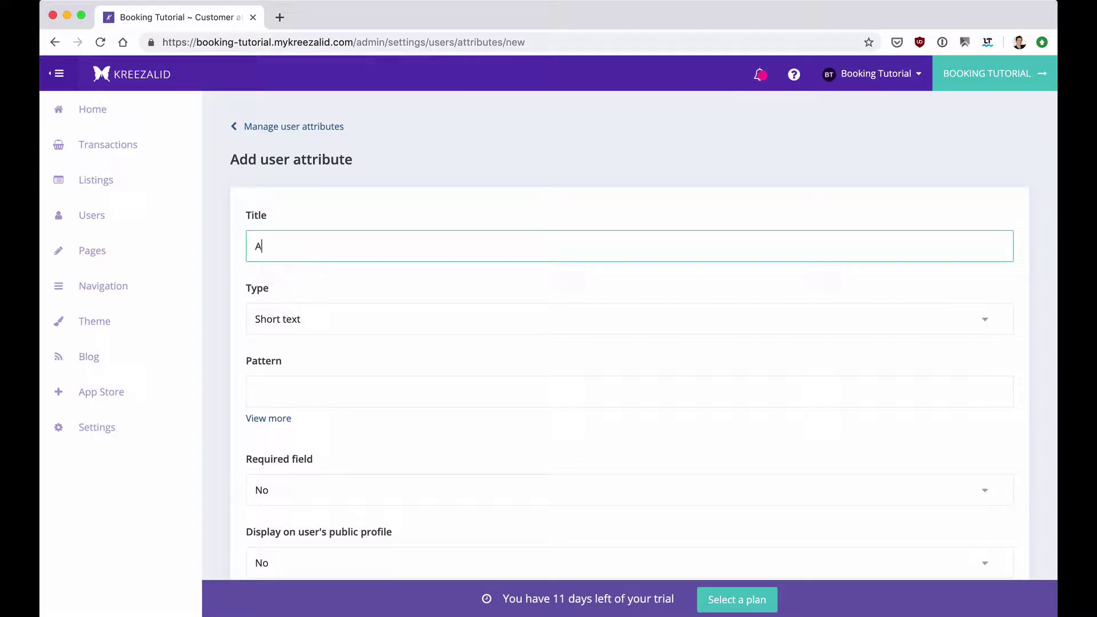
{"action": "type", "text": "re you a professional"}
{"action": "left_click", "coordinate": [284, 318]}
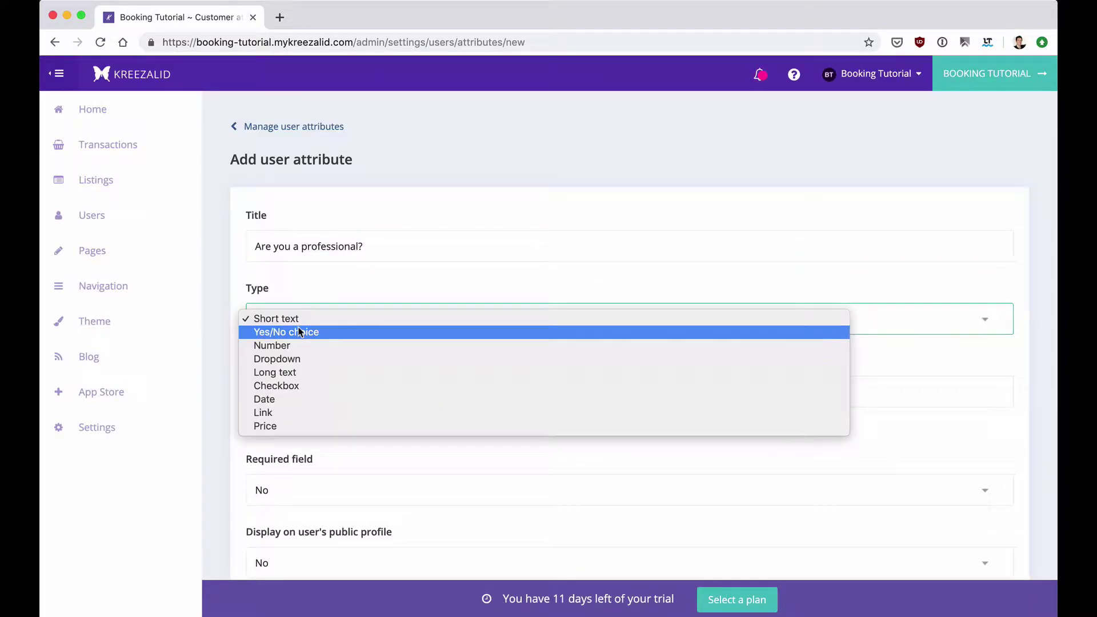
{"action": "left_click", "coordinate": [303, 330]}
Make the professional-status attribute a required field and set its public profile display to Yes.
{"action": "scroll", "coordinate": [299, 370], "scroll_direction": "down", "scroll_amount": 2}
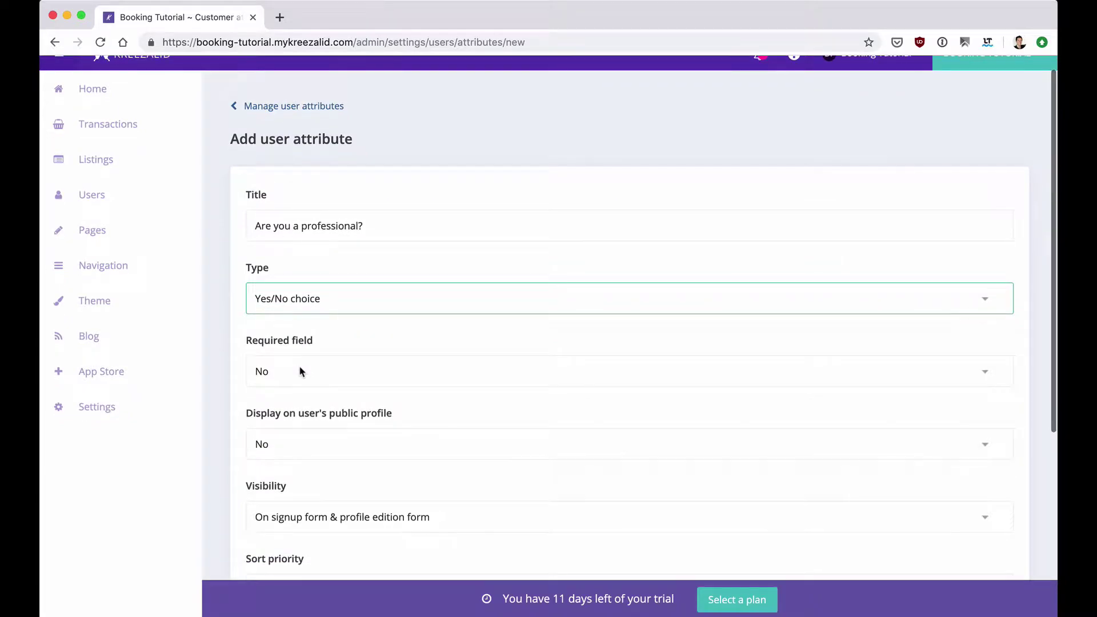
{"action": "scroll", "coordinate": [301, 370], "scroll_direction": "down", "scroll_amount": 1}
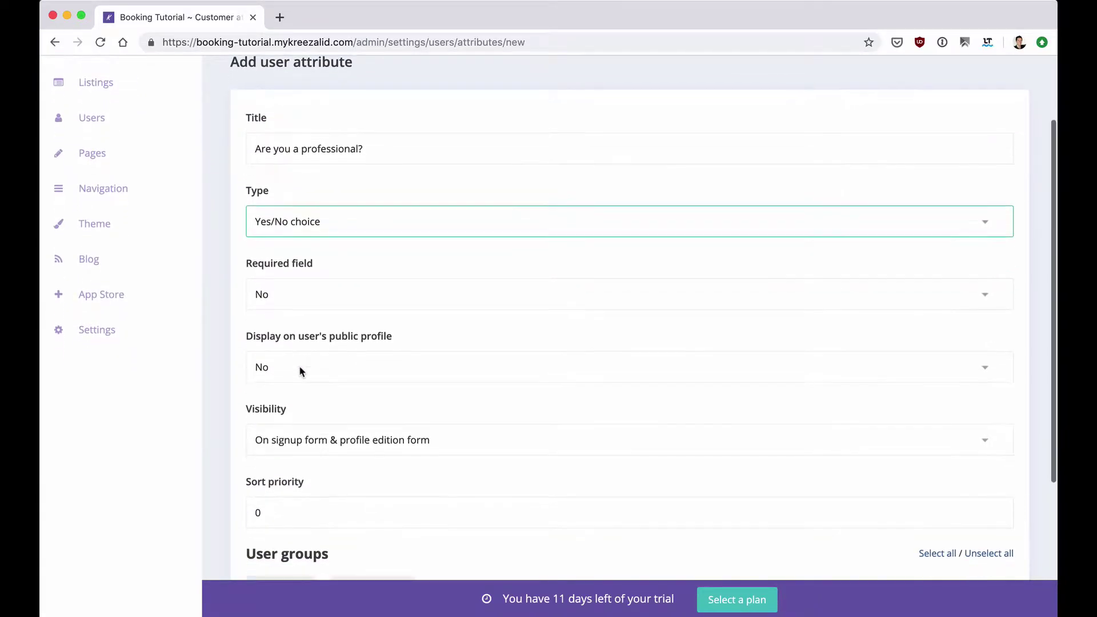
{"action": "left_click", "coordinate": [311, 297]}
{"action": "left_click", "coordinate": [311, 308]}
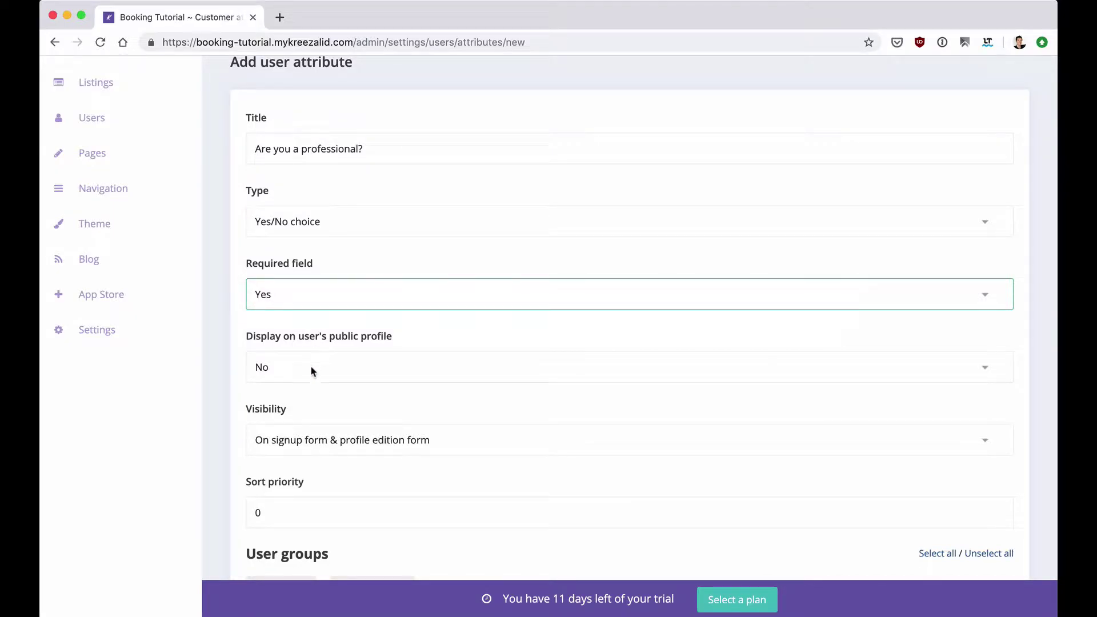
{"action": "left_click", "coordinate": [310, 366]}
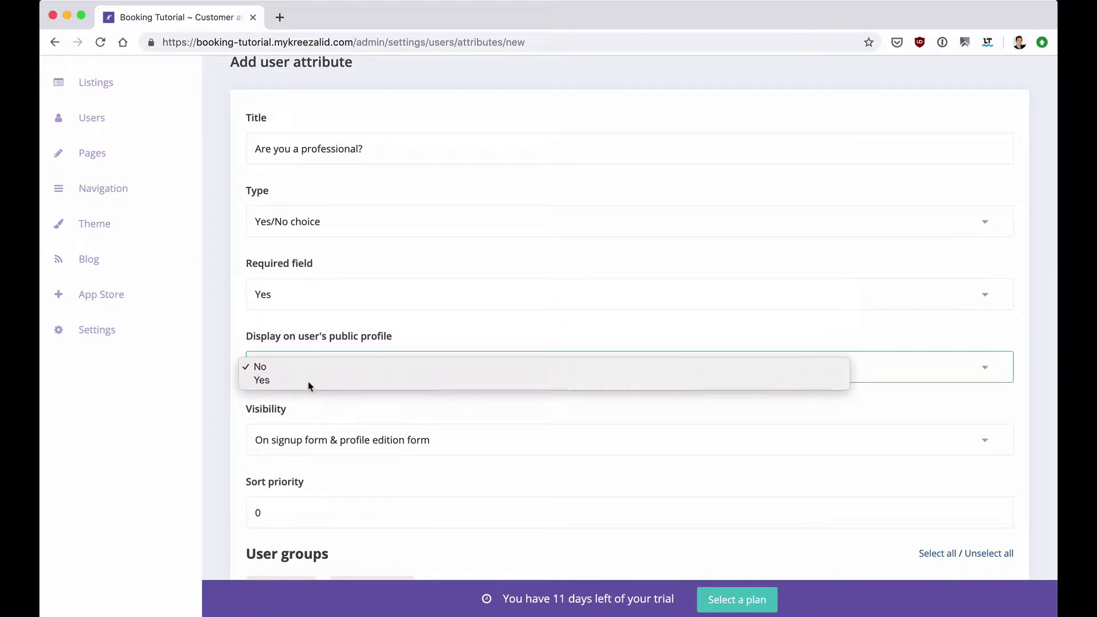
{"action": "left_click", "coordinate": [309, 379]}
Set the professional-status attribute's visibility to "Only on signup form" and save it for the Host user group.
{"action": "scroll", "coordinate": [313, 411], "scroll_direction": "down", "scroll_amount": 1}
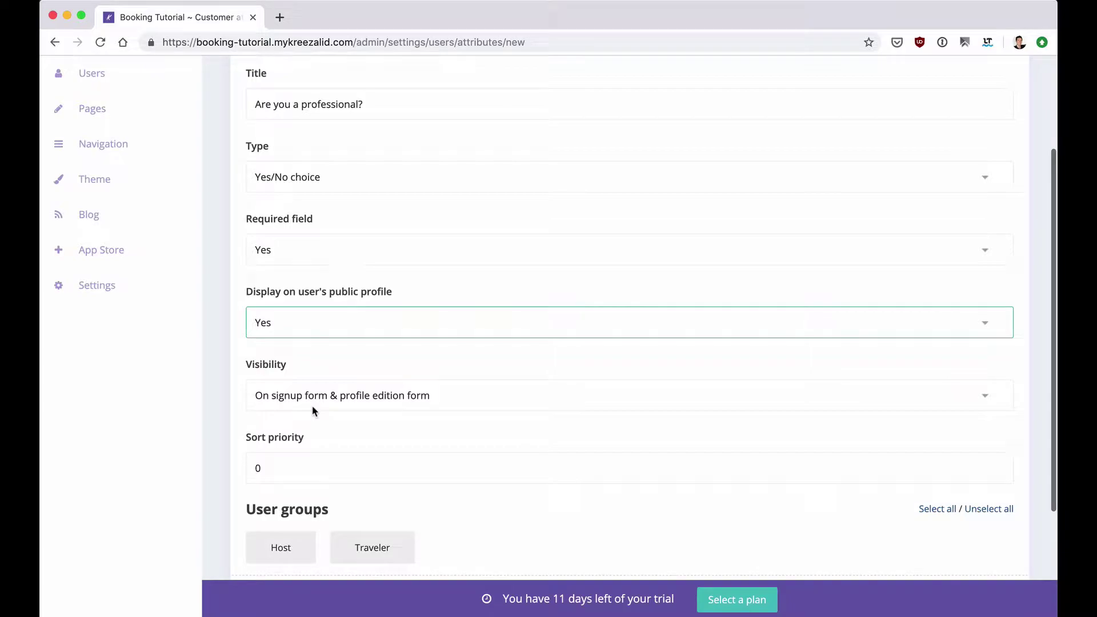
{"action": "scroll", "coordinate": [314, 410], "scroll_direction": "down", "scroll_amount": 1}
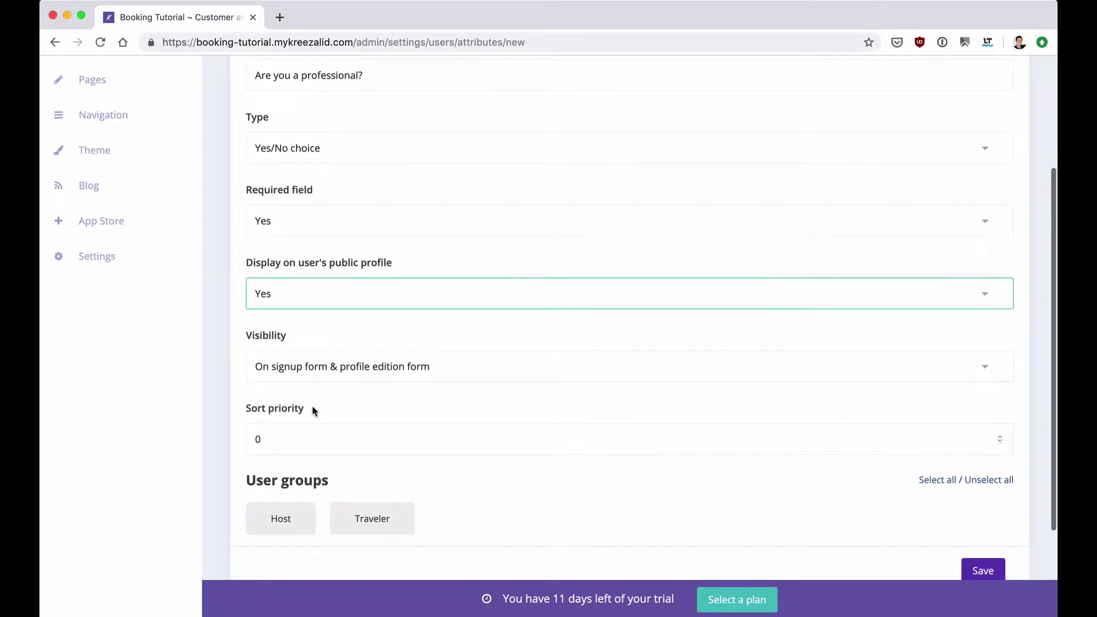
{"action": "left_click", "coordinate": [323, 353]}
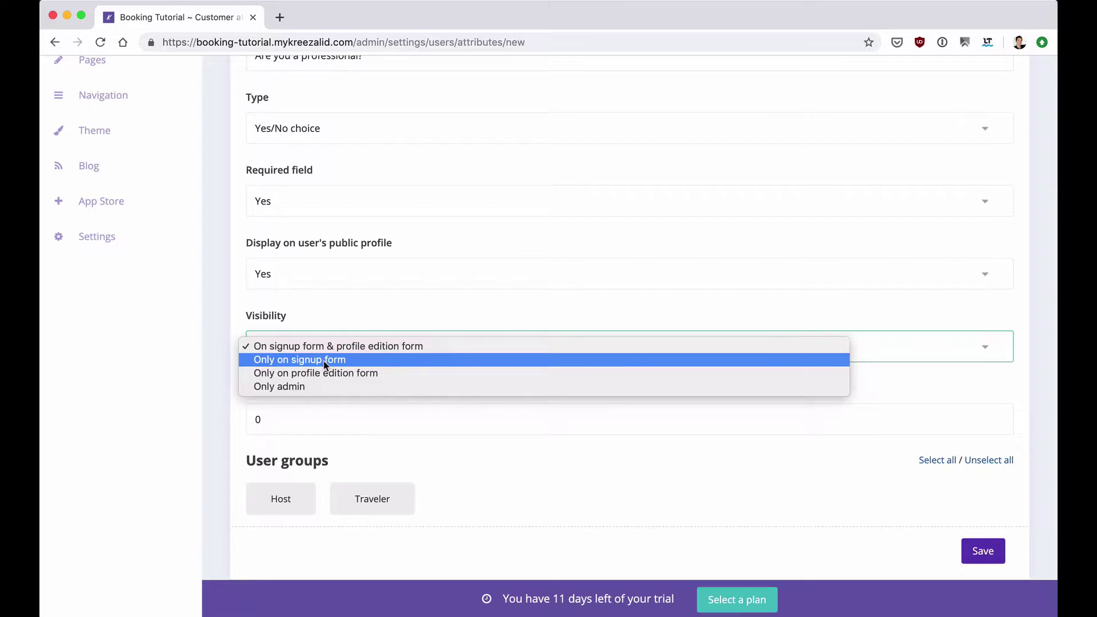
{"action": "left_click", "coordinate": [324, 360]}
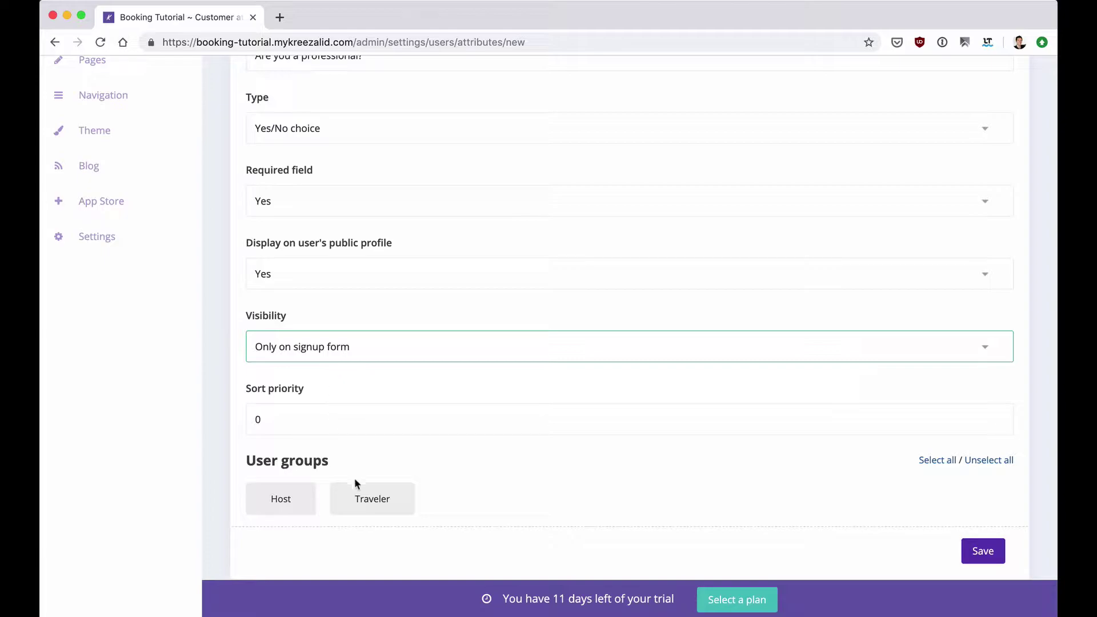
{"action": "left_click", "coordinate": [274, 506]}
{"action": "left_click", "coordinate": [975, 552]}
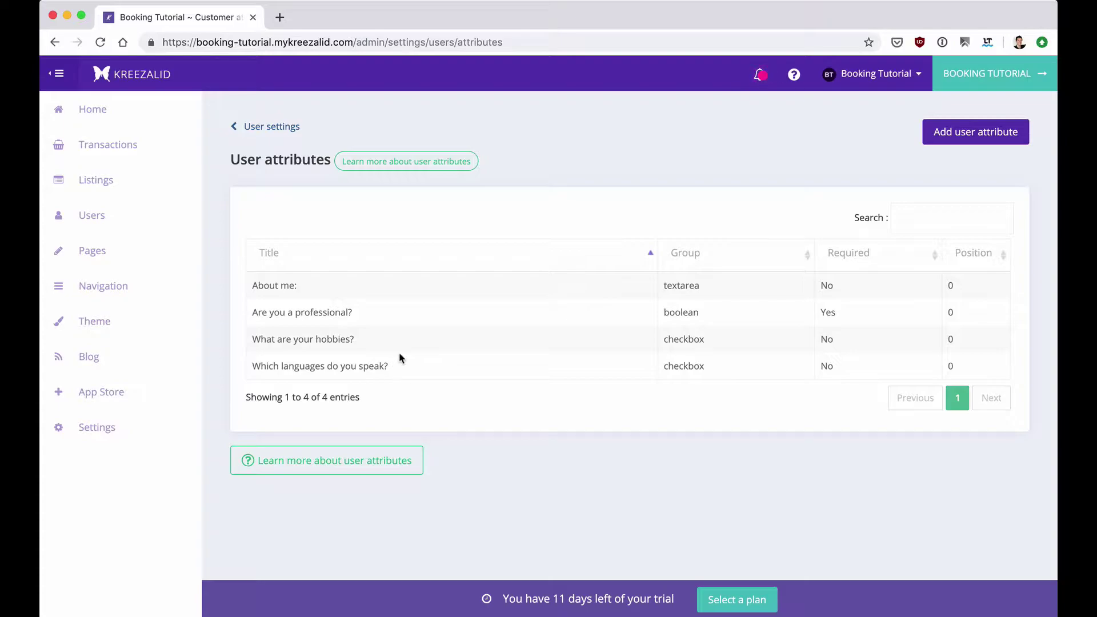
{"action": "left_click_drag", "start_coordinate": [351, 313], "coordinate": [250, 316]}
{"action": "left_click_drag", "start_coordinate": [233, 277], "coordinate": [297, 286]}
{"action": "left_click_drag", "start_coordinate": [363, 328], "coordinate": [250, 340]}
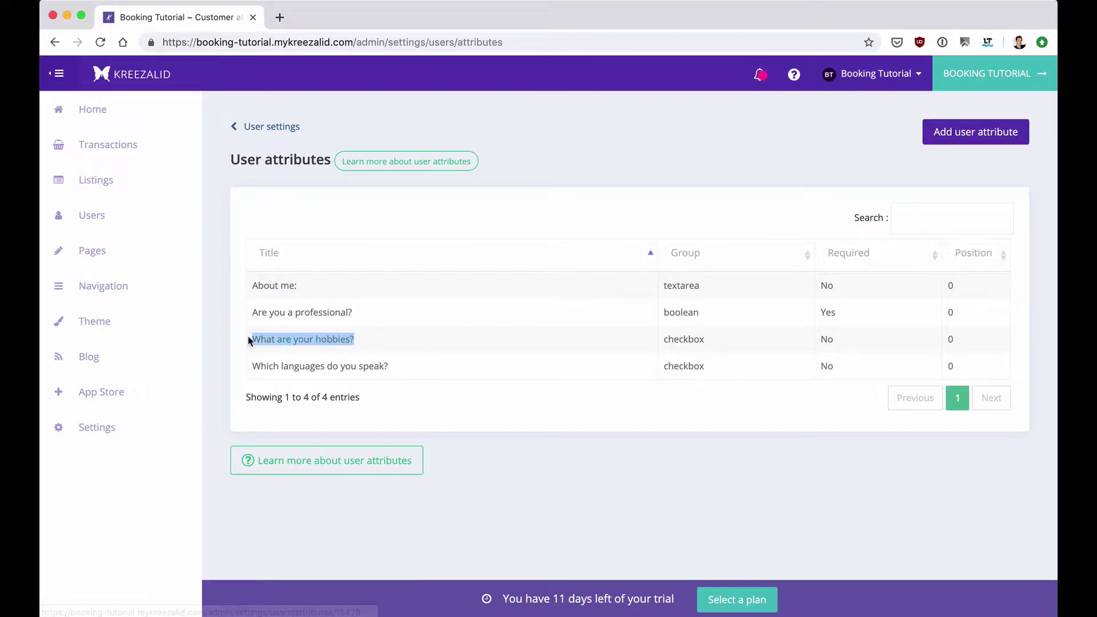
{"action": "left_click_drag", "start_coordinate": [397, 369], "coordinate": [249, 367]}
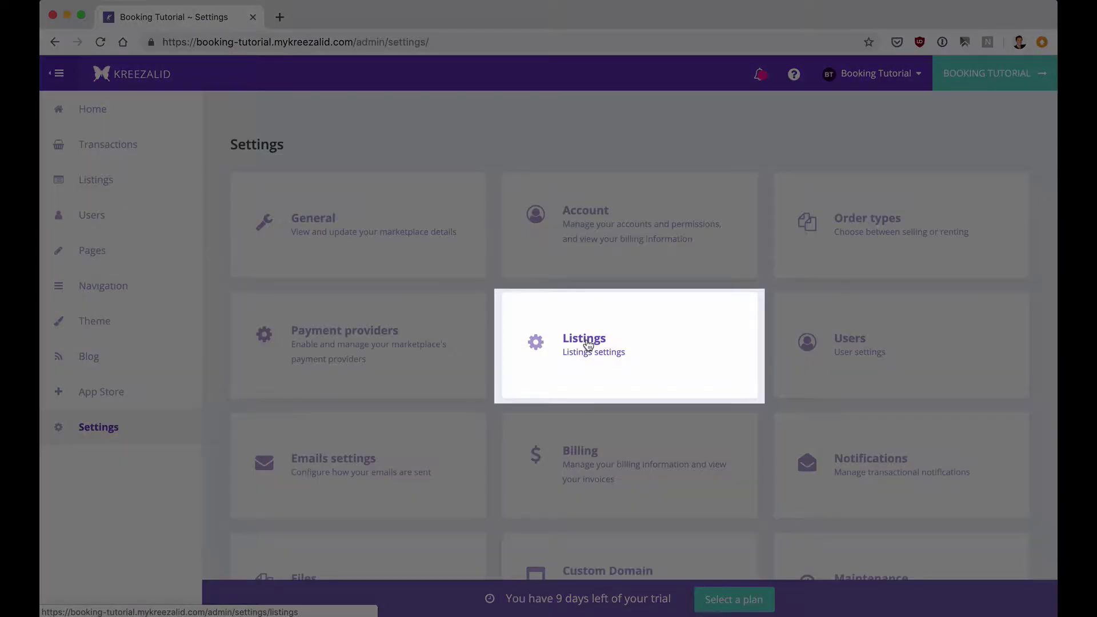
Open the listing categories management page within the marketplace's listings settings.
{"action": "left_click", "coordinate": [587, 345]}
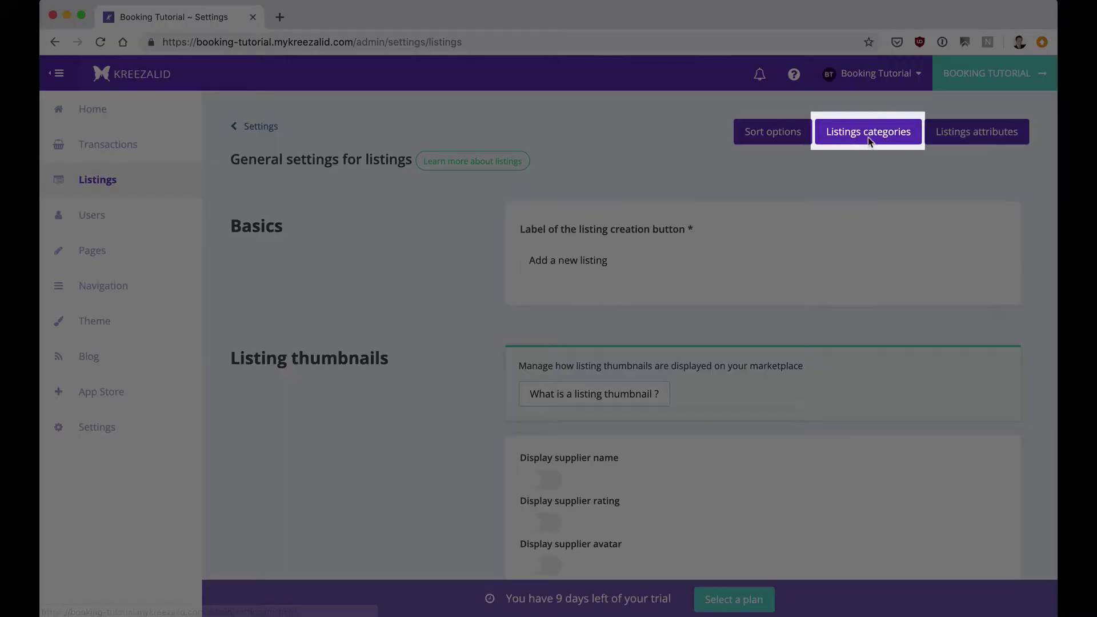
{"action": "left_click", "coordinate": [868, 137]}
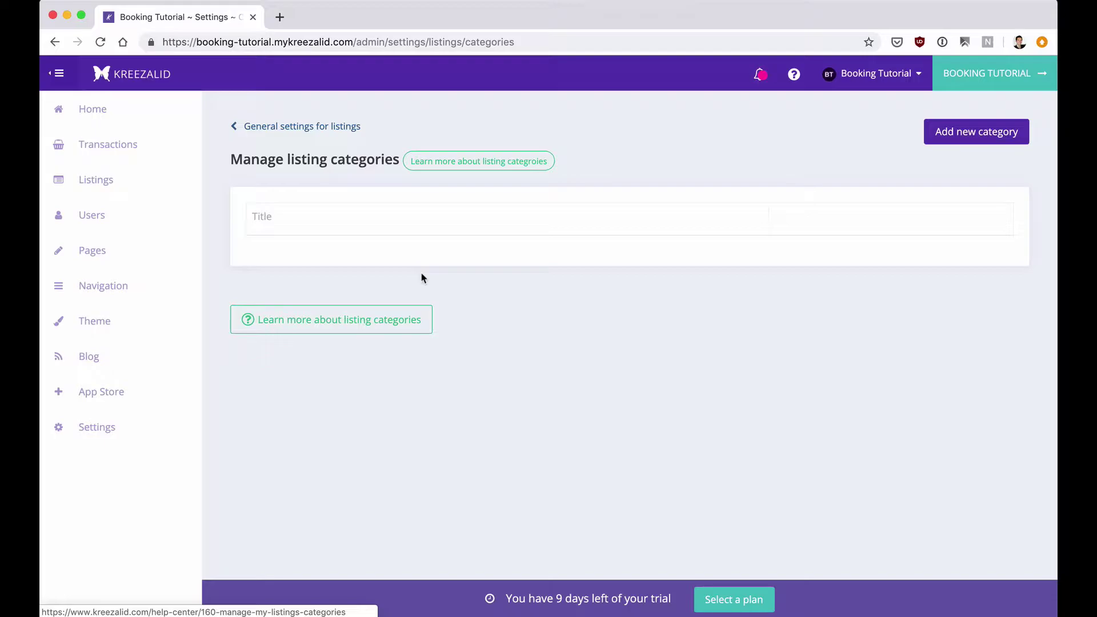
Start a new listing category with both its name and page title set to "Apartment".
{"action": "left_click", "coordinate": [949, 138]}
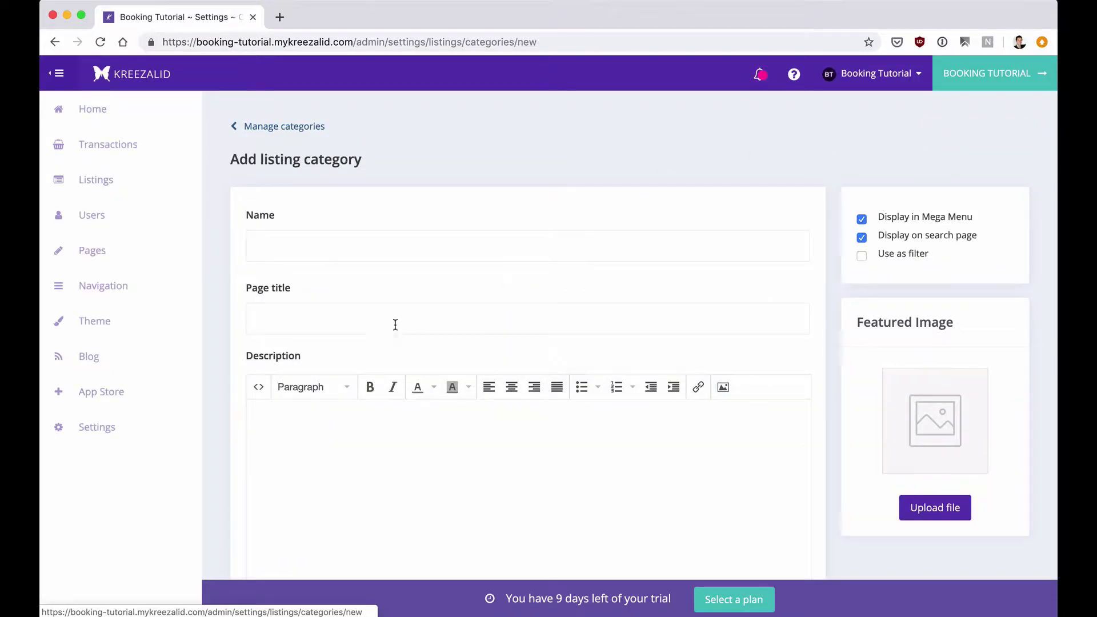
{"action": "left_click", "coordinate": [292, 250]}
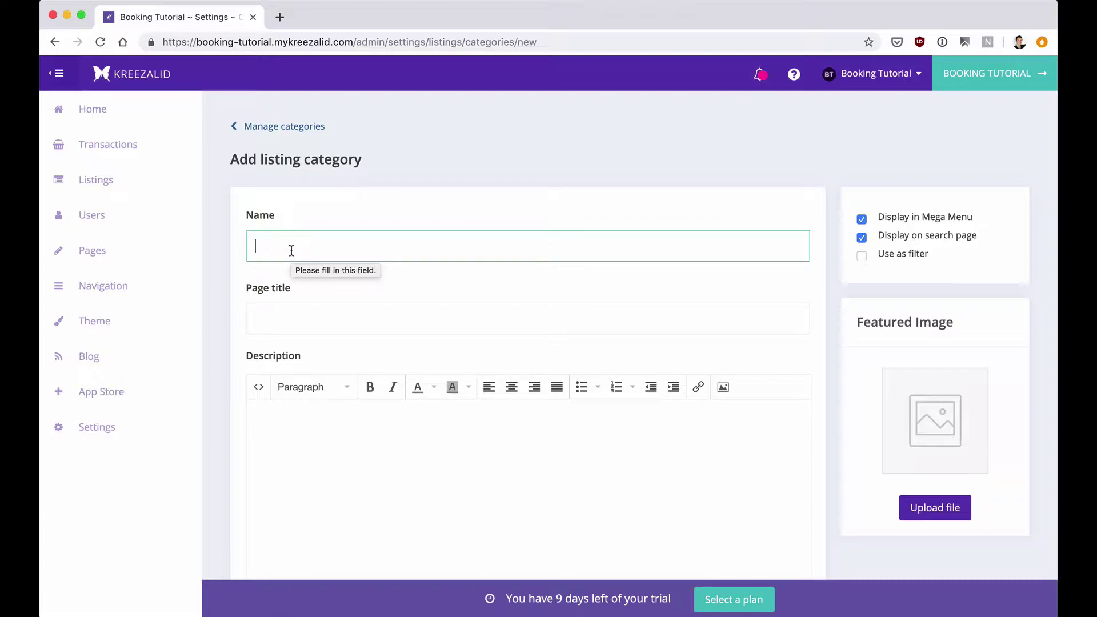
{"action": "type", "text": "Ap"}
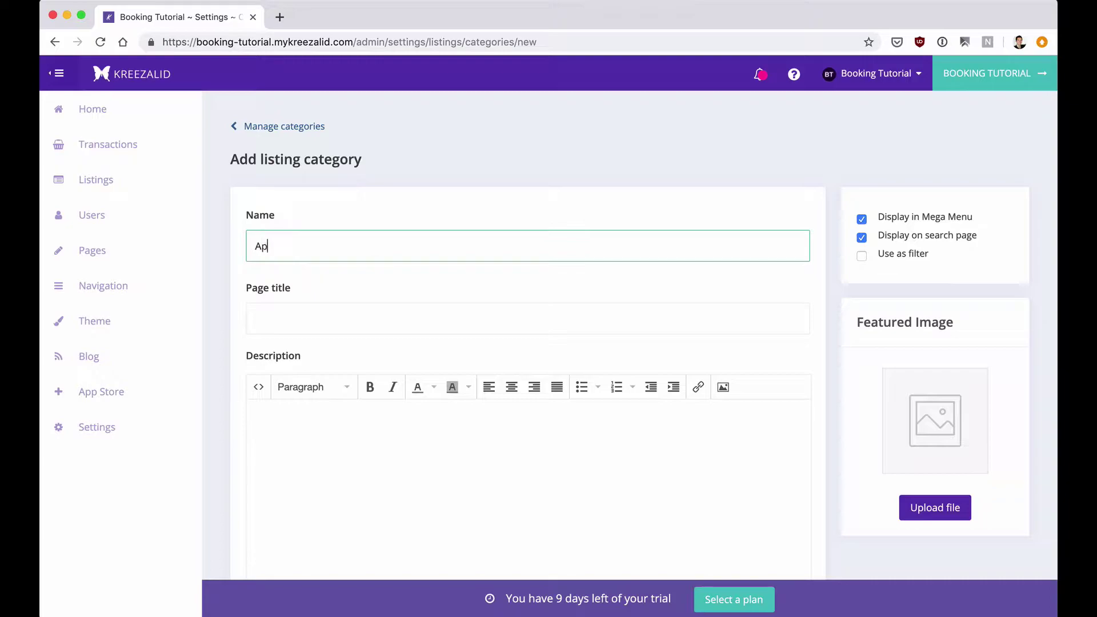
{"action": "type", "text": "artment"}
{"action": "left_click", "coordinate": [274, 314]}
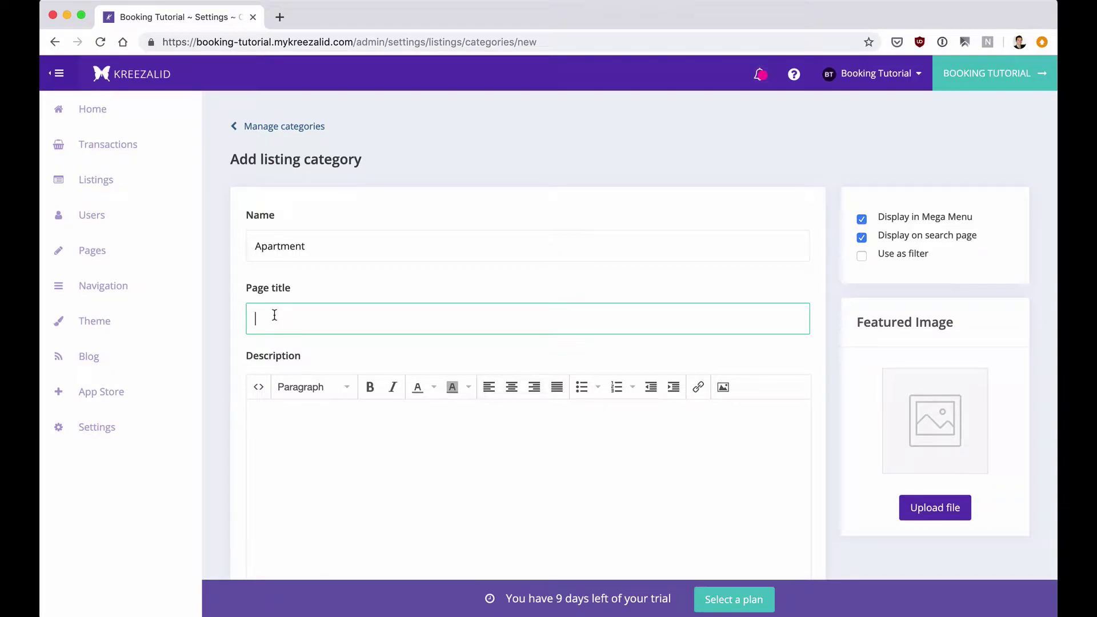
{"action": "type", "text": "Apartment"}
Give the Apartment category the description "Rent a fancy apartment with us!" and save it.
{"action": "left_click", "coordinate": [336, 420]}
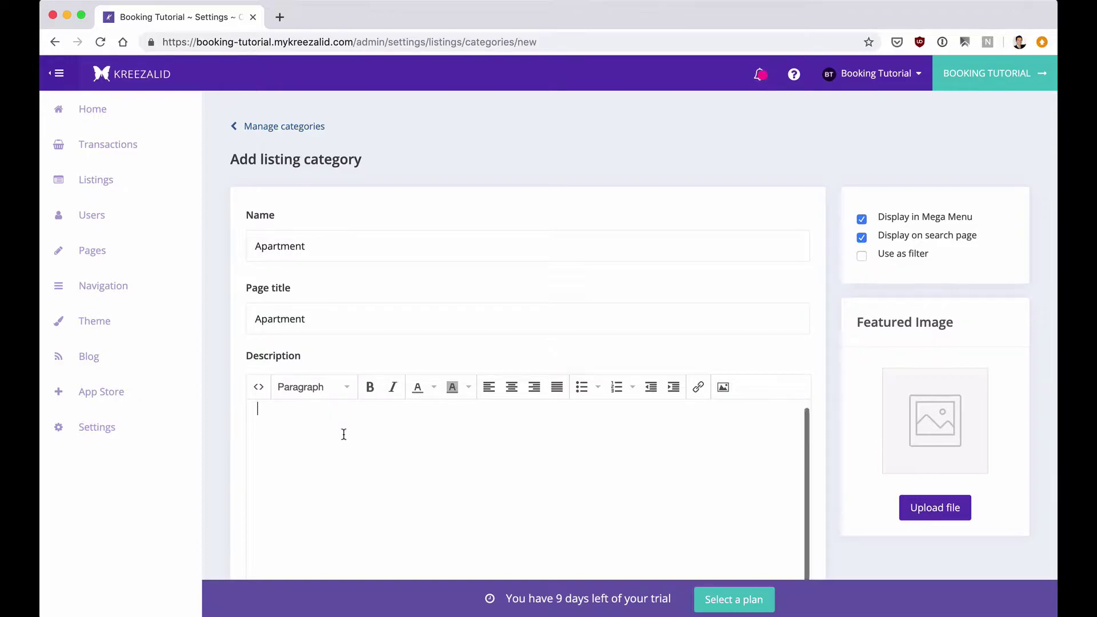
{"action": "scroll", "coordinate": [368, 323], "scroll_direction": "down", "scroll_amount": 3}
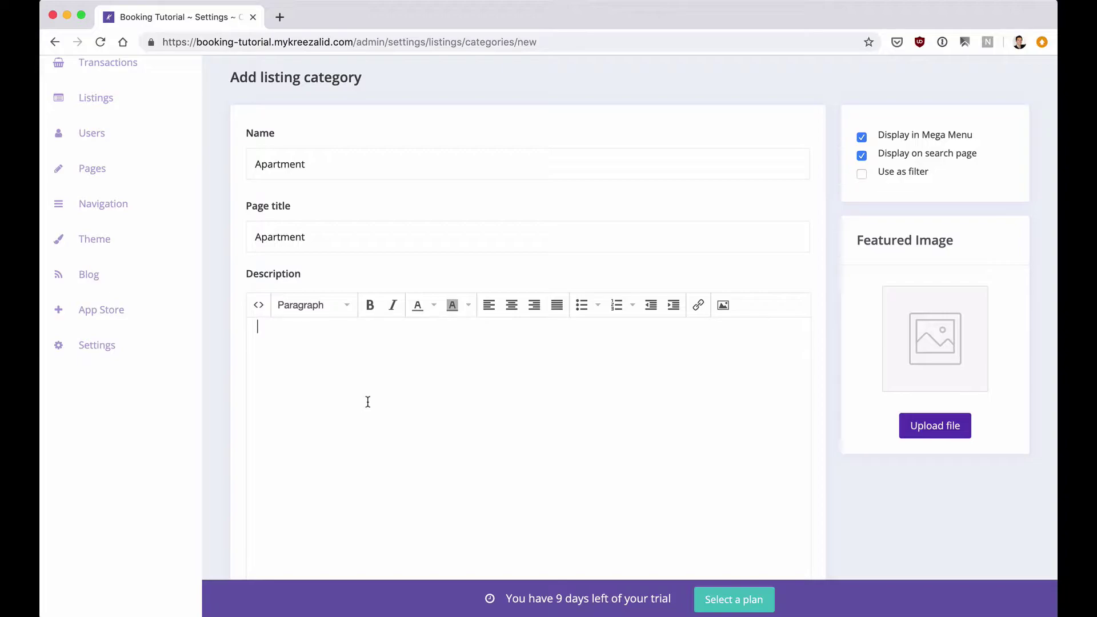
{"action": "type", "text": "Rent a fancy apartment with us!"}
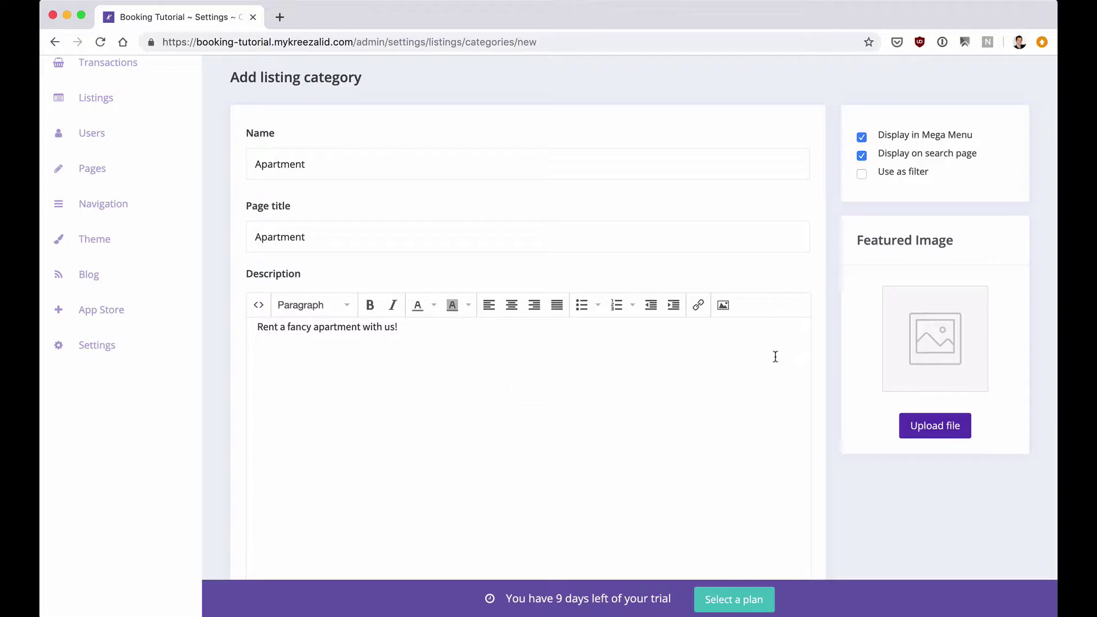
{"action": "scroll", "coordinate": [794, 371], "scroll_direction": "down", "scroll_amount": 1}
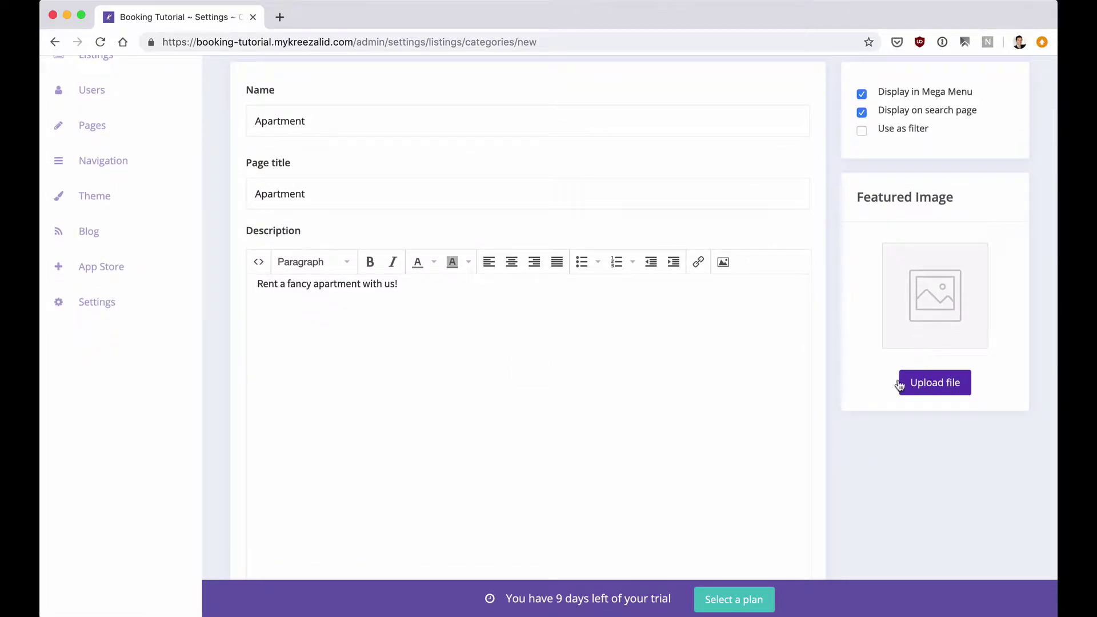
{"action": "scroll", "coordinate": [882, 387], "scroll_direction": "down", "scroll_amount": 10}
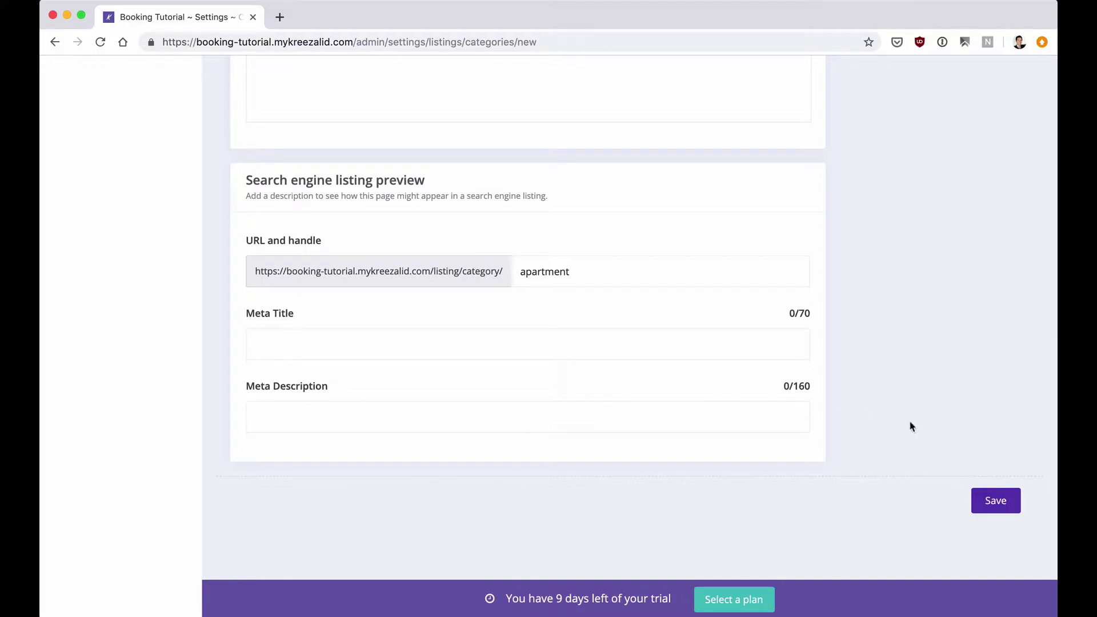
{"action": "left_click", "coordinate": [996, 501]}
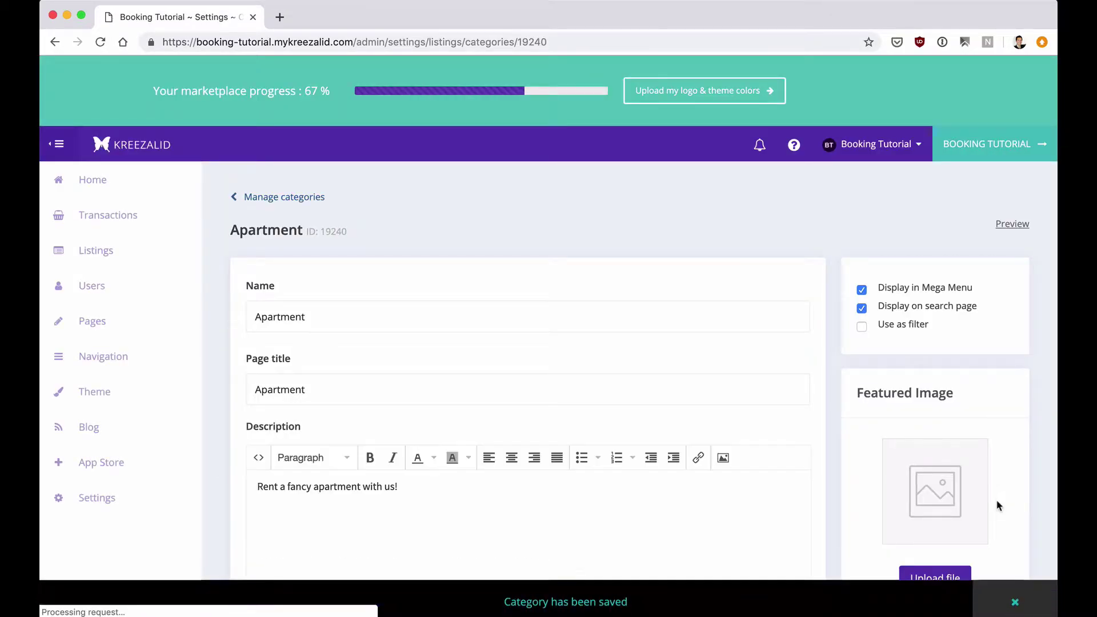
{"action": "left_click_drag", "start_coordinate": [999, 507], "coordinate": [248, 231]}
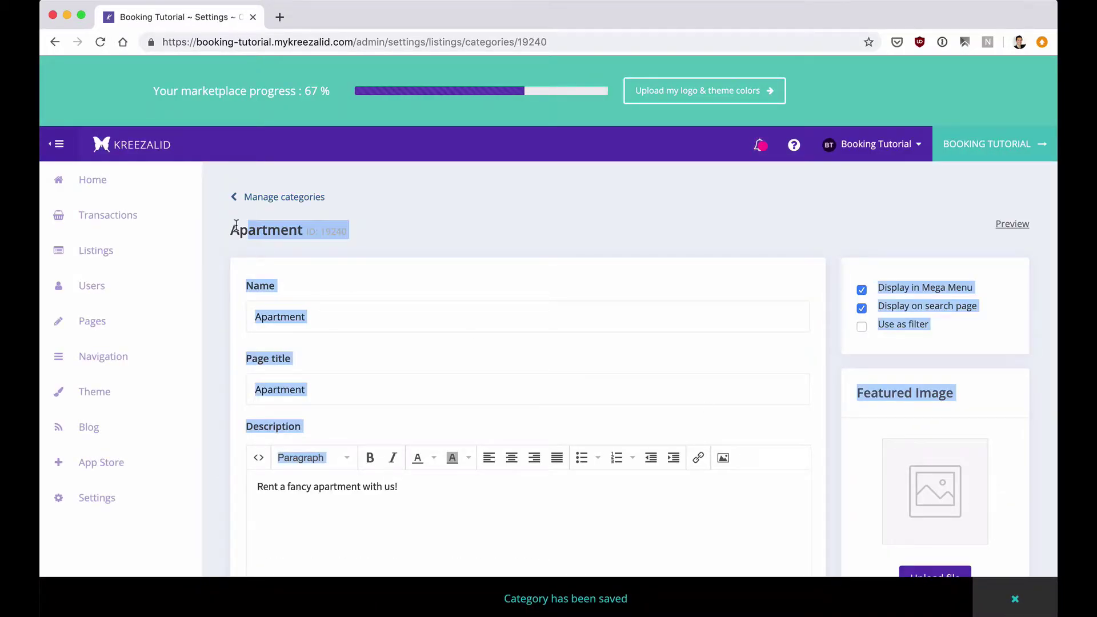
Return to the category list and start another category with name and page title "House".
{"action": "left_click", "coordinate": [271, 200]}
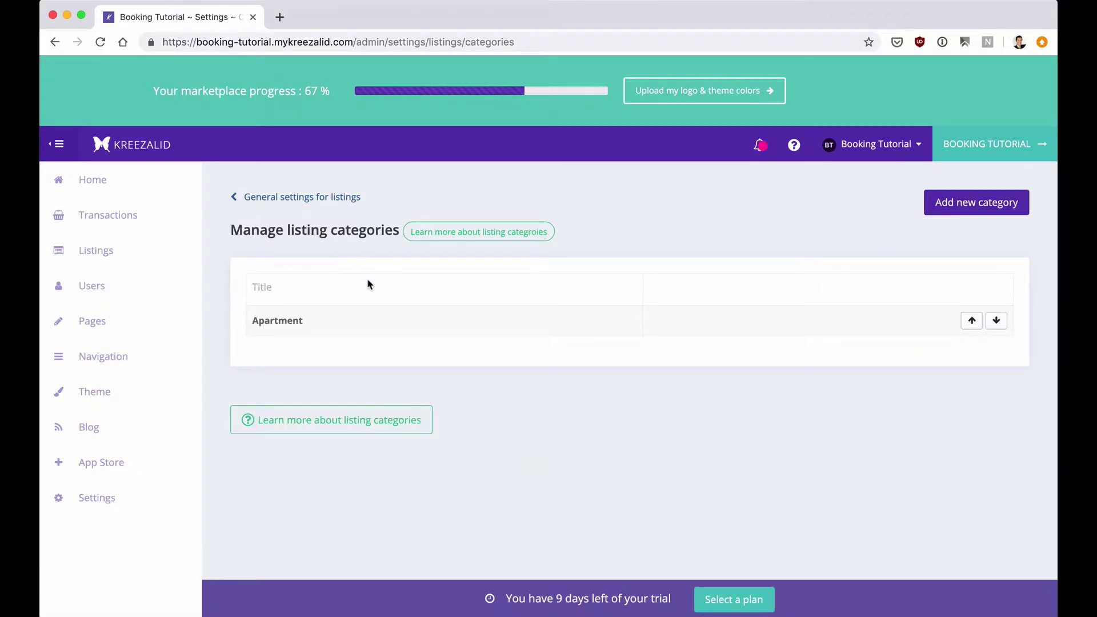
{"action": "left_click", "coordinate": [984, 209]}
{"action": "left_click", "coordinate": [310, 314]}
{"action": "type", "text": "House"}
{"action": "left_click", "coordinate": [271, 384]}
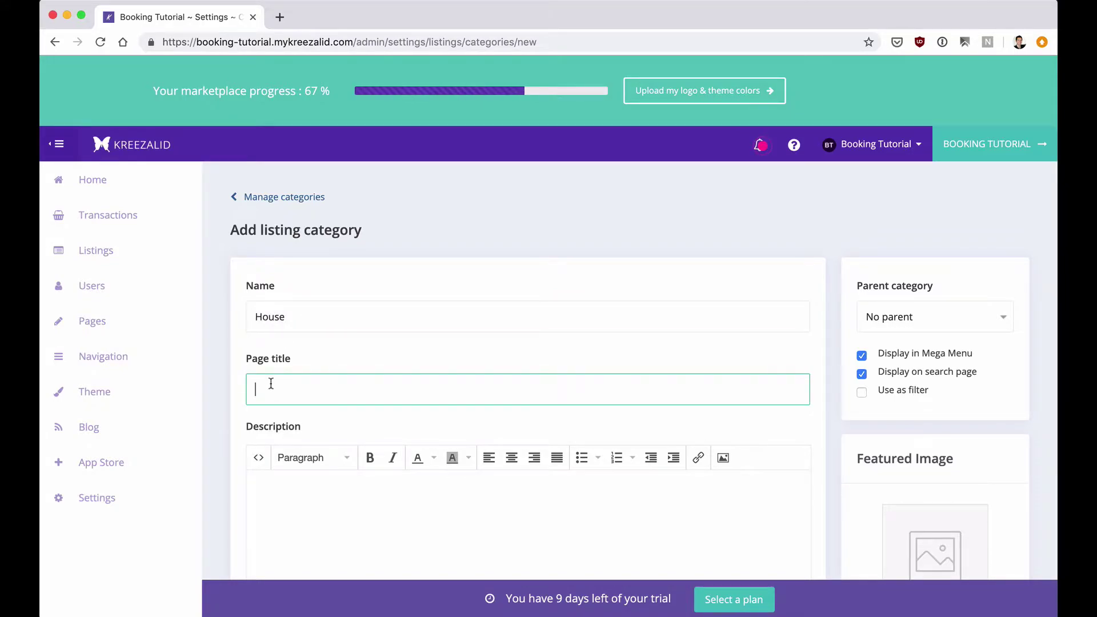
{"action": "type", "text": "House"}
Give the House category the description "A little house for rent would be nice, wouldn't it?" and save it.
{"action": "scroll", "coordinate": [326, 443], "scroll_direction": "down", "scroll_amount": 2}
{"action": "left_click", "coordinate": [345, 451]}
{"action": "scroll", "coordinate": [345, 451], "scroll_direction": "down", "scroll_amount": 2}
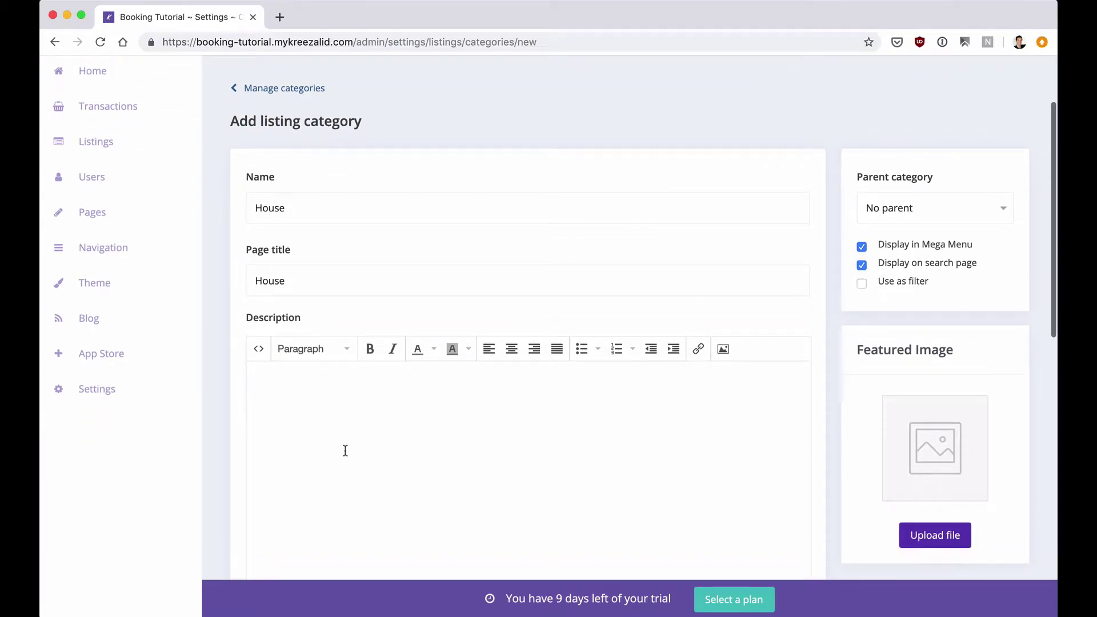
{"action": "type", "text": "A lit"}
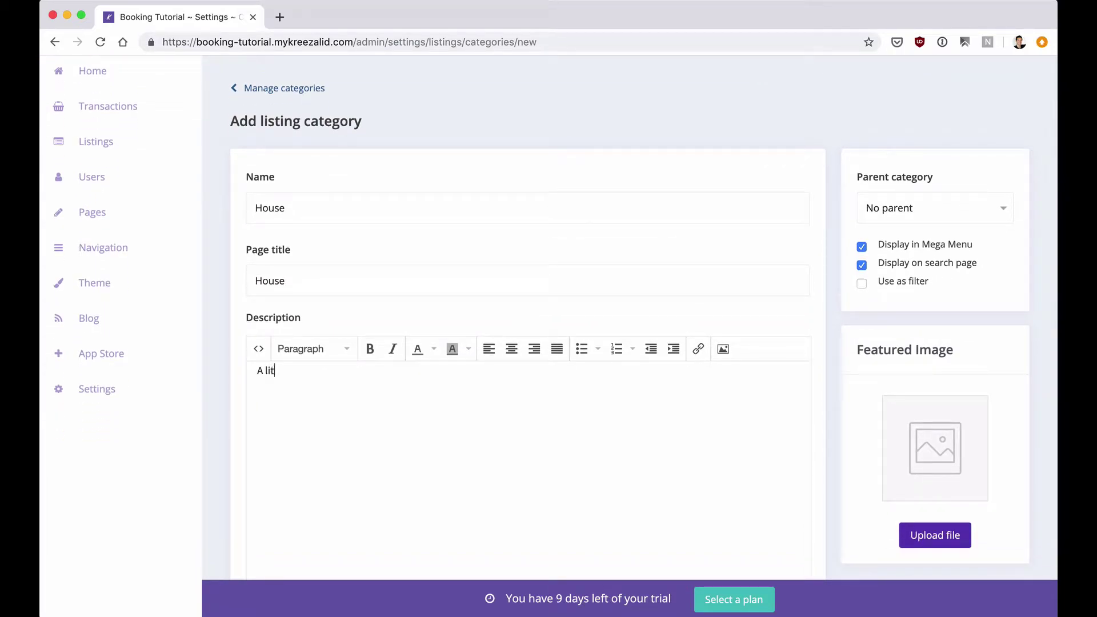
{"action": "type", "text": "tle house for ten"}
{"action": "type", "text": "nt would be nice"}
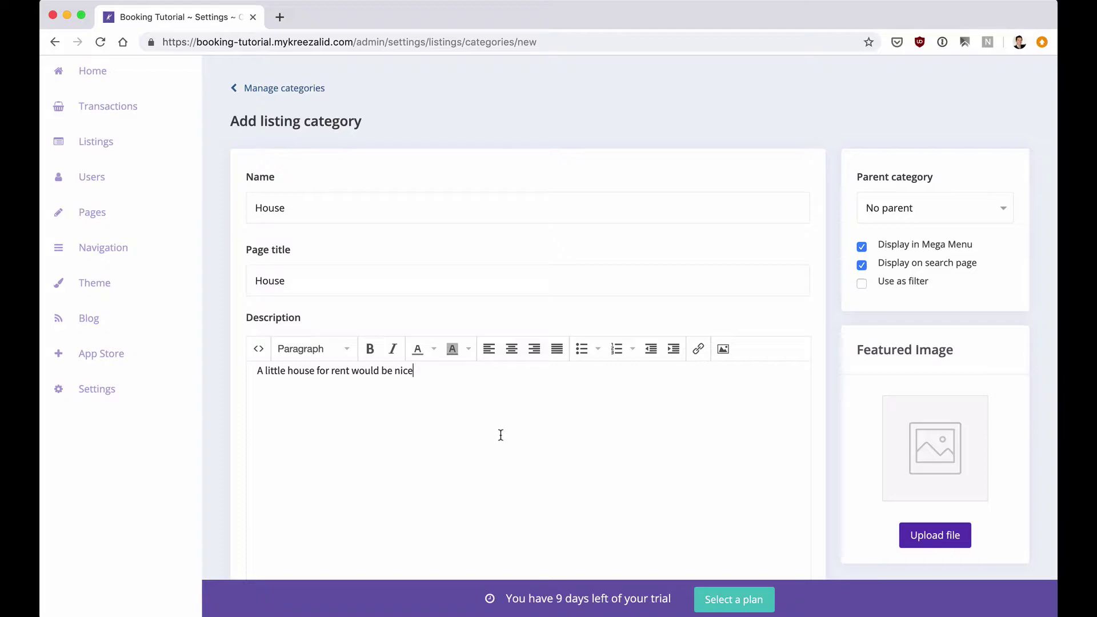
{"action": "type", "text": ", wouldn't it"}
{"action": "scroll", "coordinate": [610, 430], "scroll_direction": "down", "scroll_amount": 2}
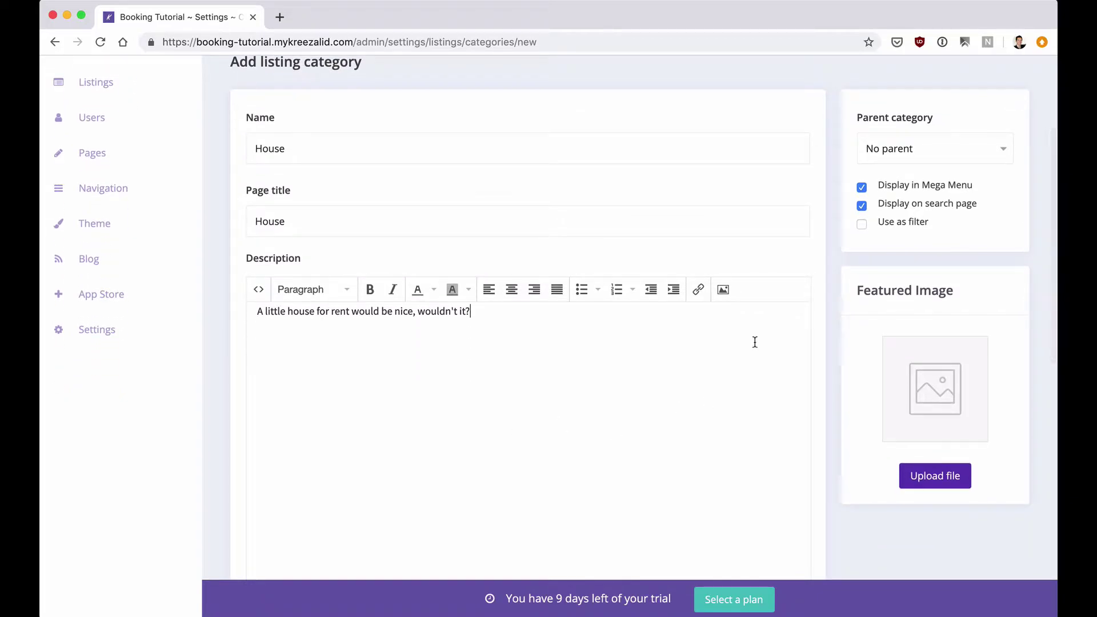
{"action": "scroll", "coordinate": [880, 315], "scroll_direction": "down", "scroll_amount": 2}
{"action": "scroll", "coordinate": [890, 318], "scroll_direction": "down", "scroll_amount": 5}
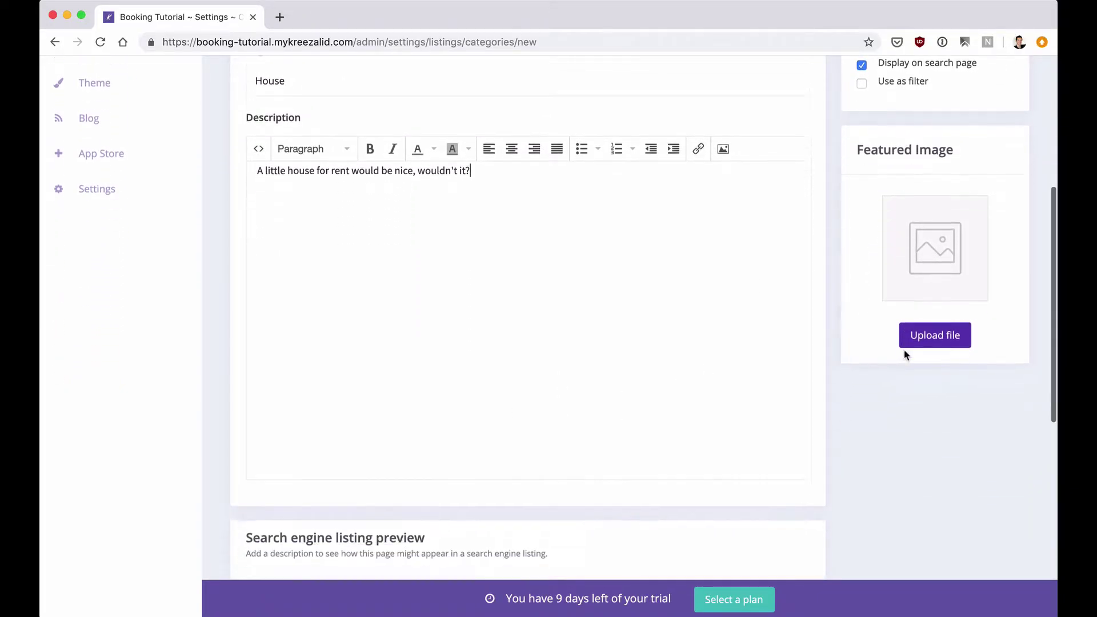
{"action": "scroll", "coordinate": [587, 423], "scroll_direction": "down", "scroll_amount": 2}
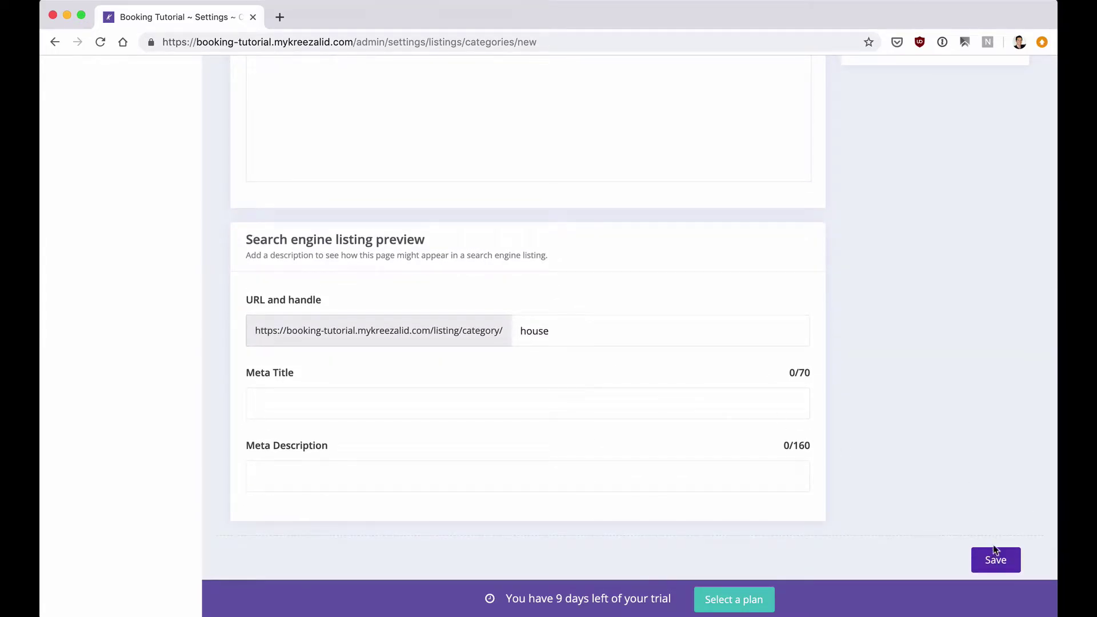
{"action": "left_click", "coordinate": [994, 560]}
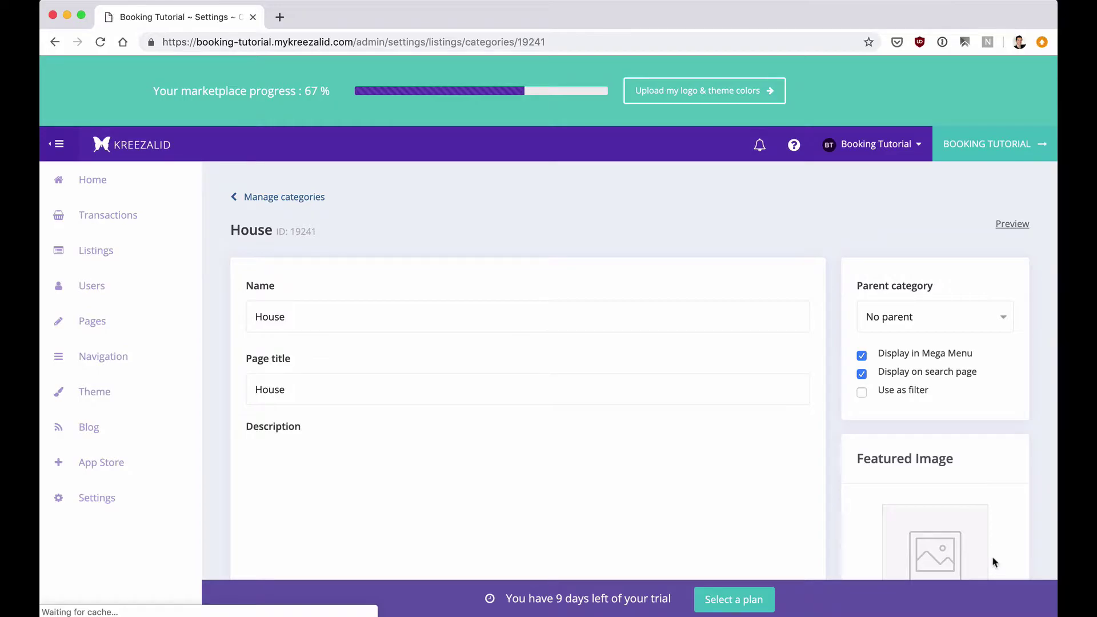
Go back through the category list to the general listings settings and open the listing attributes page.
{"action": "left_click", "coordinate": [308, 197]}
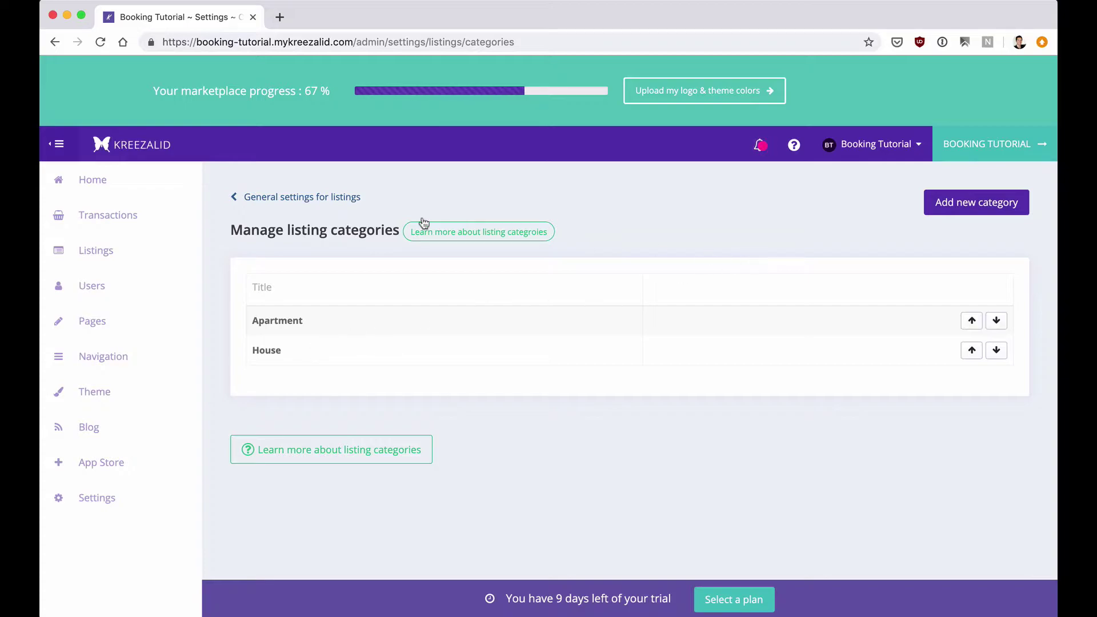
{"action": "left_click", "coordinate": [279, 198]}
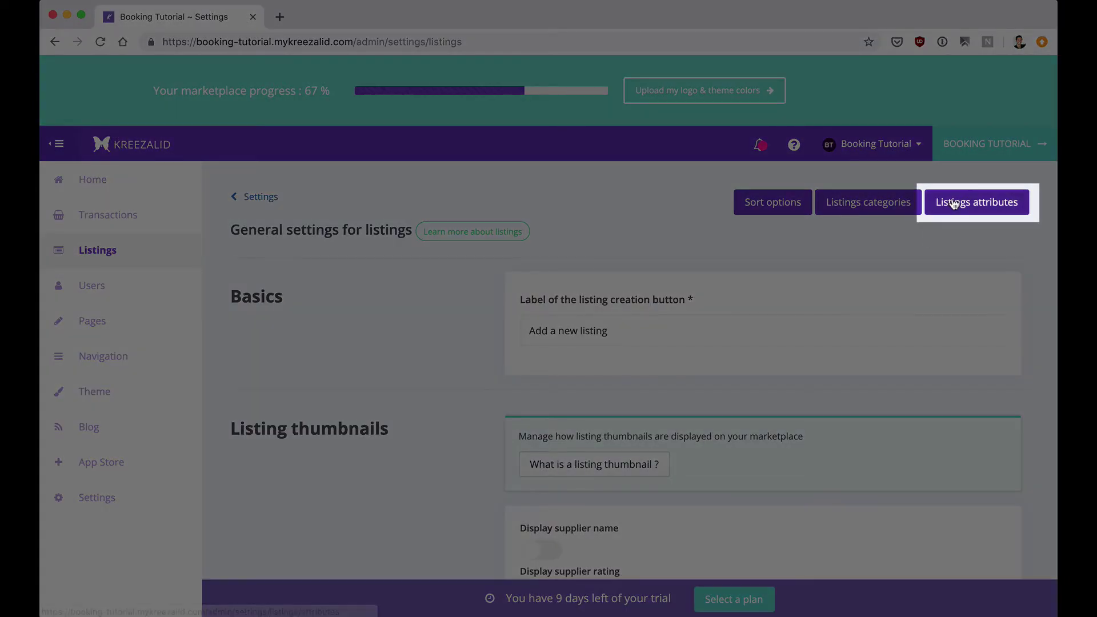
{"action": "left_click", "coordinate": [954, 205]}
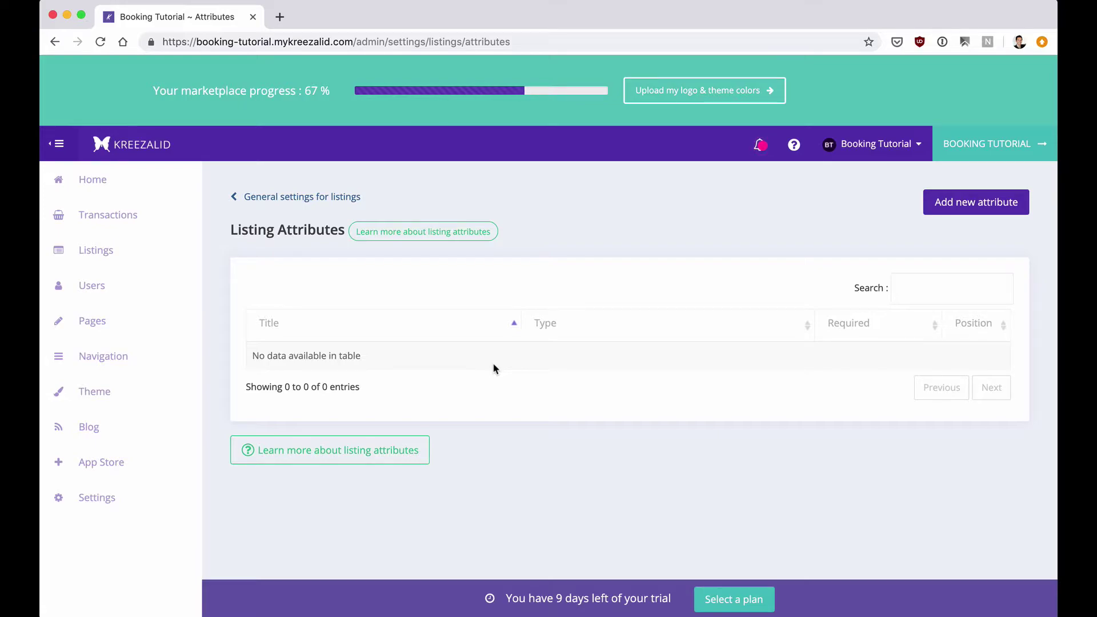
Start a new listing attribute titled "Amenities" with the Checkbox type.
{"action": "left_click", "coordinate": [950, 212]}
{"action": "left_click", "coordinate": [284, 320]}
{"action": "type", "text": "Amenities"}
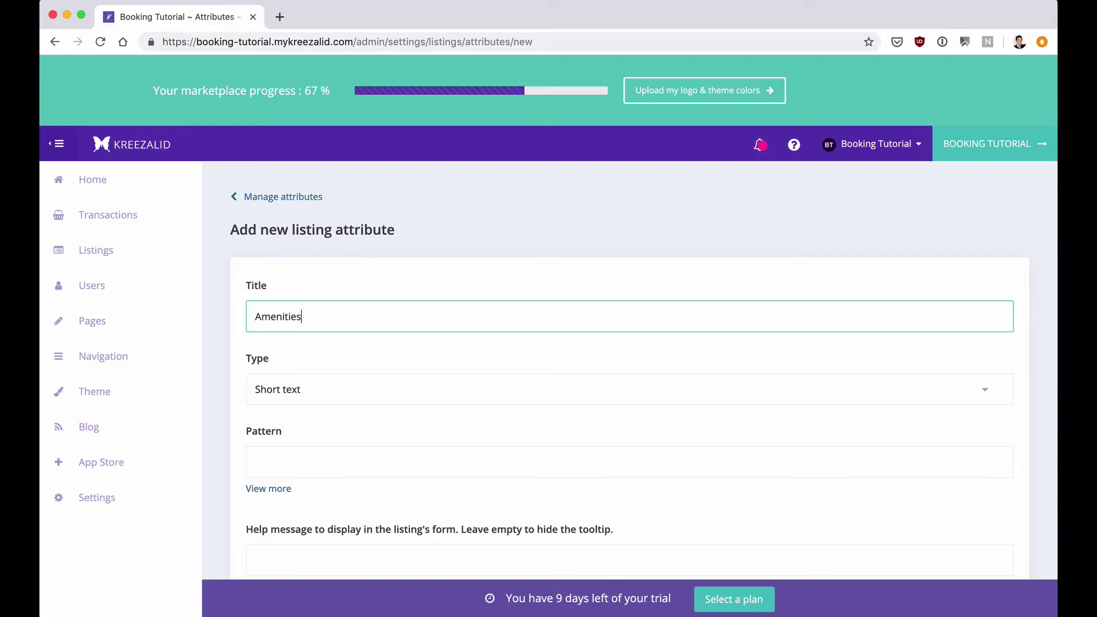
{"action": "scroll", "coordinate": [337, 384], "scroll_direction": "down", "scroll_amount": 2}
{"action": "left_click", "coordinate": [307, 323]}
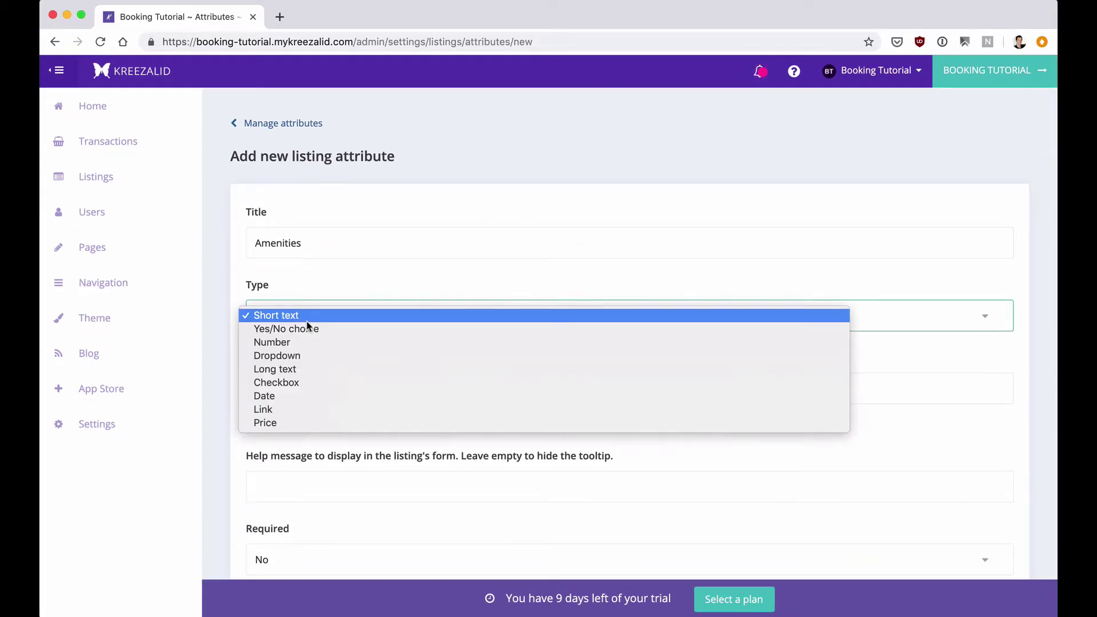
{"action": "left_click", "coordinate": [305, 382]}
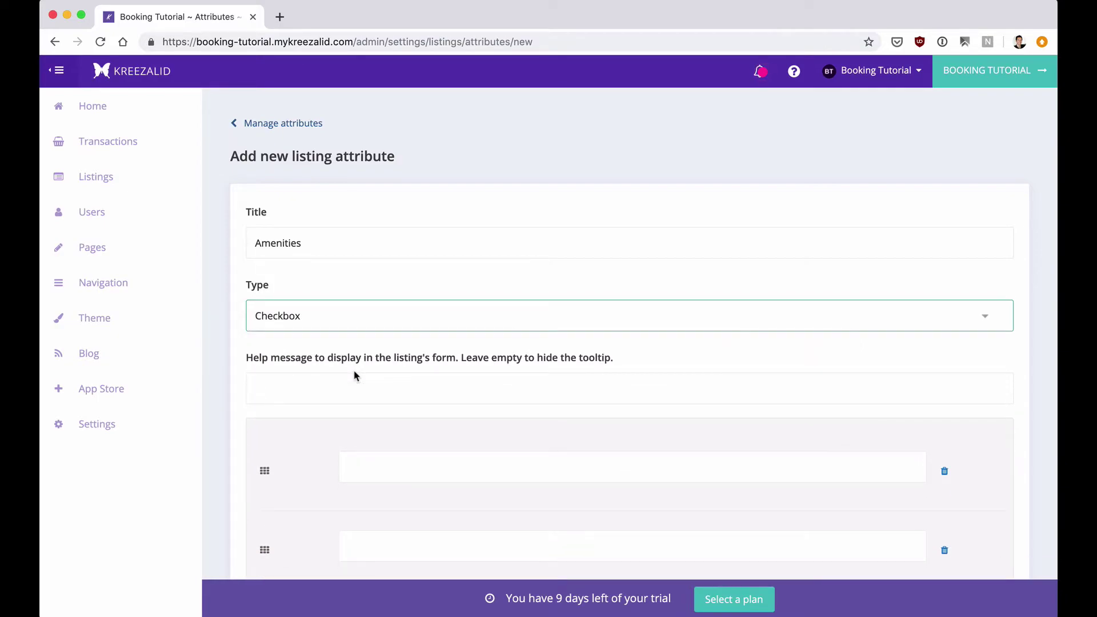
Fill in "Kitchen" and "WIFI" as the first two checkbox options of the Amenities attribute.
{"action": "scroll", "coordinate": [354, 375], "scroll_direction": "down", "scroll_amount": 2}
{"action": "left_click", "coordinate": [364, 383]}
{"action": "scroll", "coordinate": [365, 382], "scroll_direction": "down", "scroll_amount": 2}
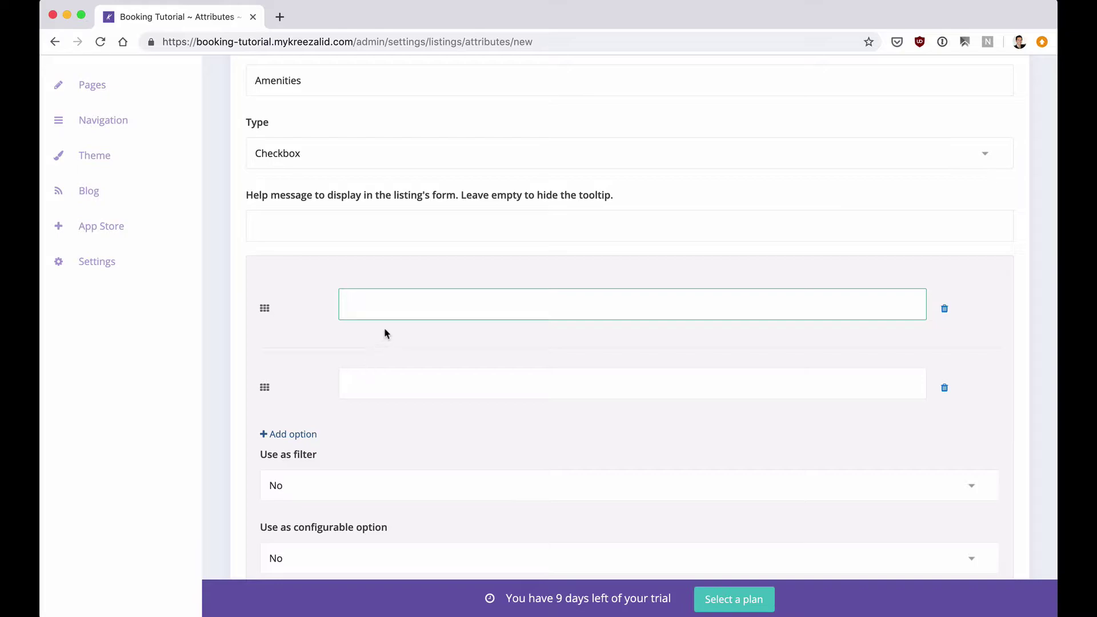
{"action": "type", "text": "Kitchen"}
{"action": "left_click", "coordinate": [385, 389]}
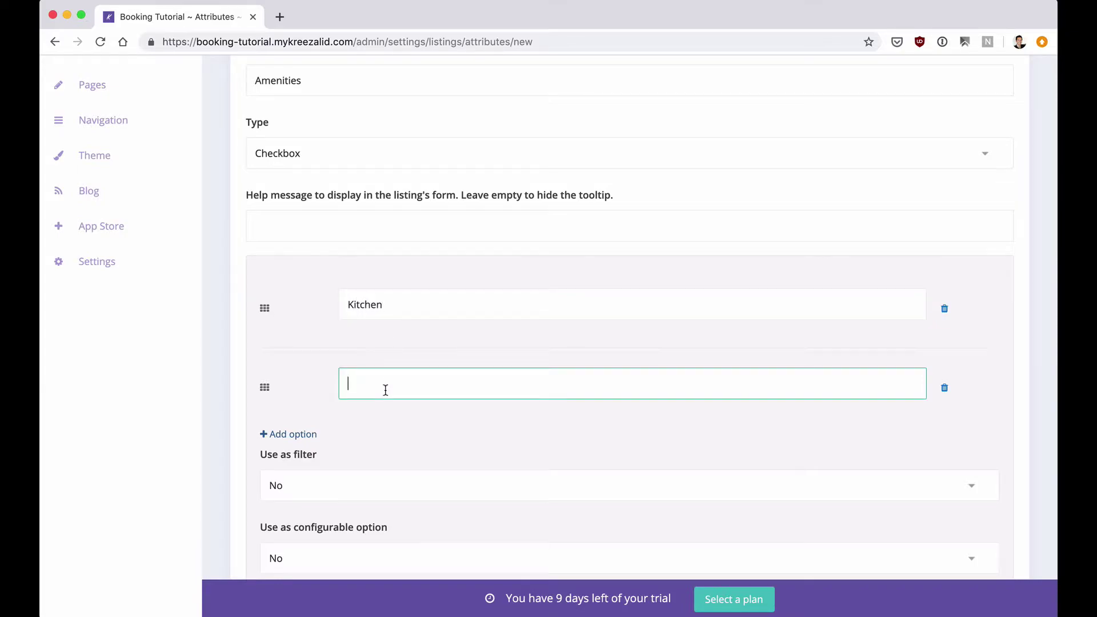
{"action": "type", "text": "WiFI"}
Add "Free parking on premises" and "Cable TV" as further options of the Amenities attribute.
{"action": "left_click", "coordinate": [296, 434]}
{"action": "left_click", "coordinate": [398, 463]}
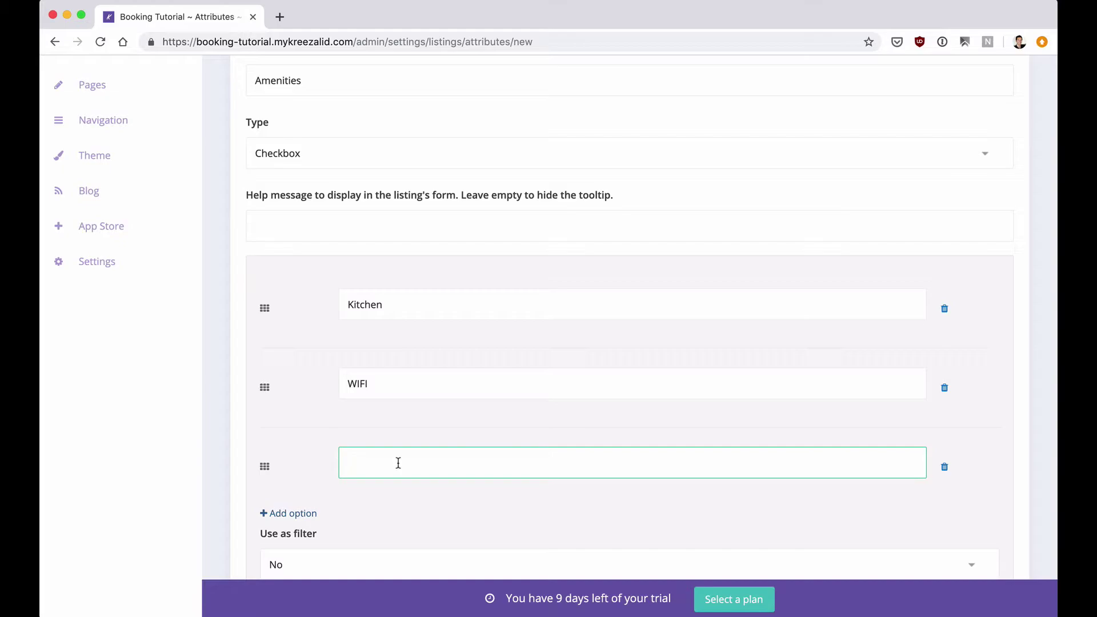
{"action": "type", "text": "Free parking on premises"}
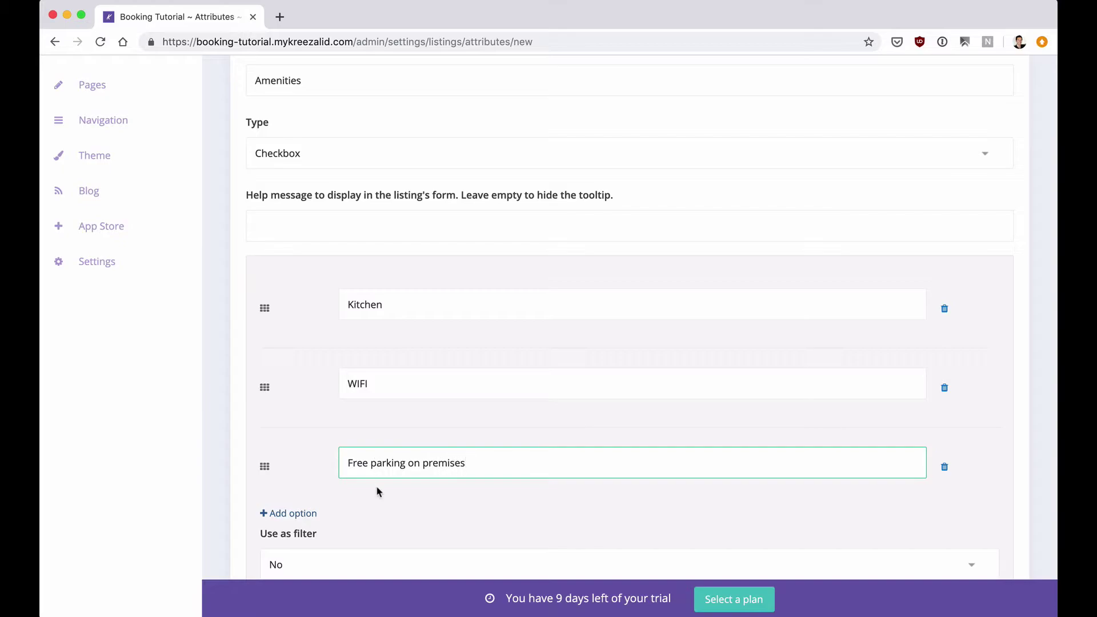
{"action": "scroll", "coordinate": [379, 493], "scroll_direction": "down", "scroll_amount": 1}
{"action": "left_click", "coordinate": [302, 497]}
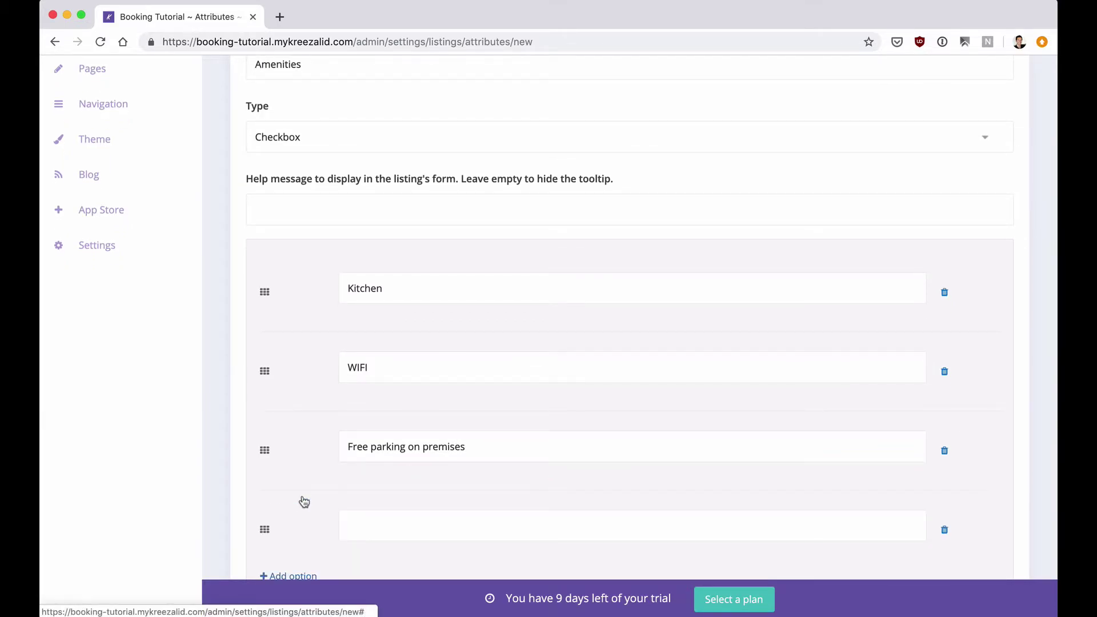
{"action": "left_click", "coordinate": [386, 521]}
{"action": "type", "text": "Cable TV"}
Add the options "Smoke detector" and "Extra pillows and blankets" to the Amenities attribute.
{"action": "scroll", "coordinate": [314, 483], "scroll_direction": "down", "scroll_amount": 3}
{"action": "left_click", "coordinate": [308, 476]}
{"action": "left_click", "coordinate": [386, 506]}
{"action": "type", "text": "Smo"}
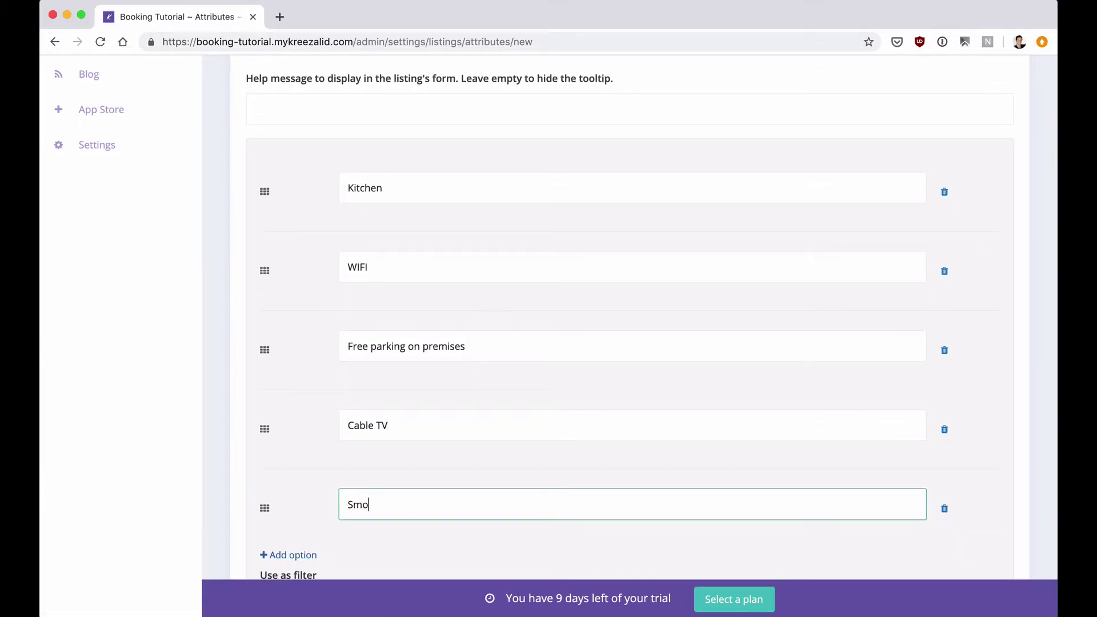
{"action": "type", "text": "ke detector"}
{"action": "left_click", "coordinate": [304, 554]}
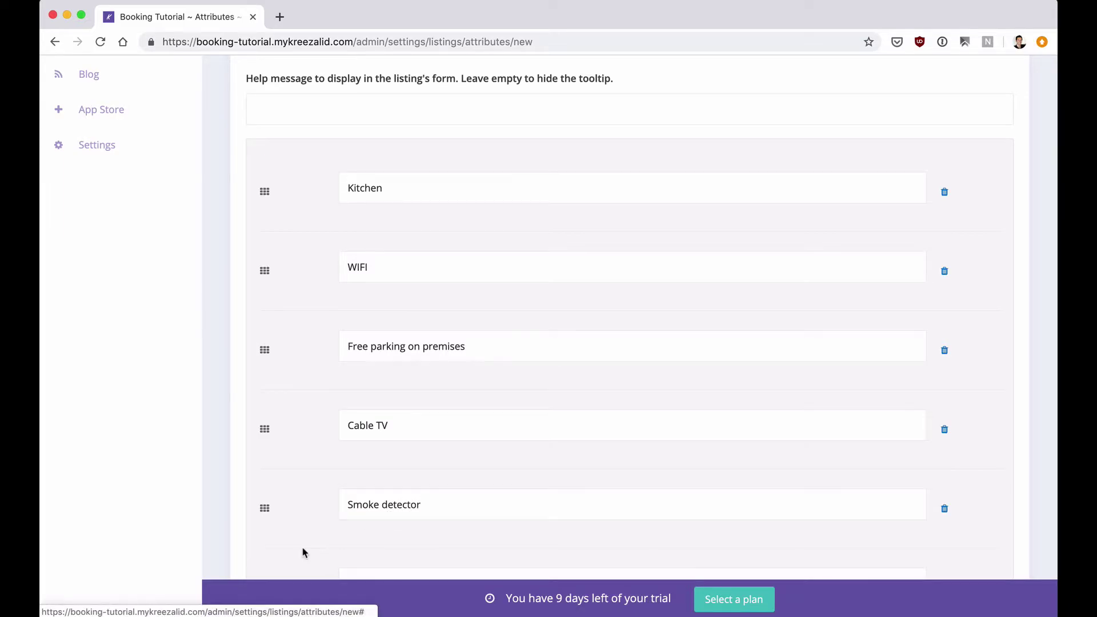
{"action": "scroll", "coordinate": [342, 497], "scroll_direction": "down", "scroll_amount": 3}
{"action": "left_click", "coordinate": [379, 409]}
{"action": "type", "text": "Extra pillow"}
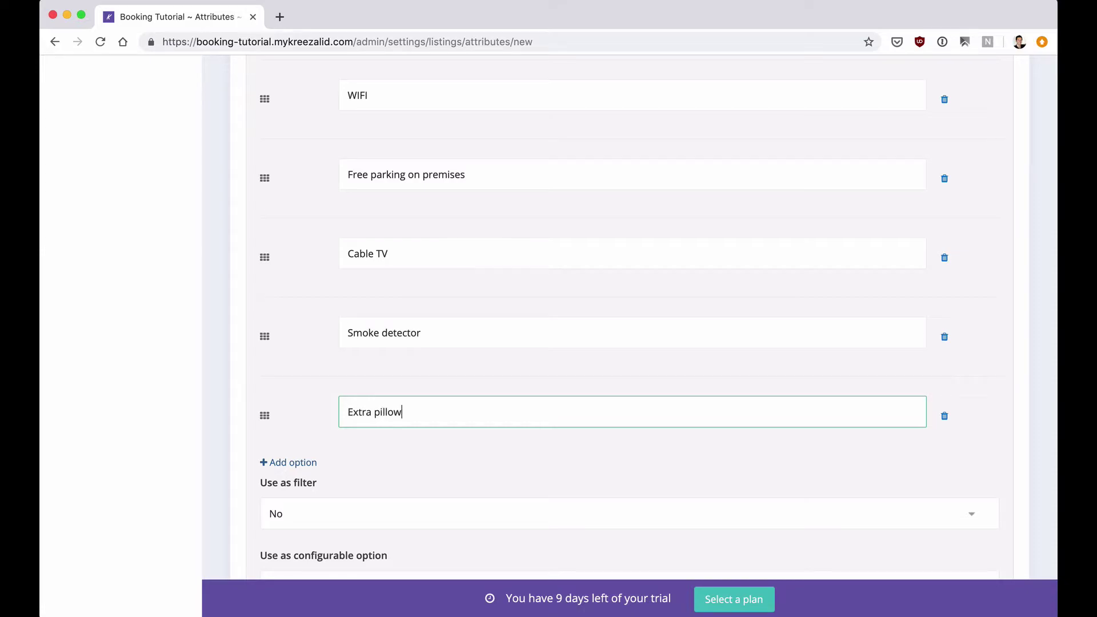
{"action": "type", "text": "s and blankets"}
{"action": "scroll", "coordinate": [362, 401], "scroll_direction": "down", "scroll_amount": 3}
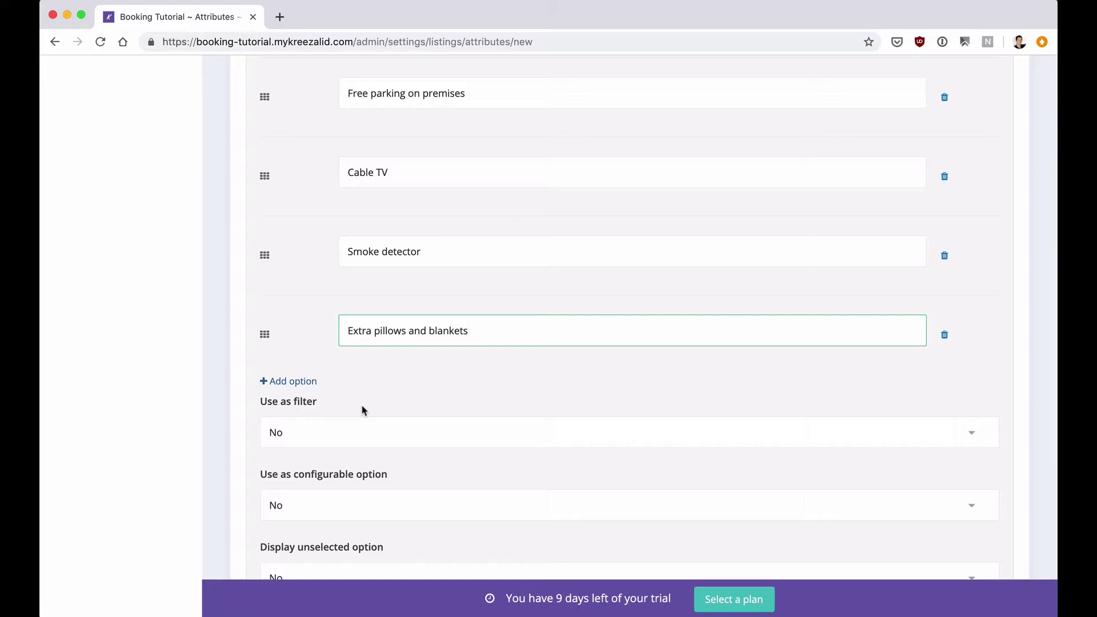
Enable the Amenities attribute as a filter by setting "Use as filter" to Yes.
{"action": "scroll", "coordinate": [362, 410], "scroll_direction": "down", "scroll_amount": 1}
{"action": "scroll", "coordinate": [338, 421], "scroll_direction": "down", "scroll_amount": 3}
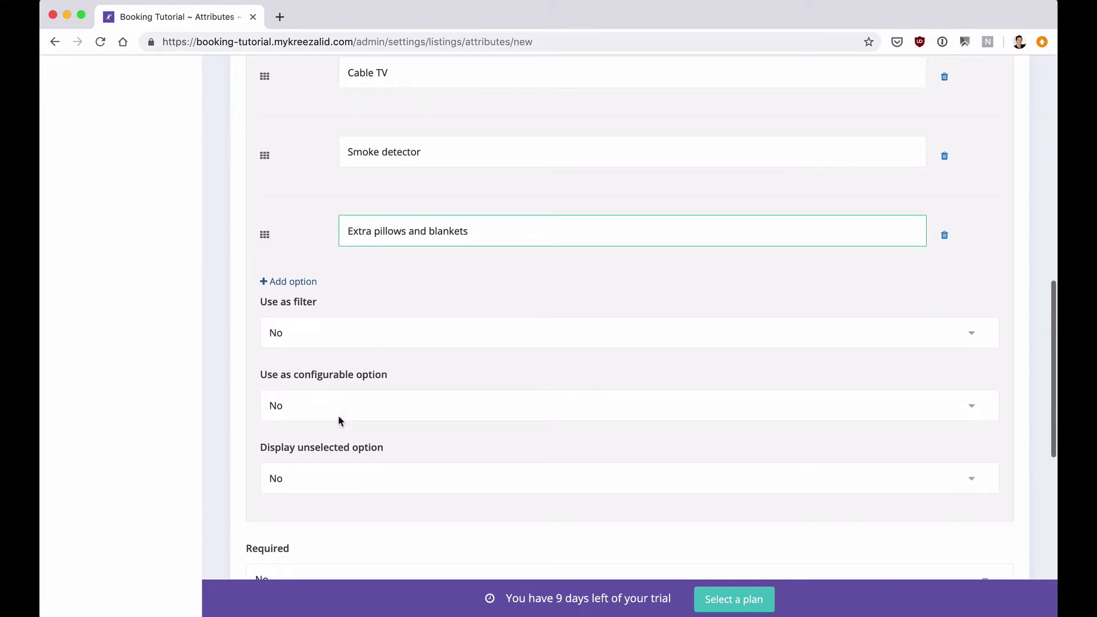
{"action": "left_click", "coordinate": [324, 339]}
{"action": "left_click", "coordinate": [318, 346]}
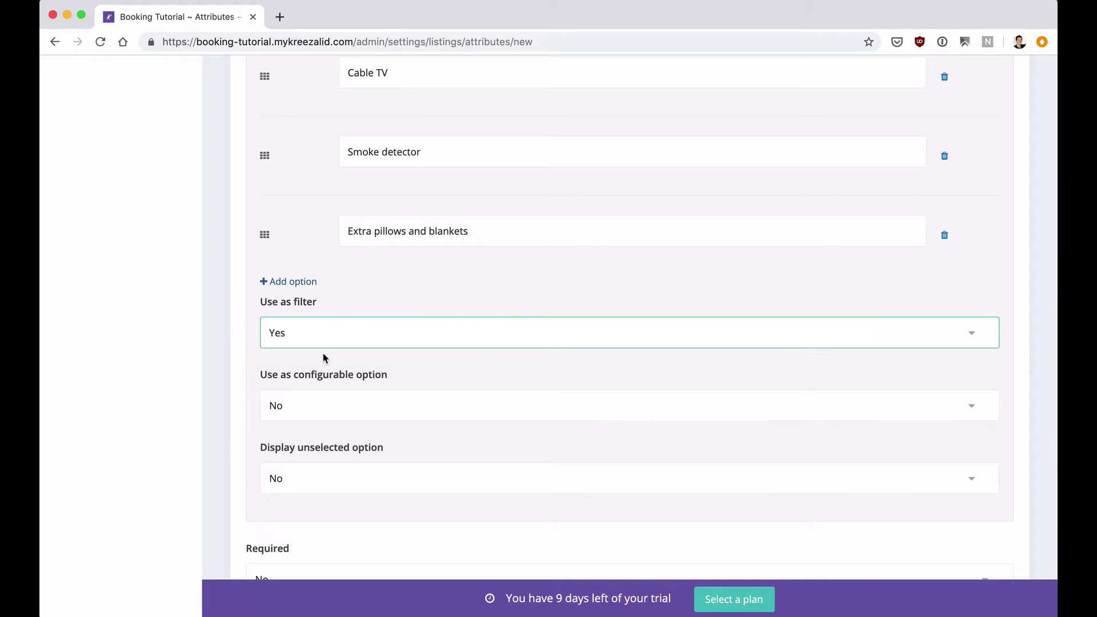
Set "Display unselected option" to Yes for the Amenities attribute.
{"action": "scroll", "coordinate": [353, 306], "scroll_direction": "up", "scroll_amount": 1}
{"action": "scroll", "coordinate": [354, 306], "scroll_direction": "up", "scroll_amount": 3}
{"action": "scroll", "coordinate": [354, 306], "scroll_direction": "down", "scroll_amount": 4}
{"action": "scroll", "coordinate": [355, 306], "scroll_direction": "up", "scroll_amount": 3}
{"action": "scroll", "coordinate": [354, 303], "scroll_direction": "down", "scroll_amount": 1}
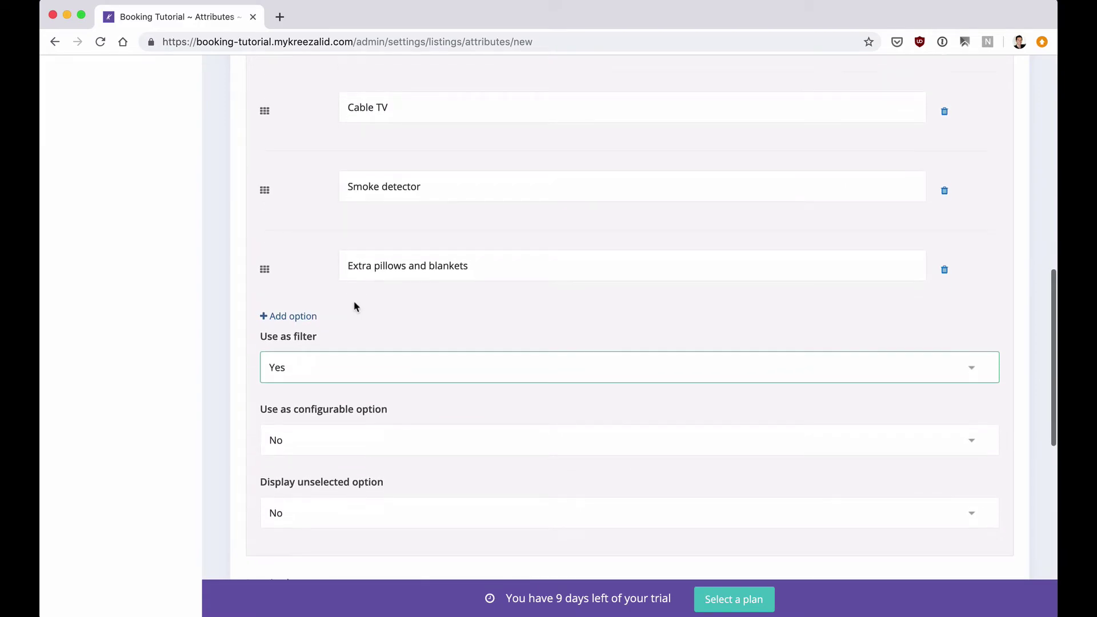
{"action": "scroll", "coordinate": [354, 303], "scroll_direction": "up", "scroll_amount": 3}
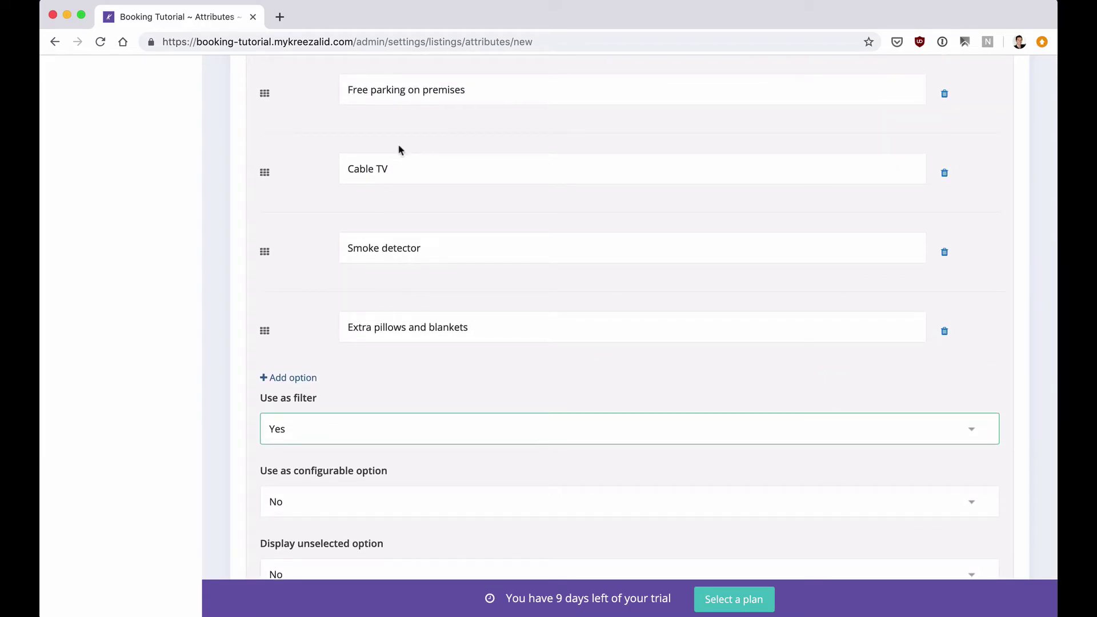
{"action": "scroll", "coordinate": [387, 294], "scroll_direction": "down", "scroll_amount": 8}
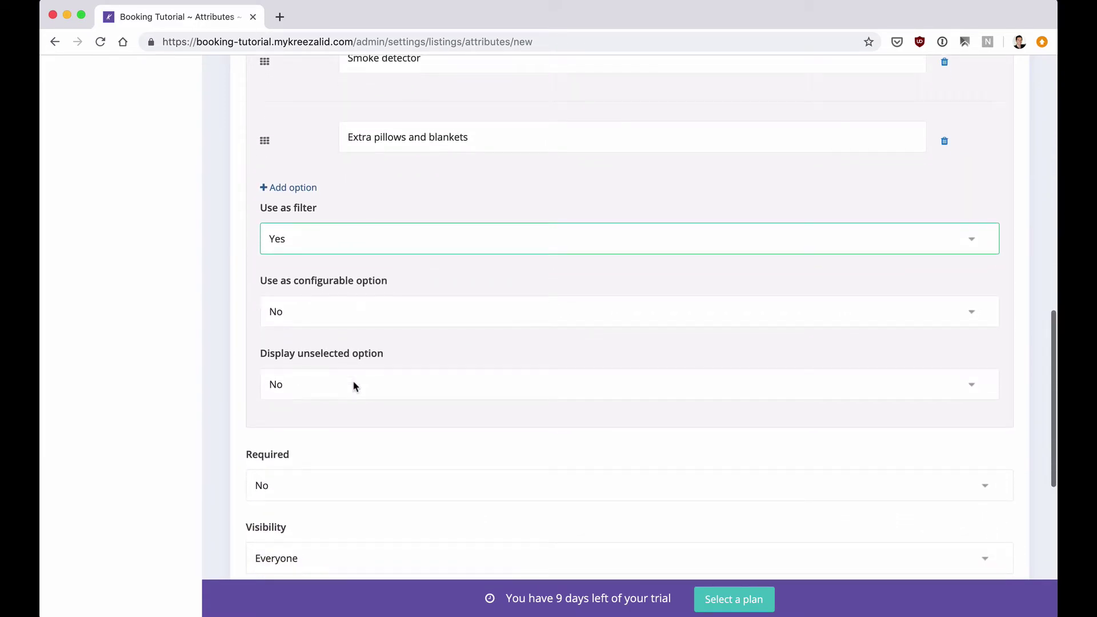
{"action": "scroll", "coordinate": [353, 387], "scroll_direction": "down", "scroll_amount": 2}
{"action": "left_click", "coordinate": [316, 349]}
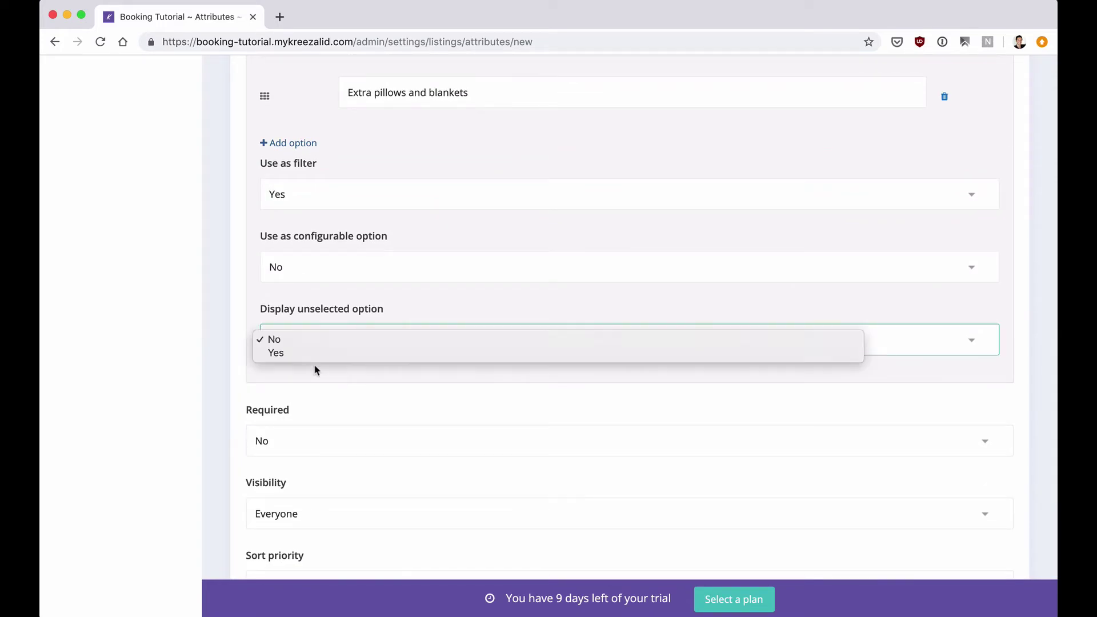
{"action": "left_click", "coordinate": [315, 354]}
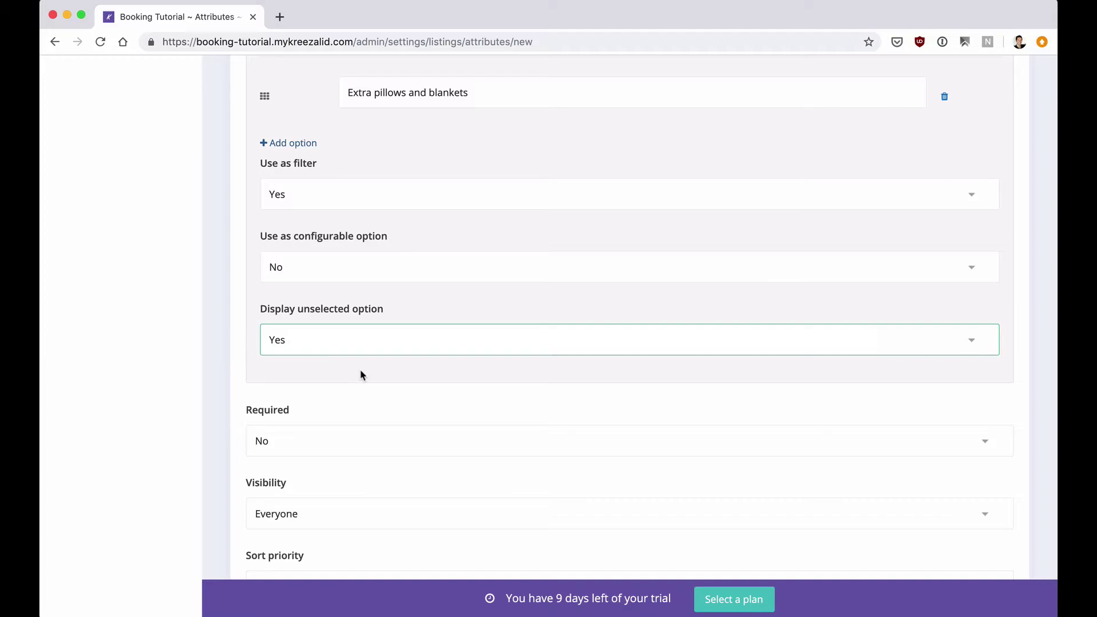
Assign the Amenities attribute to the Apartment and House categories and save it.
{"action": "scroll", "coordinate": [355, 403], "scroll_direction": "down", "scroll_amount": 3}
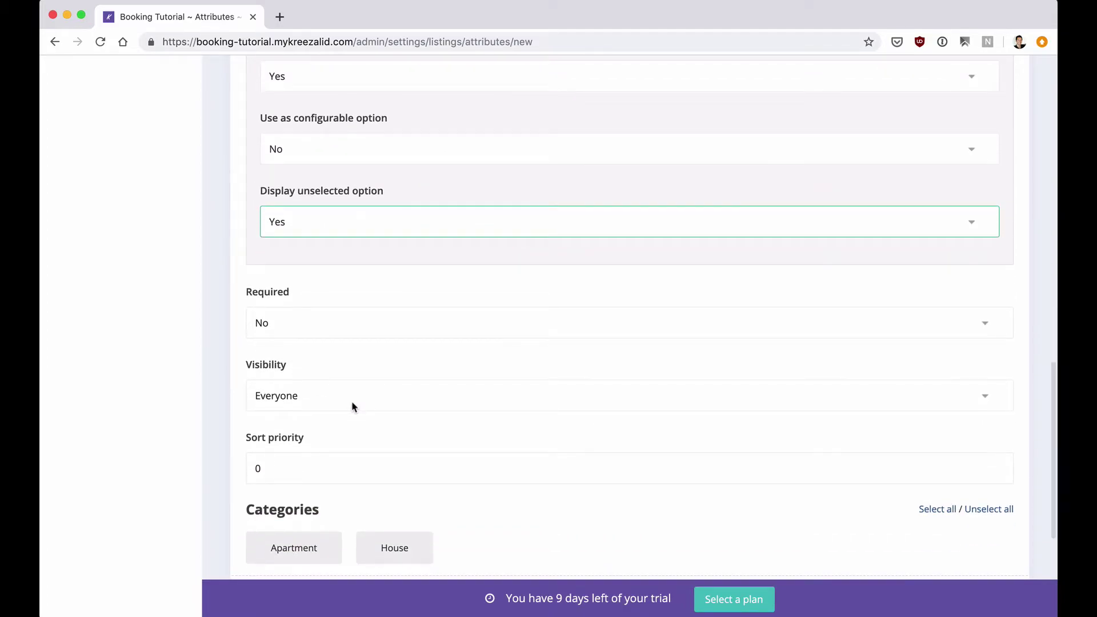
{"action": "scroll", "coordinate": [353, 406], "scroll_direction": "down", "scroll_amount": 1}
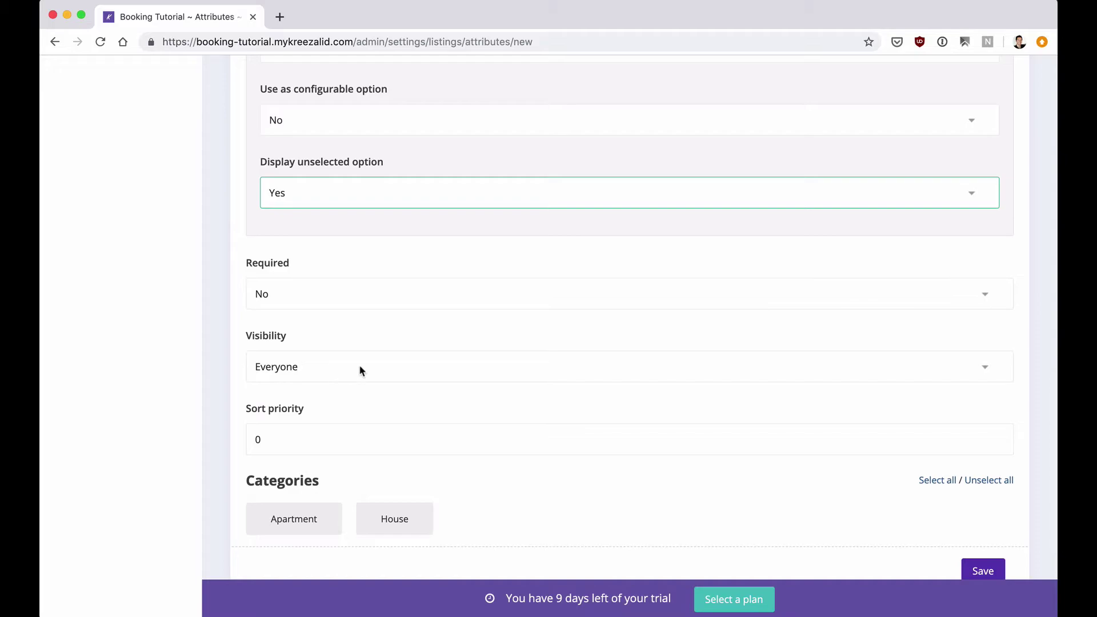
{"action": "scroll", "coordinate": [366, 384], "scroll_direction": "down", "scroll_amount": 2}
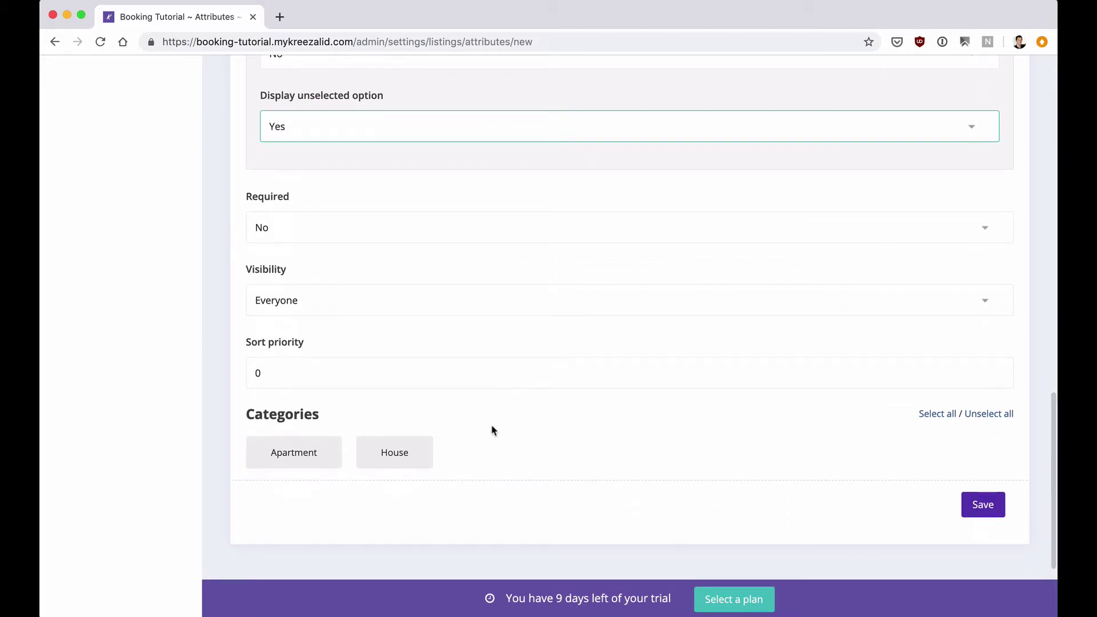
{"action": "left_click", "coordinate": [309, 463]}
{"action": "left_click", "coordinate": [416, 458]}
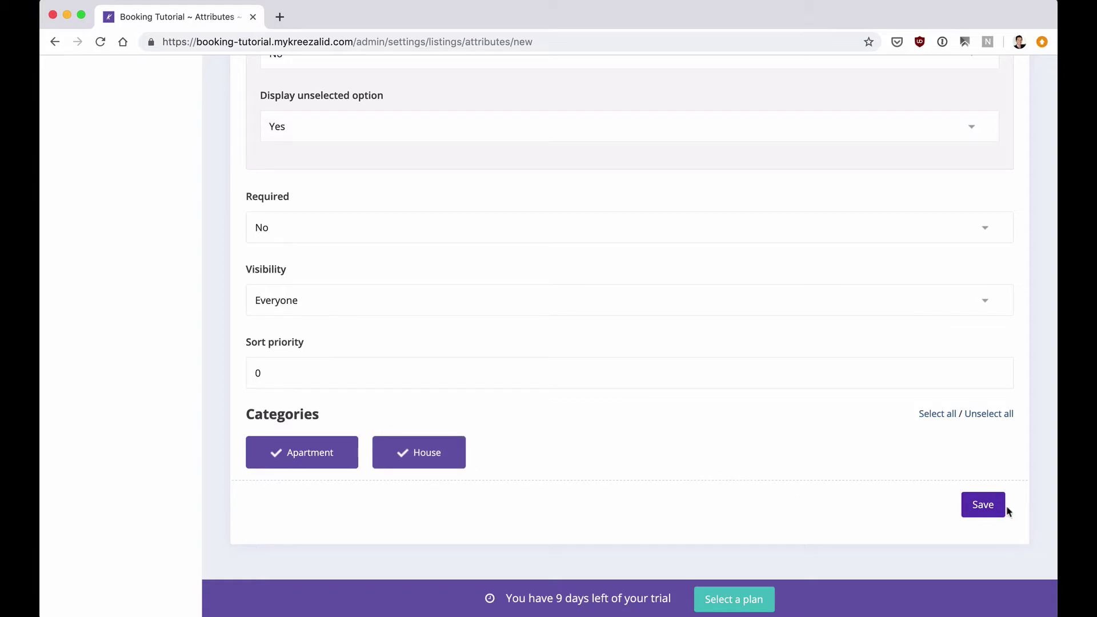
{"action": "left_click", "coordinate": [990, 512]}
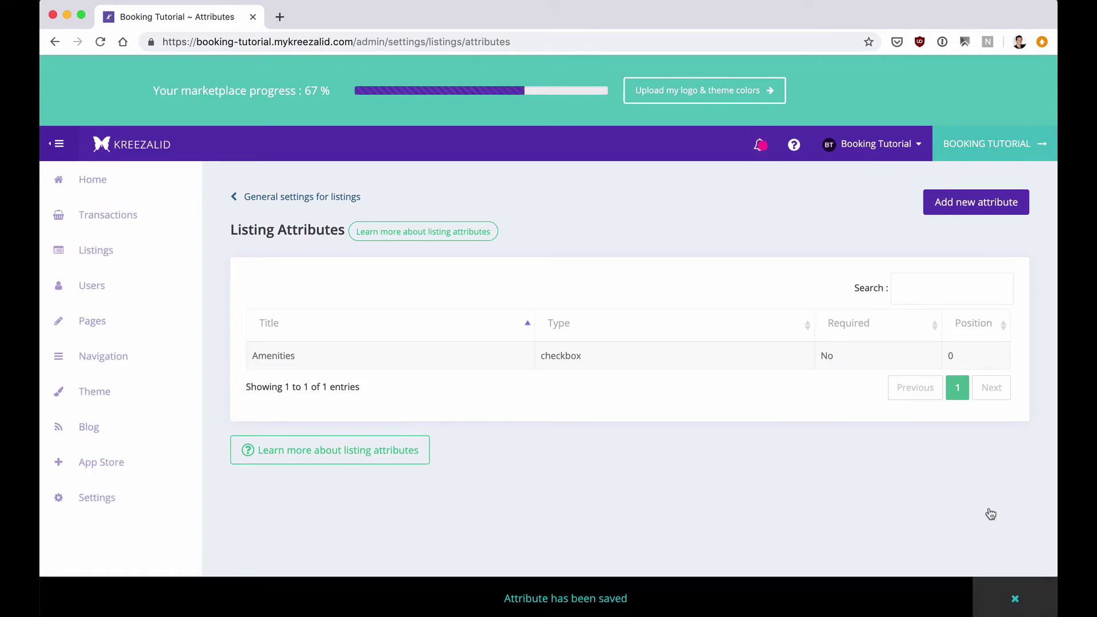
Start a new listing attribute titled "Bathrooms" with the Number type.
{"action": "left_click", "coordinate": [948, 205]}
{"action": "left_click", "coordinate": [312, 310]}
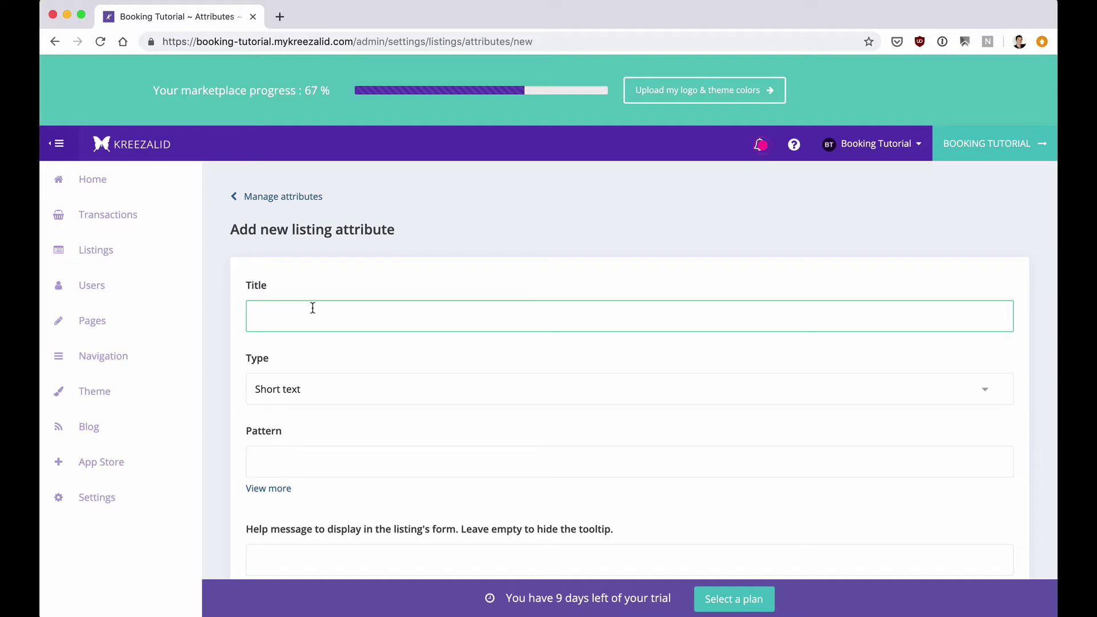
{"action": "type", "text": "Bathrooms"}
{"action": "left_click", "coordinate": [313, 389]}
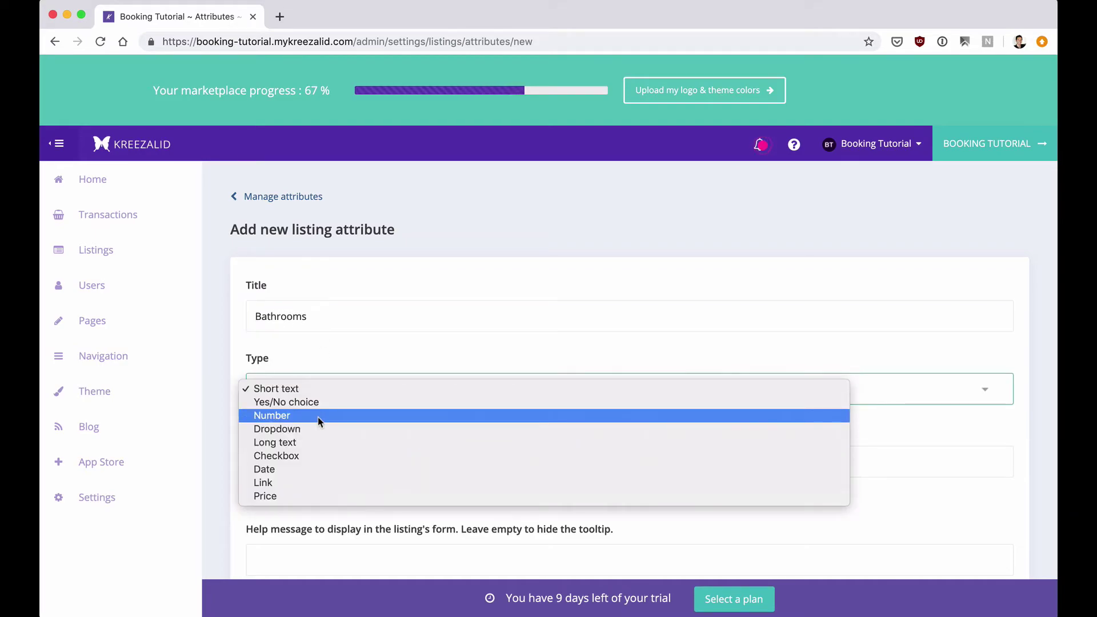
{"action": "left_click", "coordinate": [319, 417]}
Enter "How many bathrooms?" as the help message of the Bathrooms attribute.
{"action": "scroll", "coordinate": [319, 447], "scroll_direction": "down", "scroll_amount": 5}
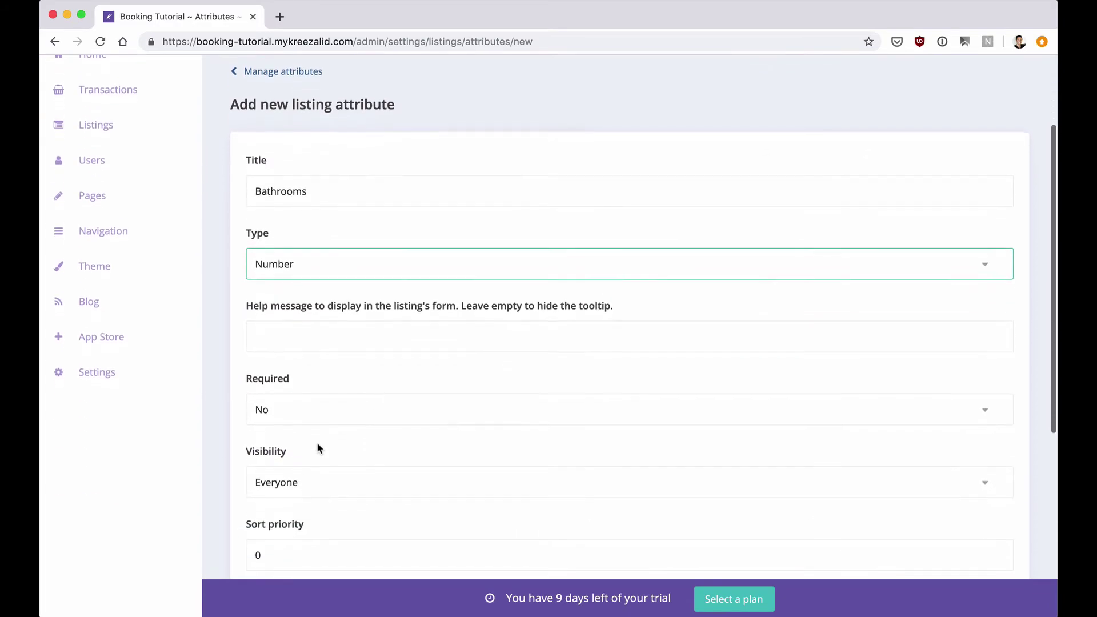
{"action": "left_click", "coordinate": [294, 337]}
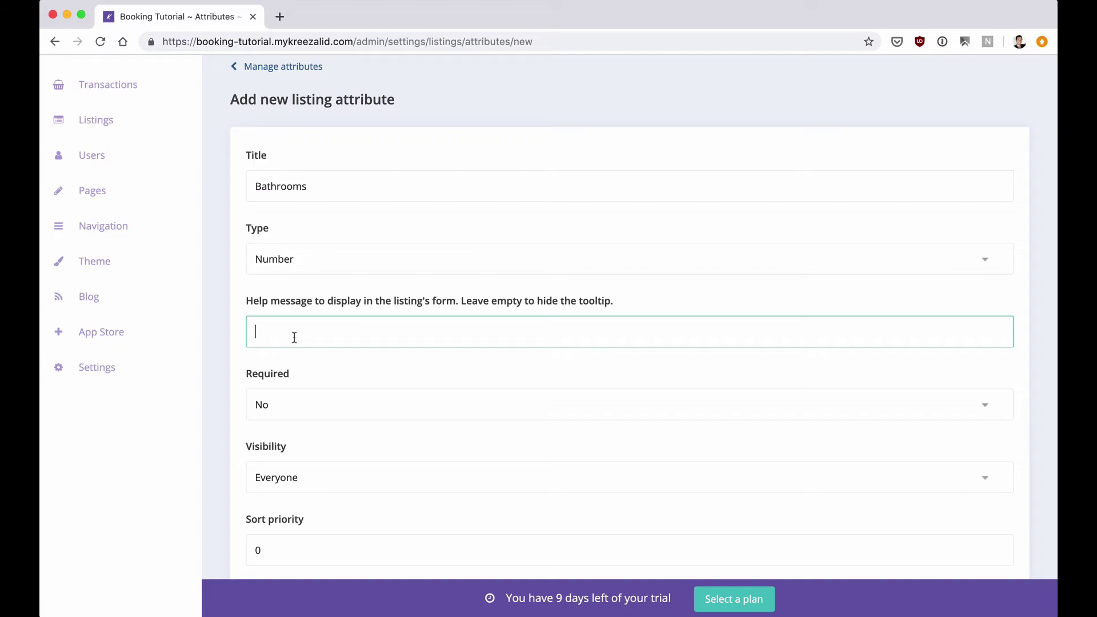
{"action": "type", "text": "How many bathrooms?"}
Assign the Bathrooms attribute to the Apartment and House categories and save it.
{"action": "scroll", "coordinate": [297, 385], "scroll_direction": "down", "scroll_amount": 3}
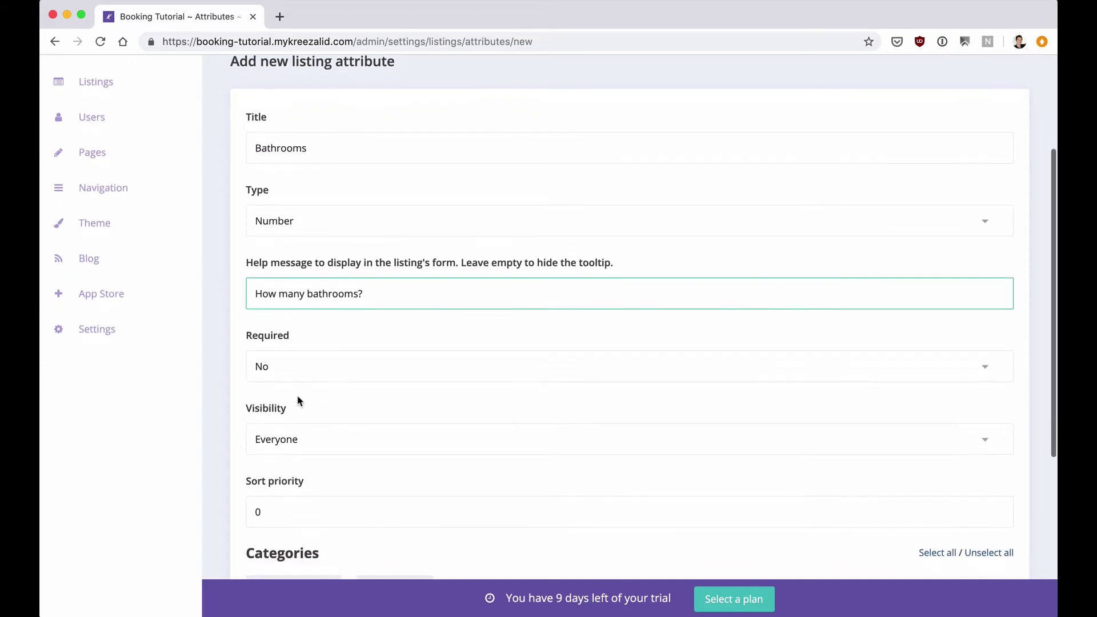
{"action": "scroll", "coordinate": [301, 352], "scroll_direction": "down", "scroll_amount": 3}
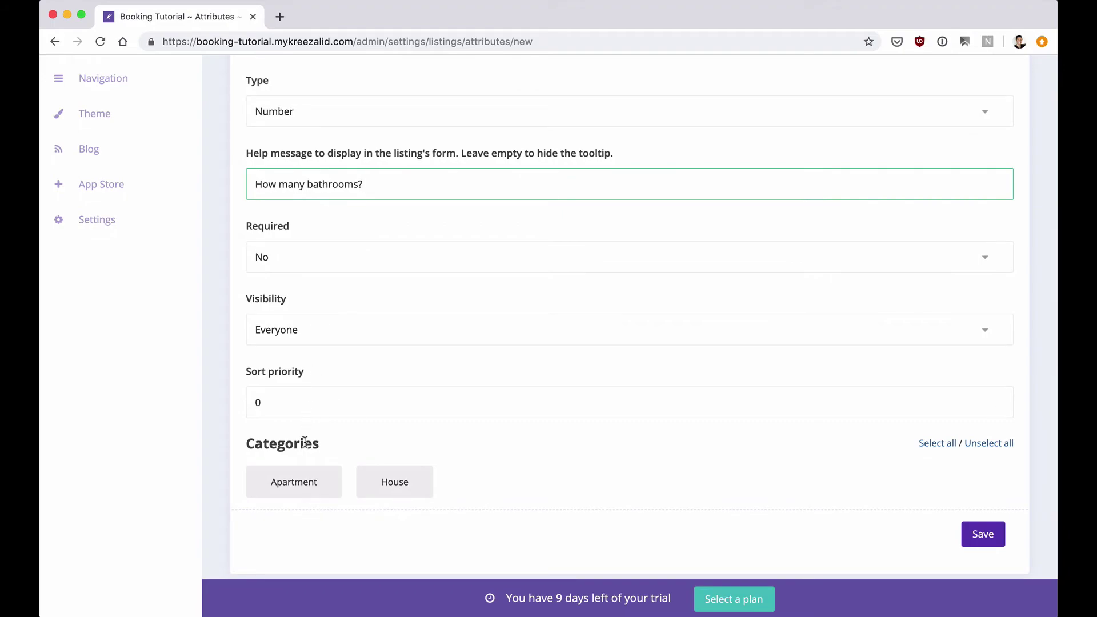
{"action": "left_click", "coordinate": [296, 485]}
{"action": "left_click", "coordinate": [378, 485]}
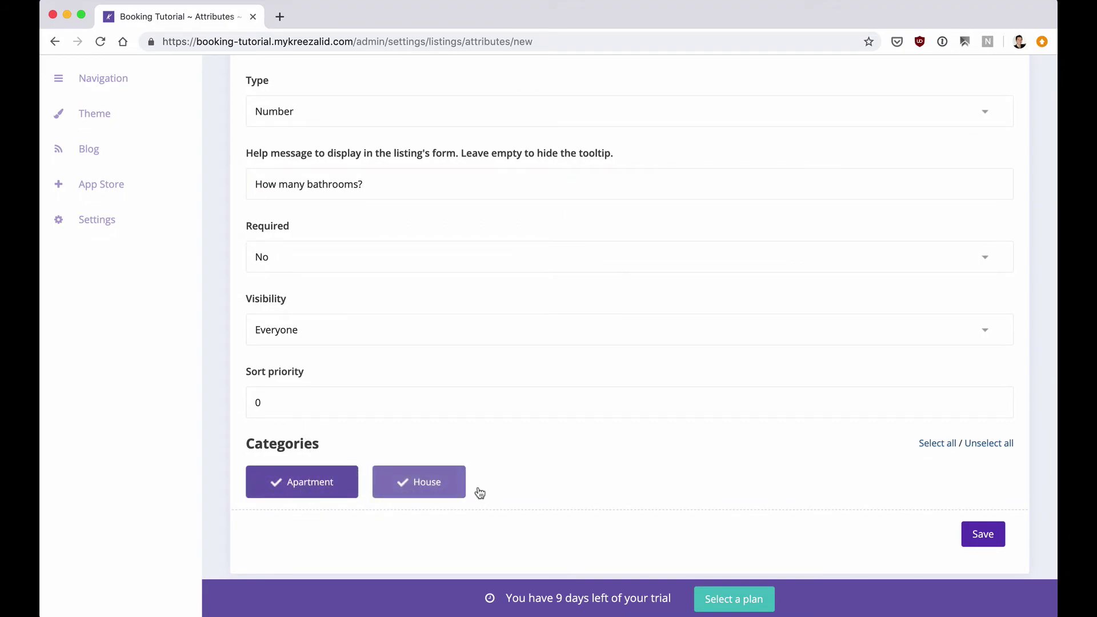
{"action": "left_click", "coordinate": [980, 535]}
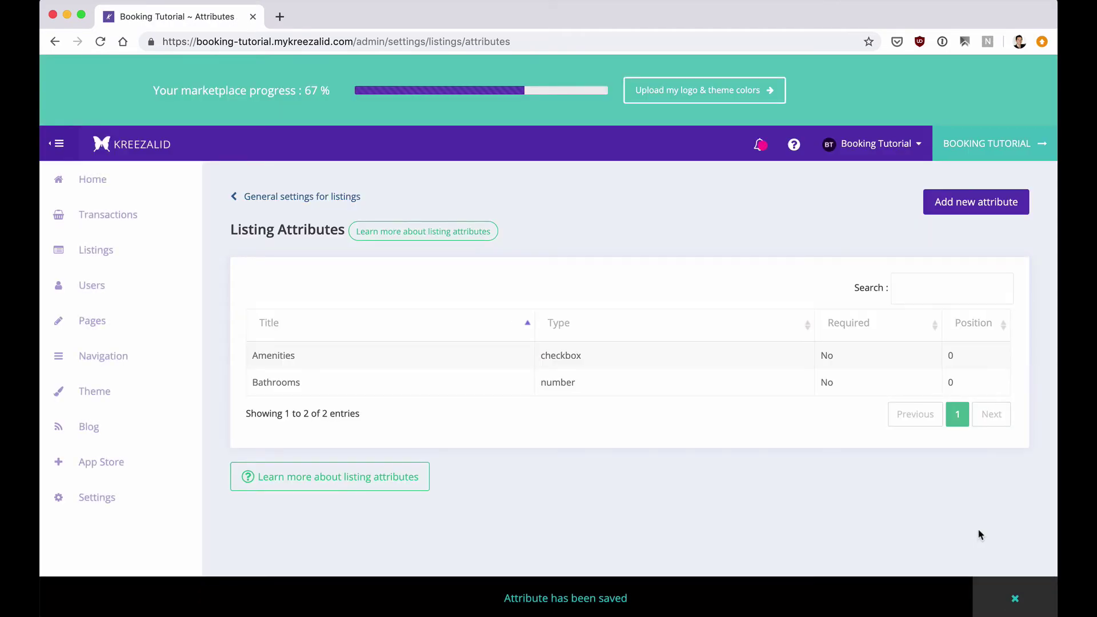
Start a new listing attribute titled "Beds" with the Number type.
{"action": "left_click", "coordinate": [965, 208]}
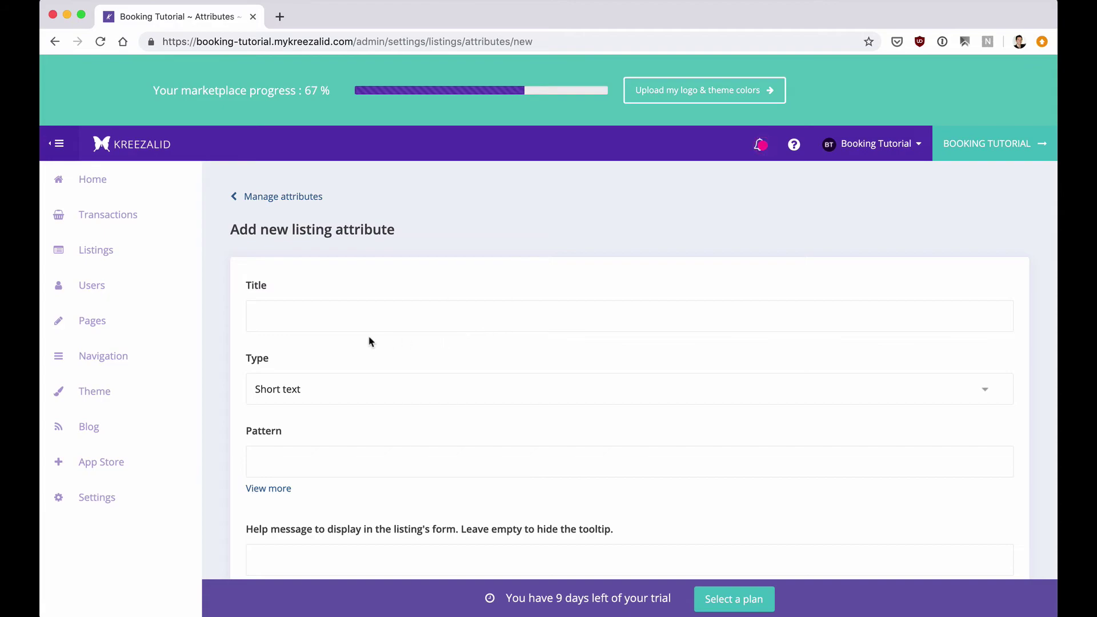
{"action": "left_click", "coordinate": [306, 323]}
{"action": "type", "text": "Be"}
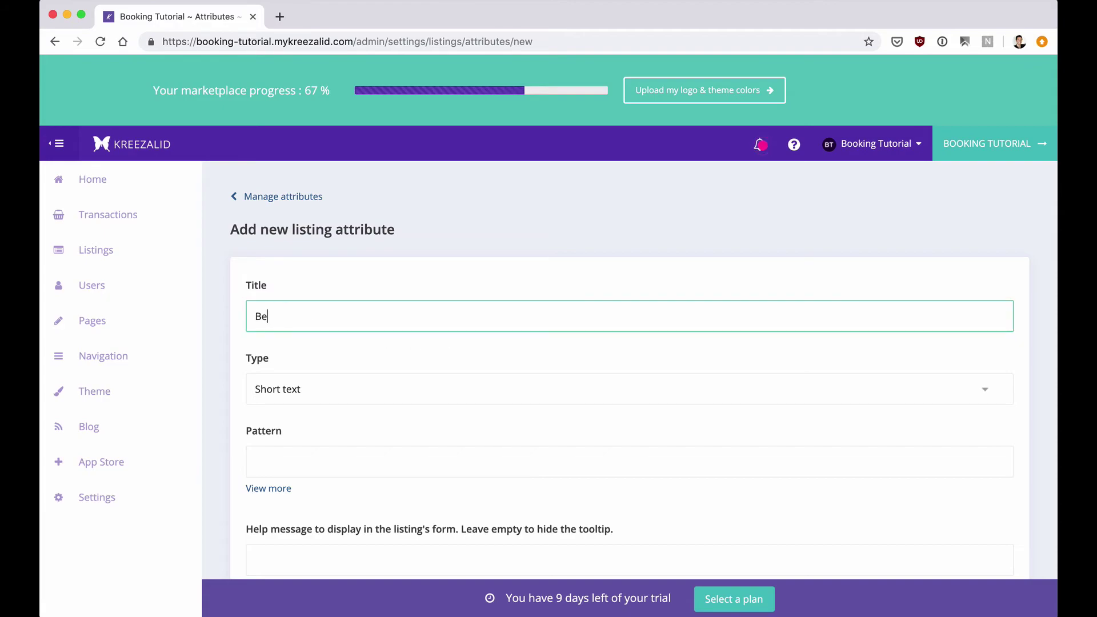
{"action": "type", "text": "ds"}
{"action": "left_click", "coordinate": [257, 388]}
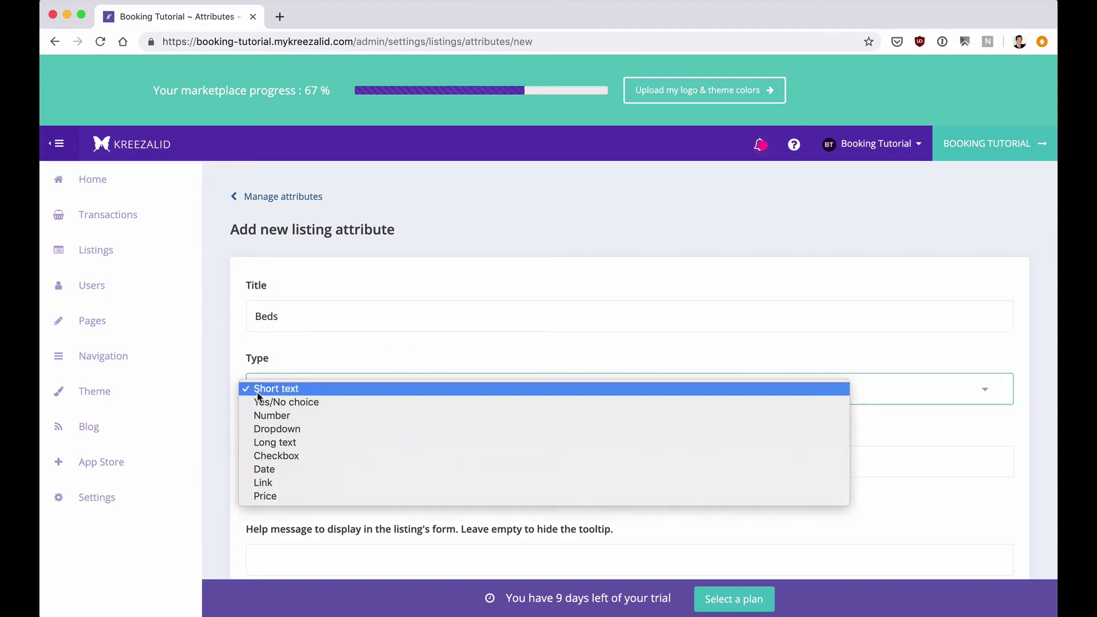
{"action": "left_click", "coordinate": [308, 414]}
Enter "How many beds in the rental?" as the help message of the Beds attribute.
{"action": "scroll", "coordinate": [295, 449], "scroll_direction": "down", "scroll_amount": 1}
{"action": "scroll", "coordinate": [295, 450], "scroll_direction": "down", "scroll_amount": 1}
{"action": "left_click", "coordinate": [299, 369]}
{"action": "type", "text": "How many be"}
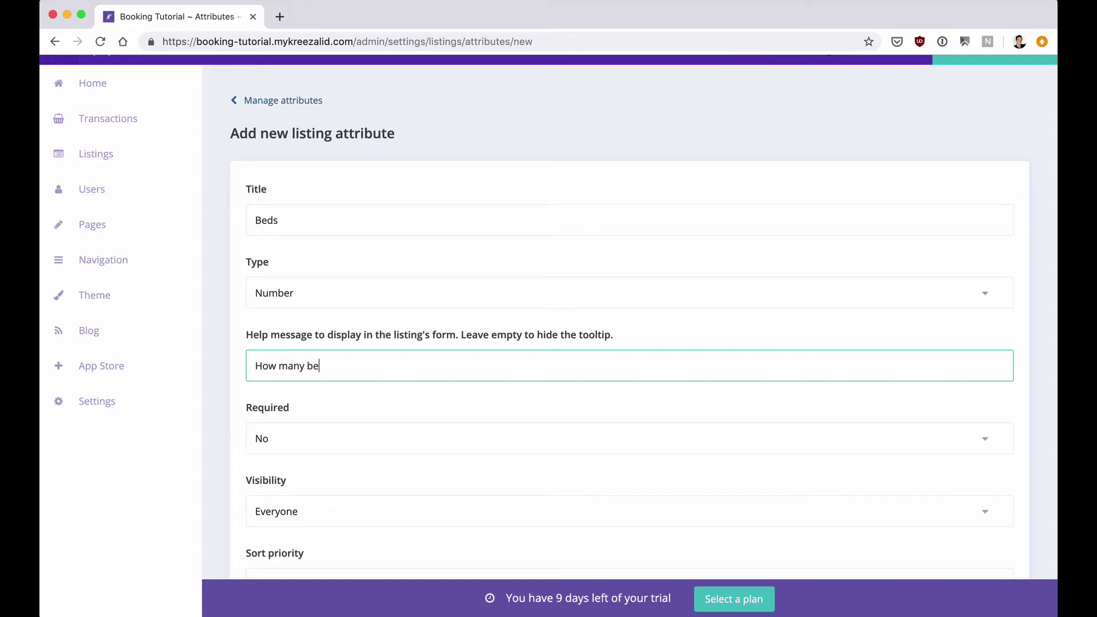
{"action": "type", "text": "ds in the rental?"}
Assign the Beds attribute to the Apartment and House categories and save it.
{"action": "scroll", "coordinate": [311, 439], "scroll_direction": "down", "scroll_amount": 5}
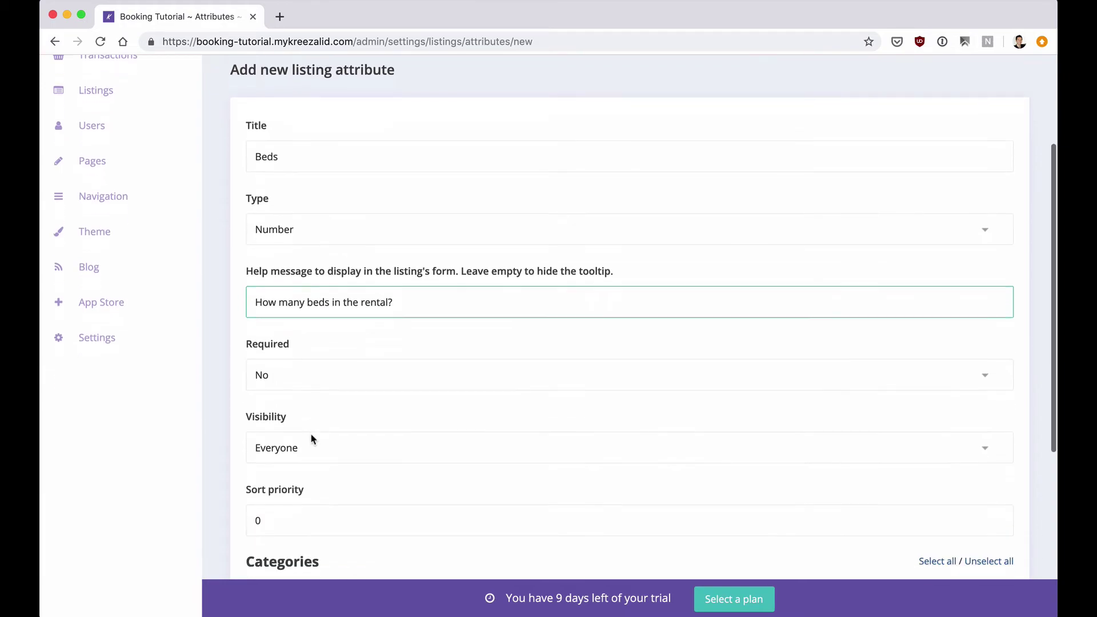
{"action": "left_click", "coordinate": [299, 506]}
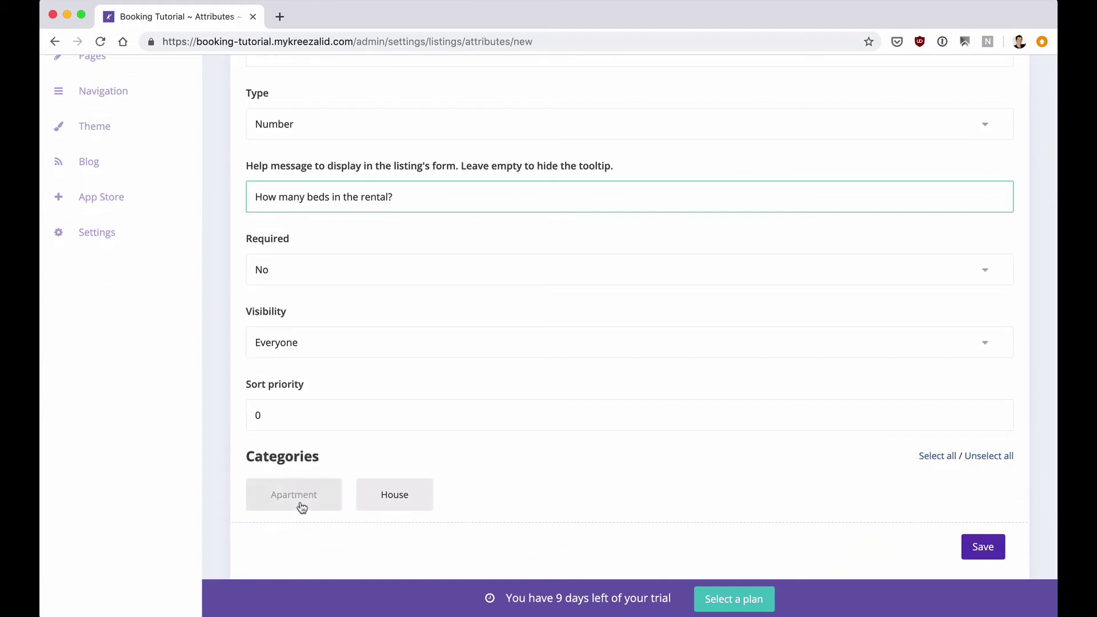
{"action": "left_click", "coordinate": [411, 498]}
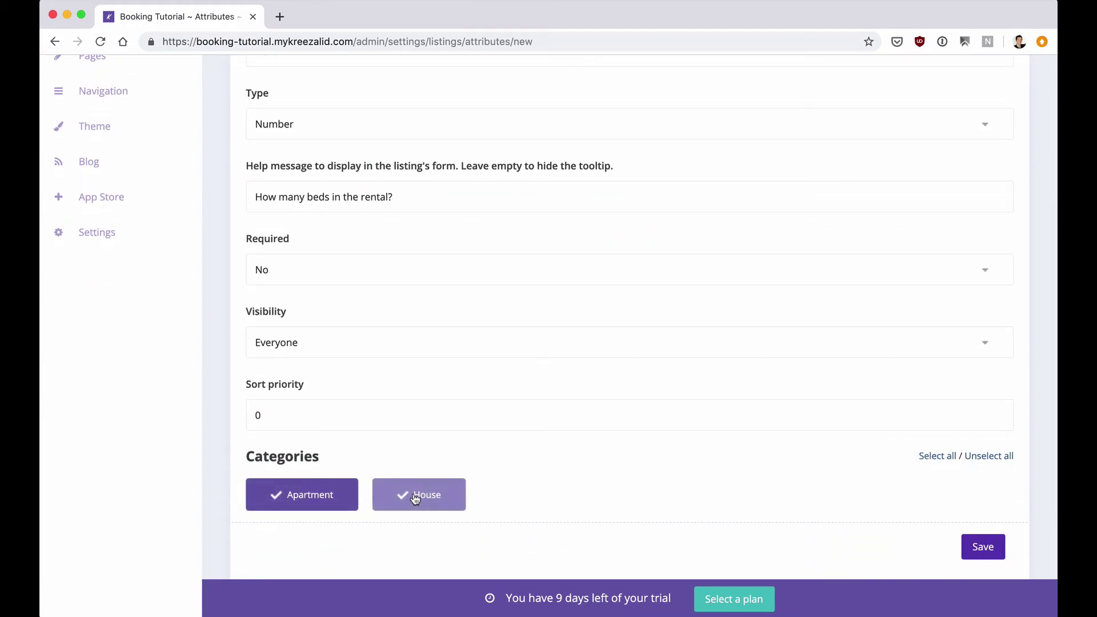
{"action": "left_click", "coordinate": [978, 550]}
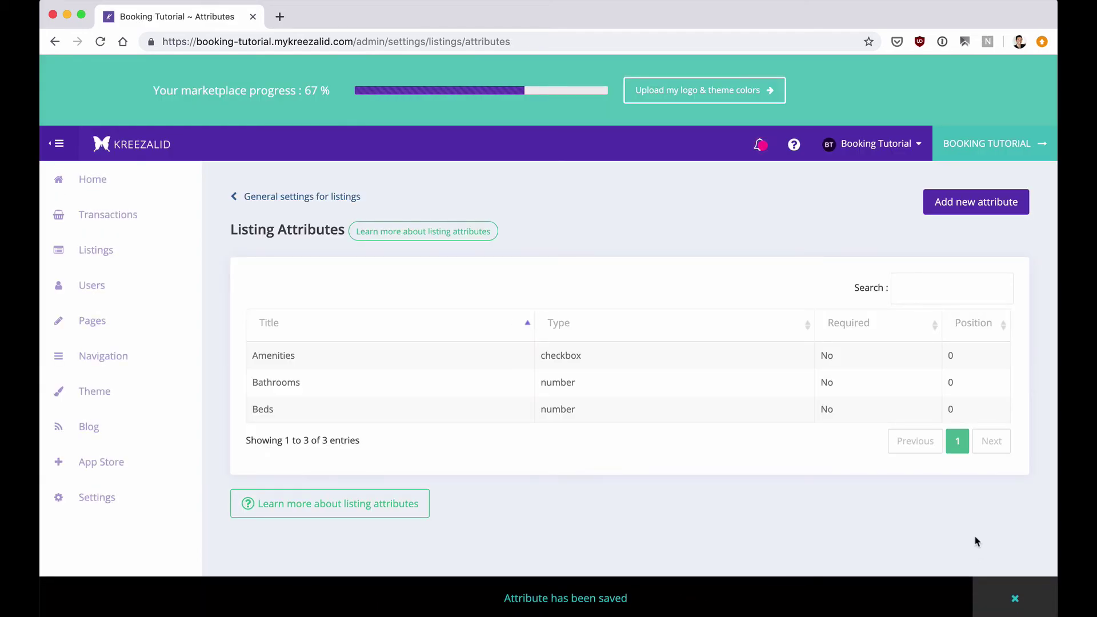
Start a new listing attribute titled "Number of guests" with the Number type.
{"action": "left_click", "coordinate": [978, 204]}
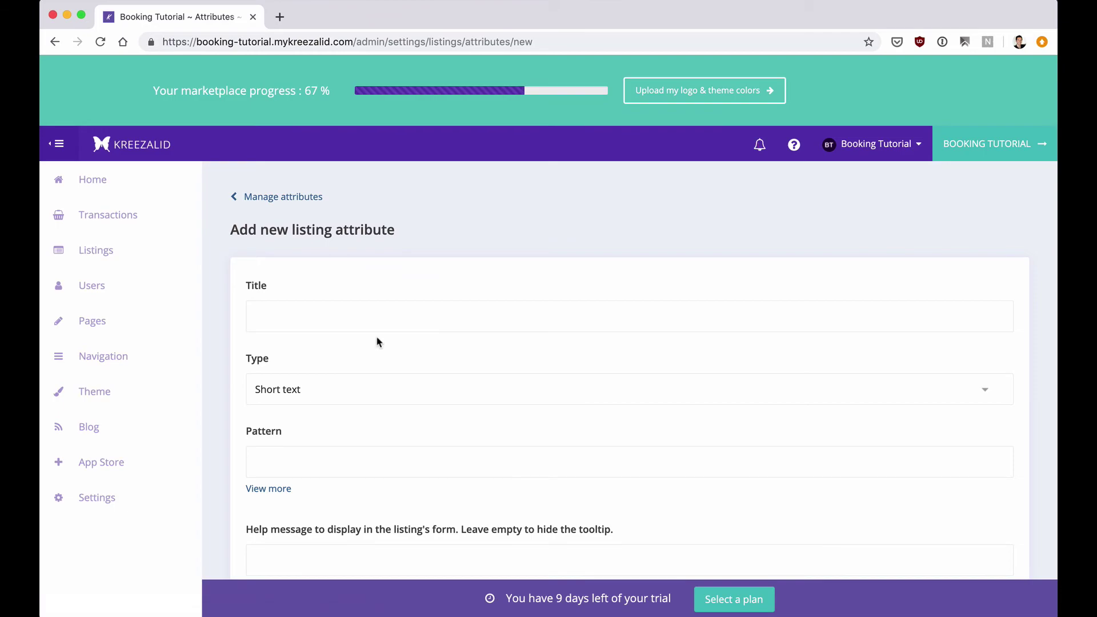
{"action": "left_click", "coordinate": [281, 314]}
{"action": "type", "text": "N"}
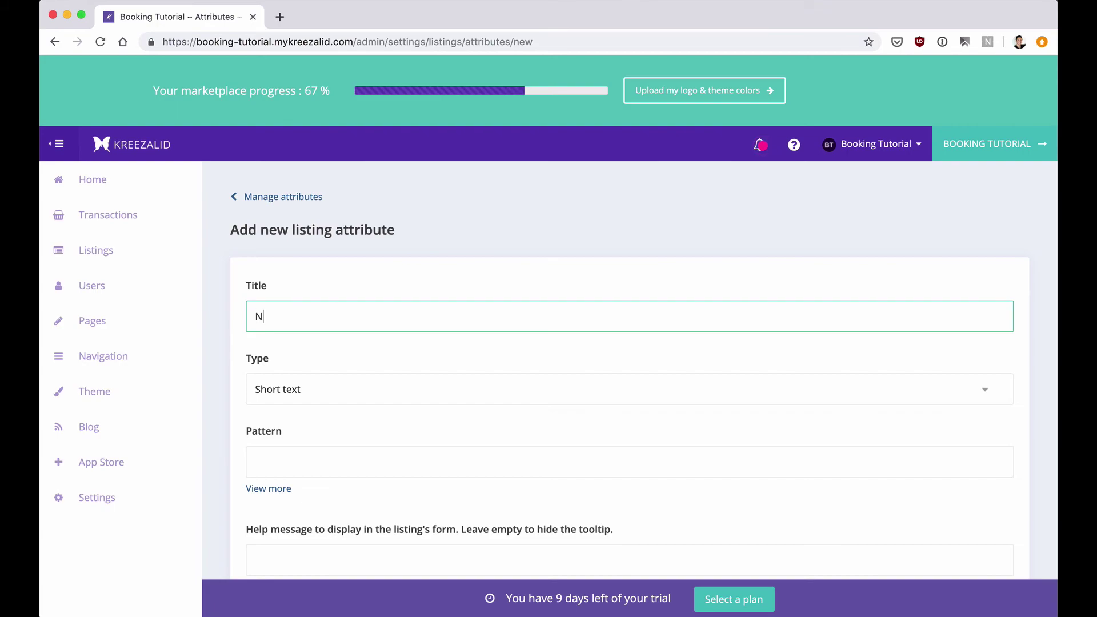
{"action": "type", "text": "umber of guests"}
{"action": "left_click", "coordinate": [266, 389]}
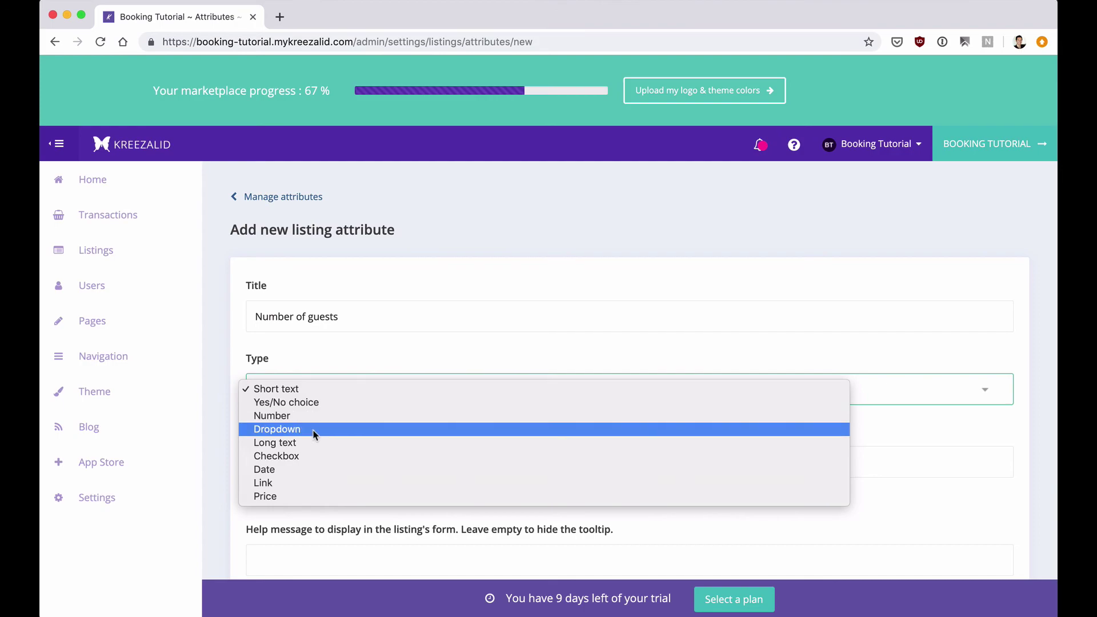
{"action": "left_click", "coordinate": [309, 416]}
Enter "How many guests this listing can accomodate?" as the help message of the Number of guests attribute.
{"action": "scroll", "coordinate": [313, 455], "scroll_direction": "down", "scroll_amount": 3}
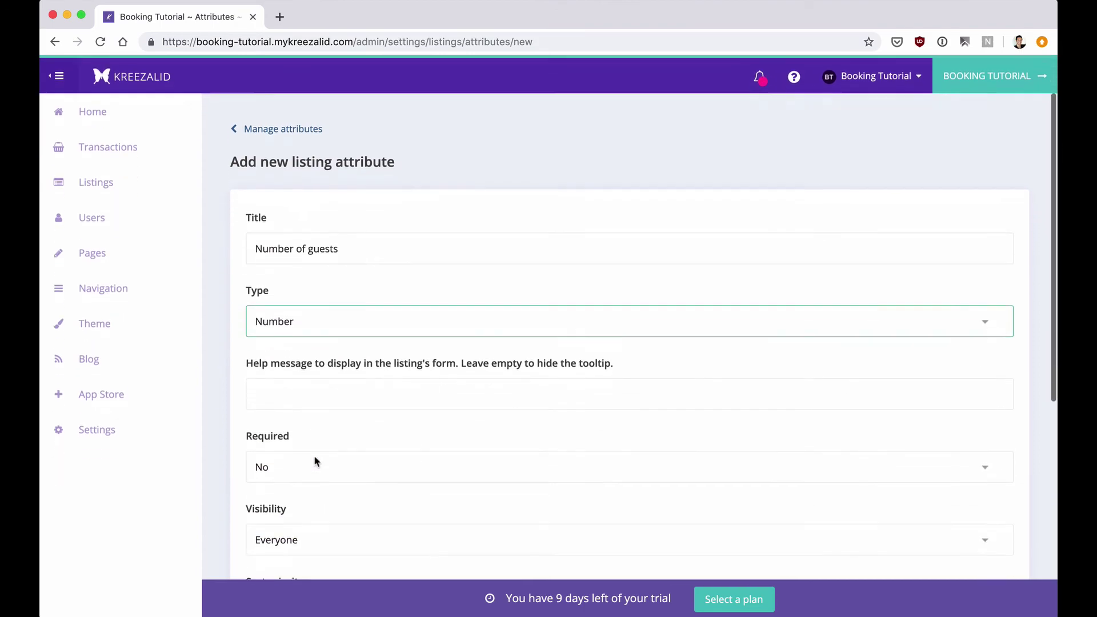
{"action": "left_click", "coordinate": [286, 287]}
{"action": "type", "text": "How"}
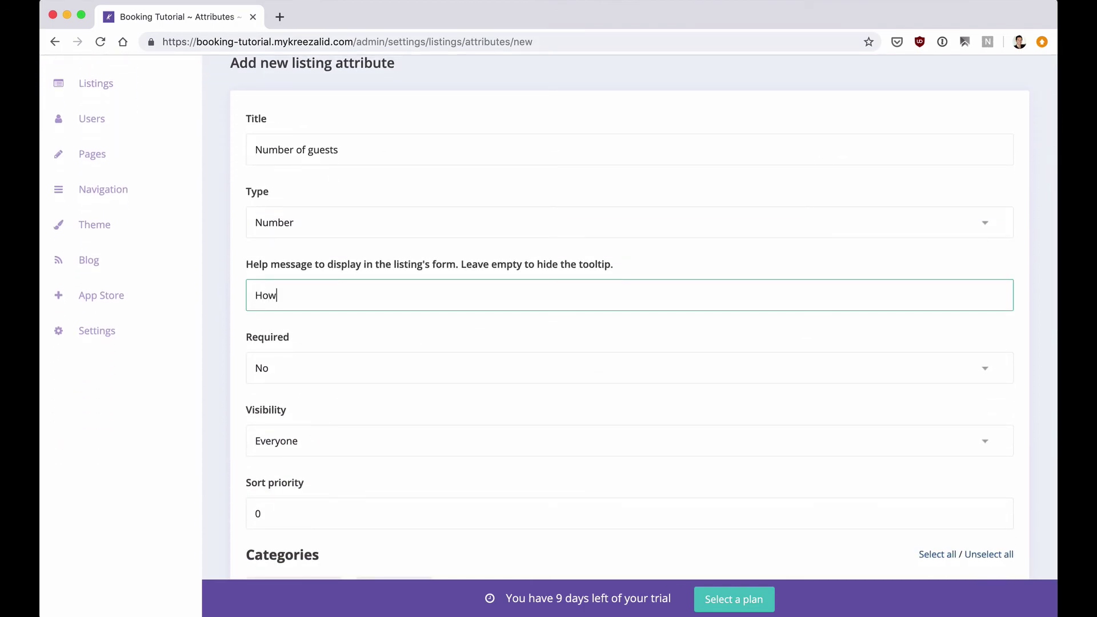
{"action": "type", "text": " many guests"}
{"action": "type", "text": " thsi"}
{"action": "type", "text": " listing can "}
{"action": "type", "text": "accomod"}
{"action": "type", "text": "ate?"}
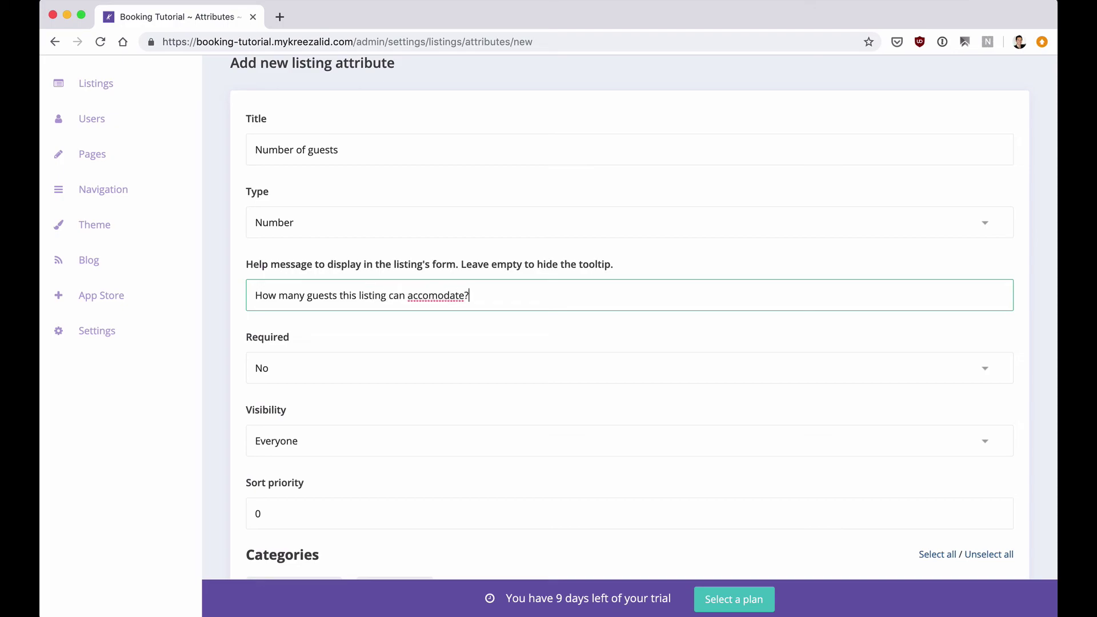
Assign the Number of guests attribute to the Apartment and House categories and save it.
{"action": "scroll", "coordinate": [280, 428], "scroll_direction": "down", "scroll_amount": 3}
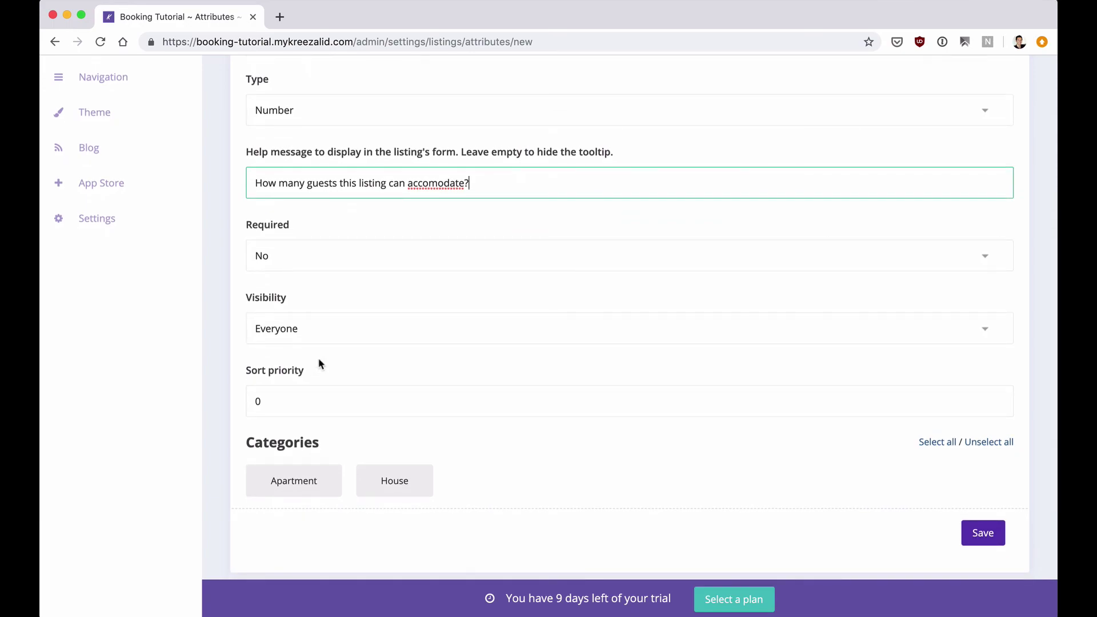
{"action": "left_click", "coordinate": [314, 494]}
{"action": "left_click", "coordinate": [417, 486]}
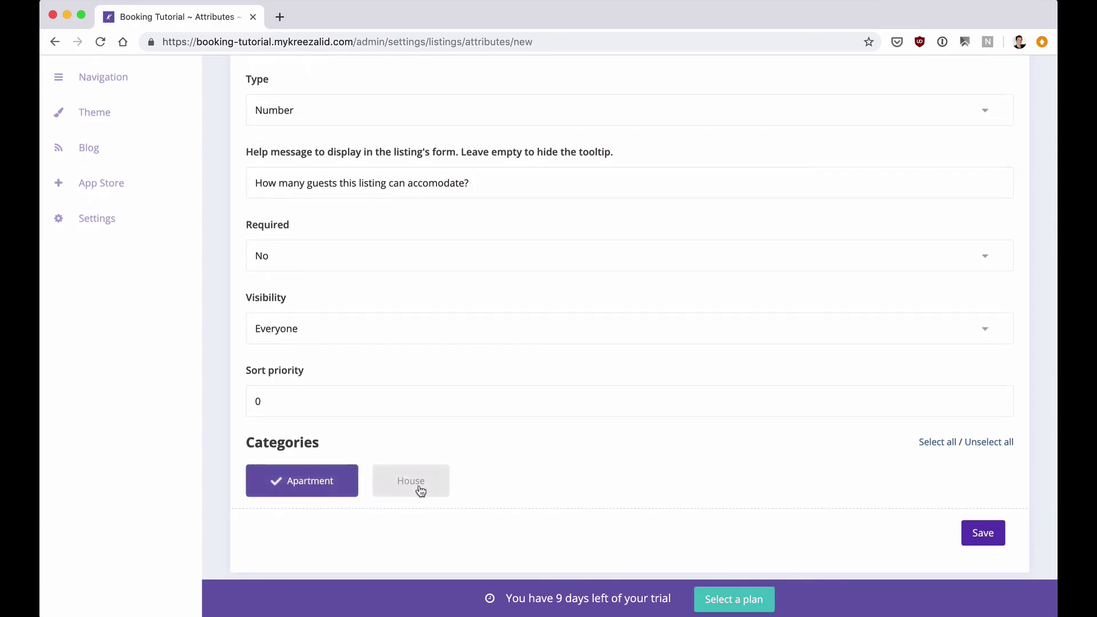
{"action": "left_click", "coordinate": [982, 534]}
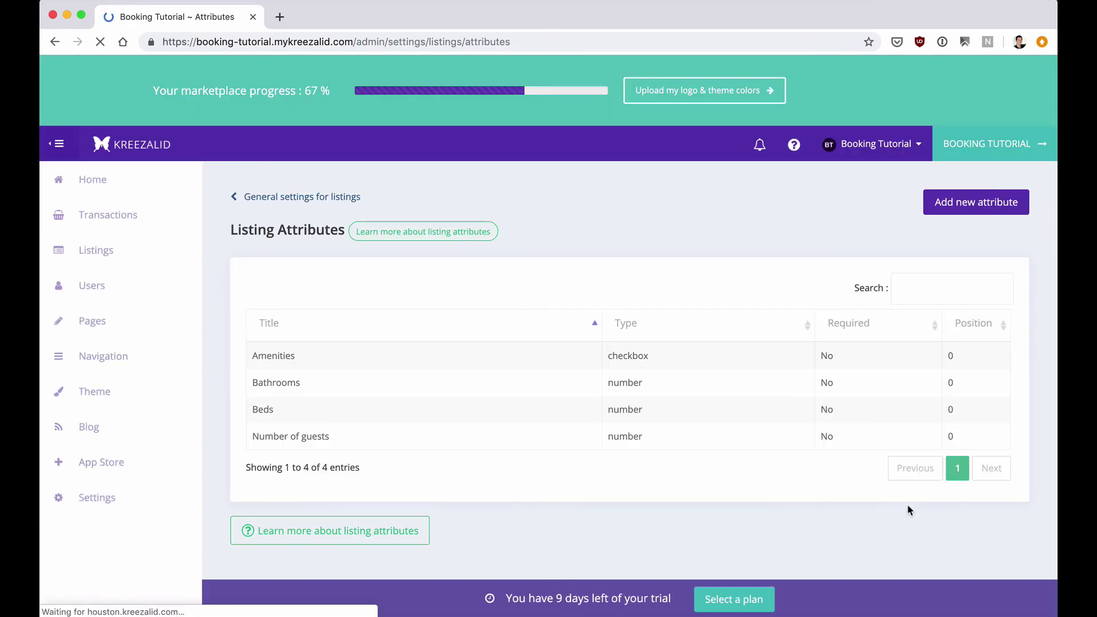